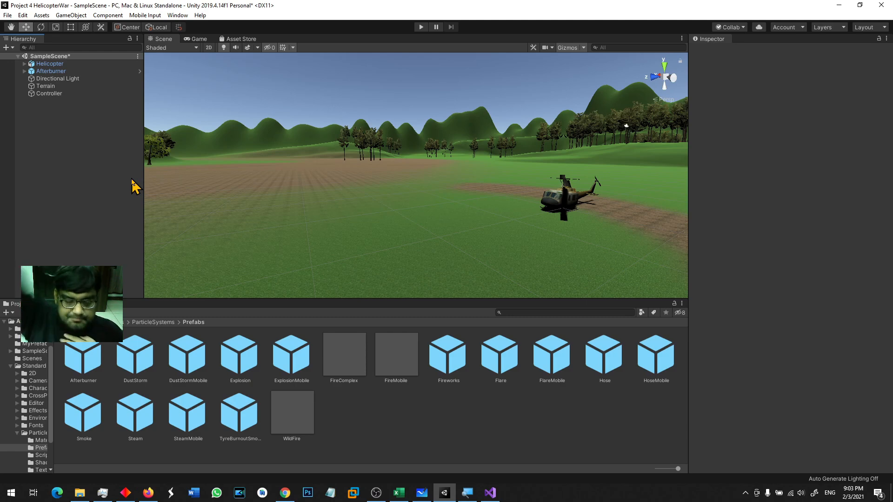
{"action": "left_click", "coordinate": [563, 220]}
{"action": "key", "text": "f"}
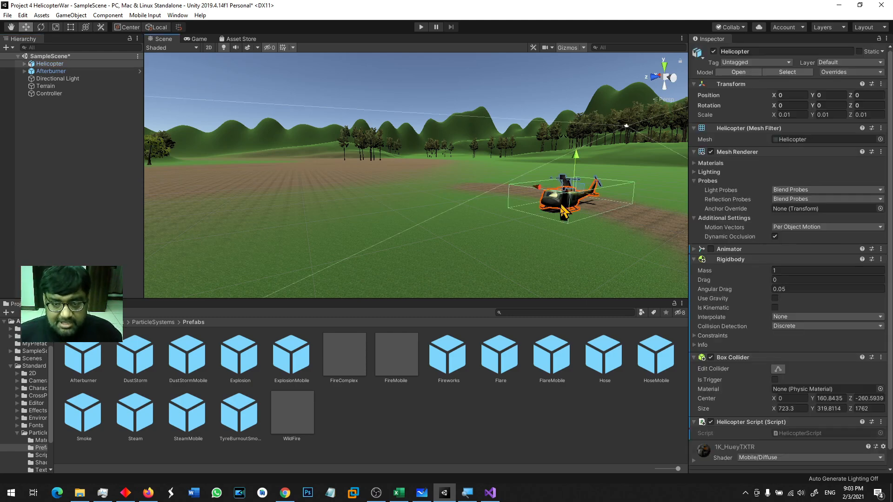
{"action": "left_click_drag", "start_coordinate": [576, 257], "coordinate": [423, 207], "text": "alt"}
{"action": "scroll", "coordinate": [421, 200], "scroll_direction": "up", "scroll_amount": 6}
{"action": "middle_click_drag", "start_coordinate": [432, 186], "coordinate": [521, 197]}
{"action": "left_click", "coordinate": [81, 15]}
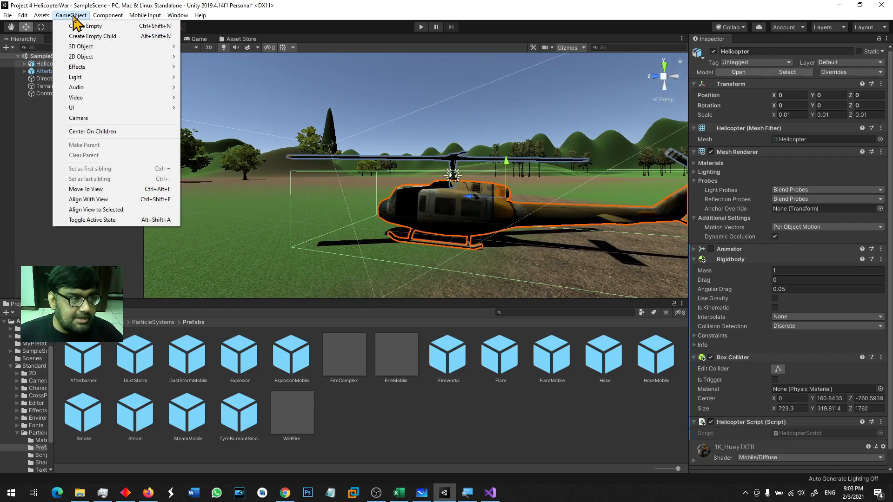
{"action": "mouse_move", "coordinate": [145, 47]}
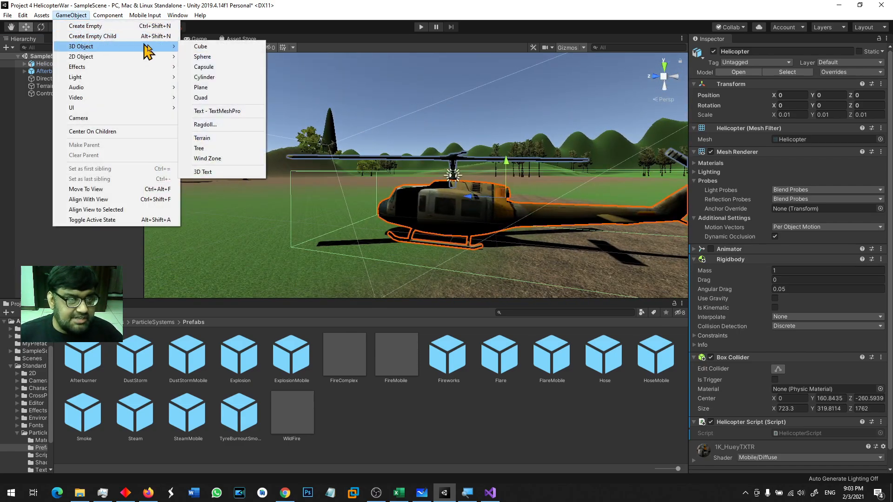
{"action": "left_click", "coordinate": [226, 49]}
{"action": "left_click_drag", "start_coordinate": [388, 182], "coordinate": [362, 208]}
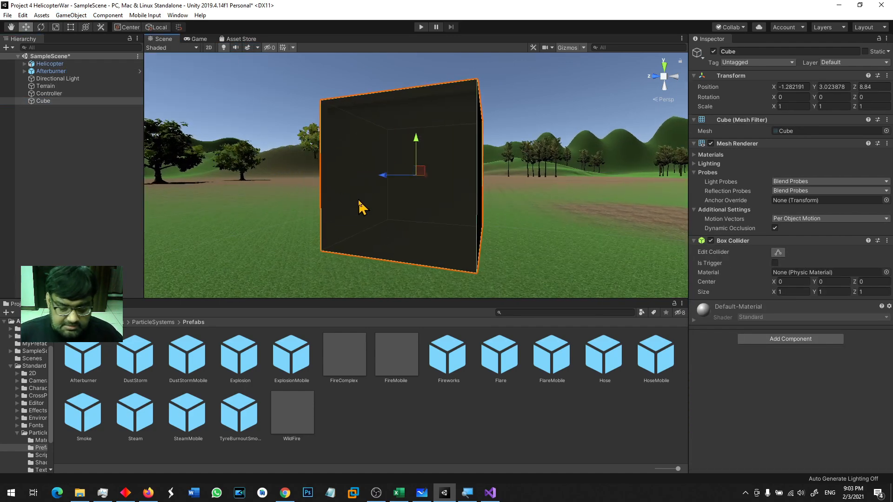
{"action": "key", "text": "Delete"}
{"action": "left_click", "coordinate": [71, 15]}
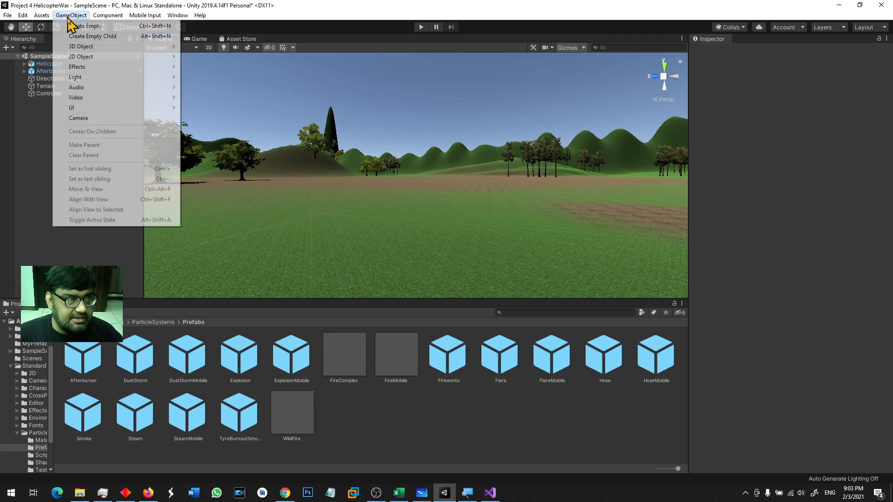
{"action": "mouse_move", "coordinate": [96, 57]}
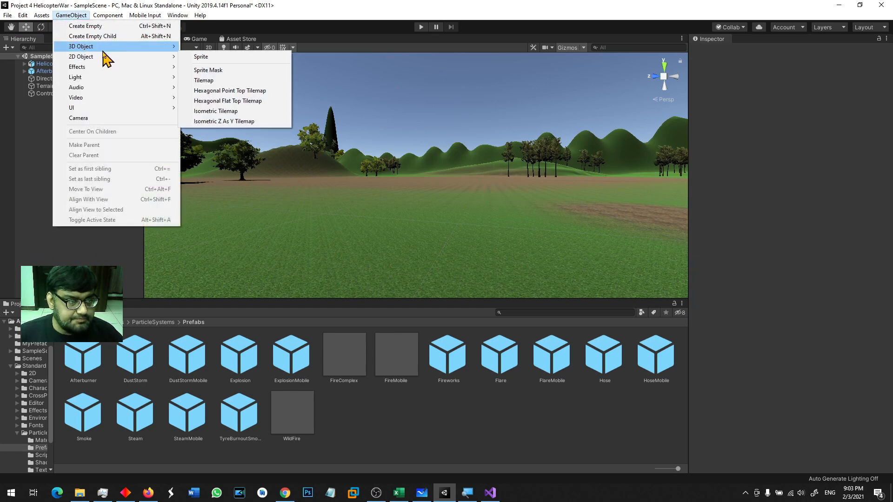
{"action": "left_click", "coordinate": [233, 78]}
{"action": "scroll", "coordinate": [444, 239], "scroll_direction": "down", "scroll_amount": 5}
{"action": "key", "text": "e"}
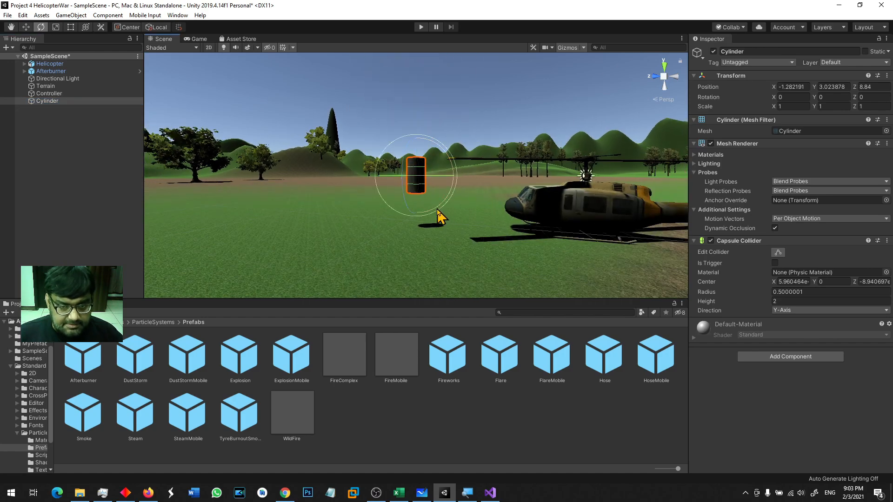
{"action": "left_click_drag", "start_coordinate": [451, 185], "coordinate": [463, 86]}
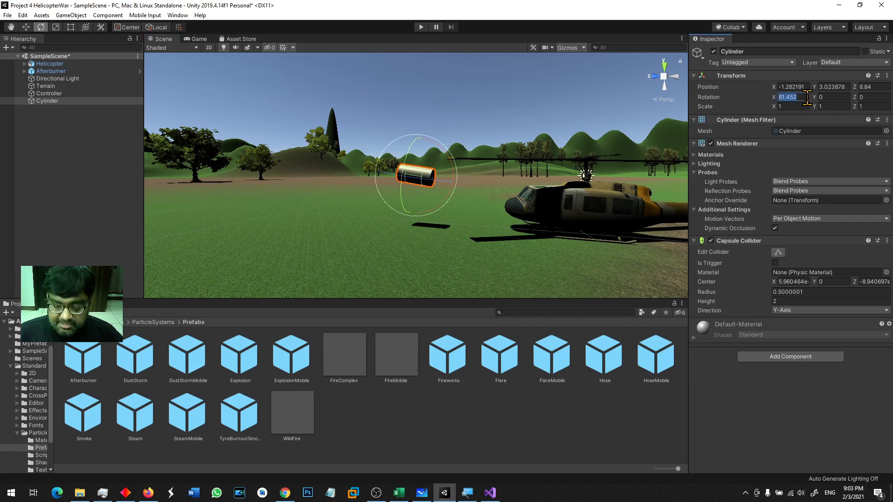
{"action": "type", "text": "90"}
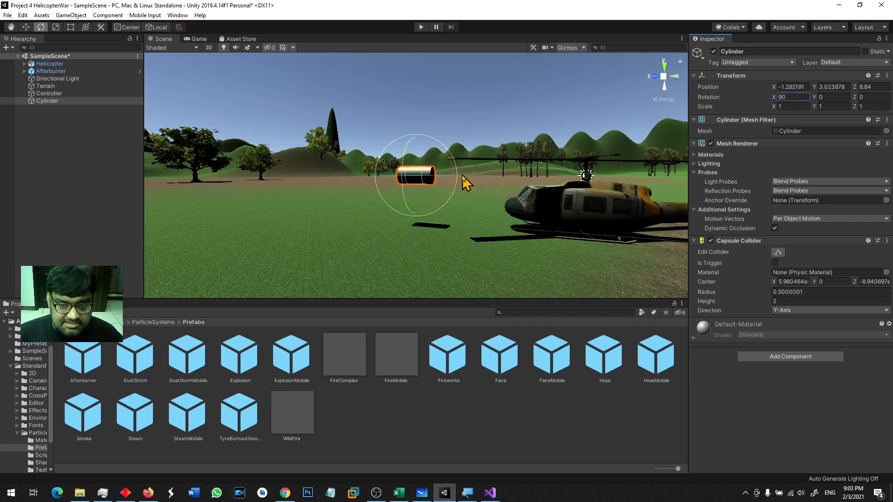
{"action": "middle_click_drag", "start_coordinate": [462, 175], "coordinate": [462, 275]}
{"action": "scroll", "coordinate": [476, 244], "scroll_direction": "down", "scroll_amount": 10}
{"action": "key", "text": "r"}
{"action": "left_click_drag", "start_coordinate": [415, 220], "coordinate": [419, 269]}
{"action": "key", "text": "f"}
{"action": "key", "text": "w"}
{"action": "left_click_drag", "start_coordinate": [402, 174], "coordinate": [465, 149]}
{"action": "key", "text": "ctrl+z"}
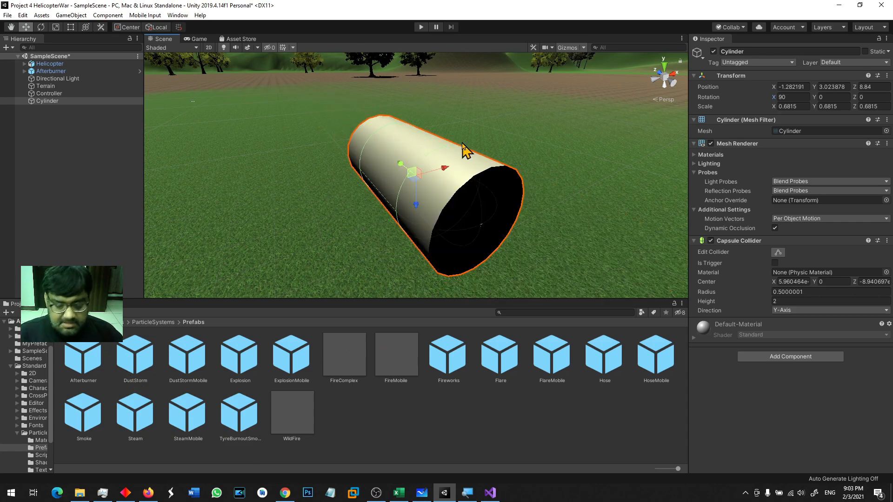
{"action": "key", "text": "Delete"}
- Create a 3D sphere and move it along Z to 8.42
{"action": "left_click", "coordinate": [71, 15]}
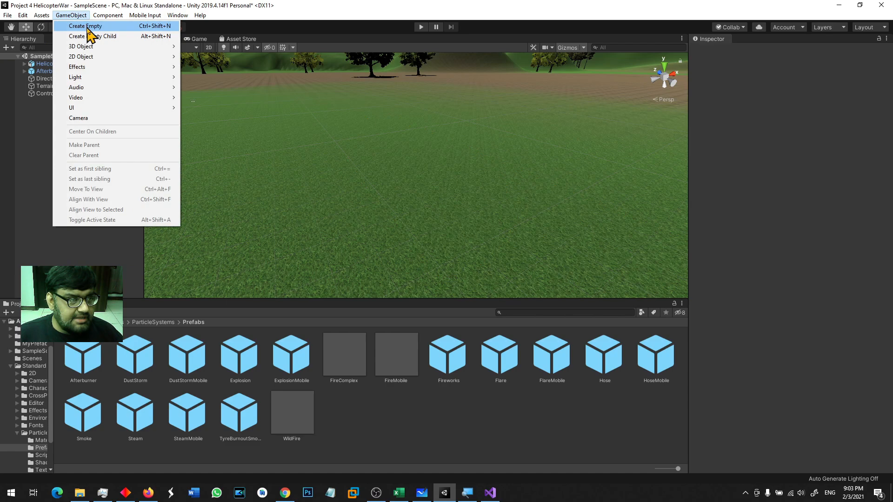
{"action": "mouse_move", "coordinate": [89, 47]}
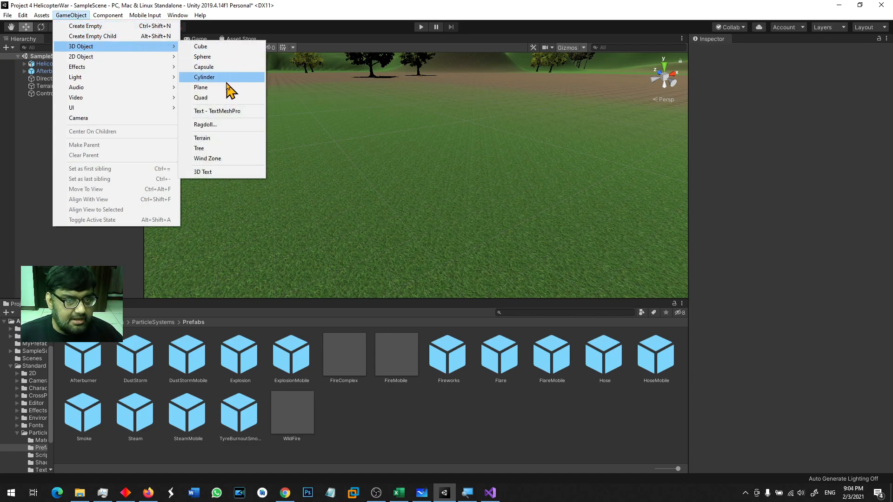
{"action": "left_click", "coordinate": [230, 57]}
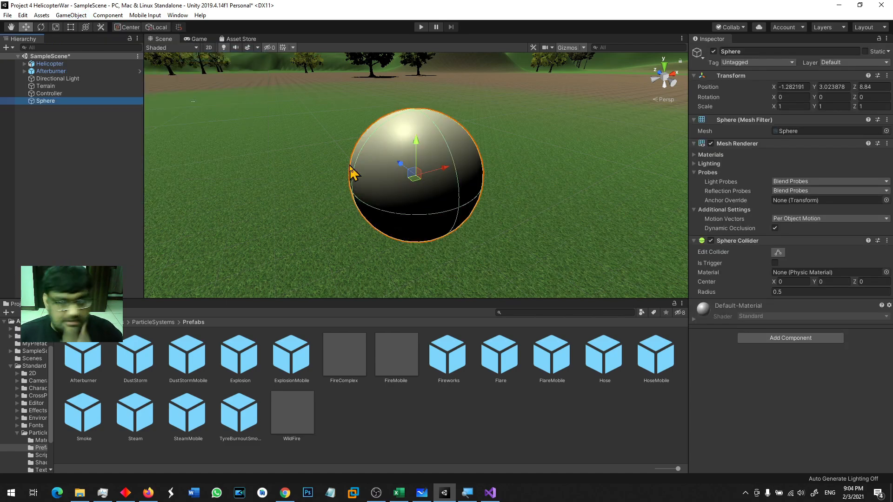
{"action": "scroll", "coordinate": [352, 173], "scroll_direction": "down", "scroll_amount": 6}
{"action": "mouse_move", "coordinate": [401, 166]}
{"action": "left_mouse_down"}
{"action": "mouse_move", "coordinate": [310, 103]}
{"action": "mouse_move", "coordinate": [444, 197]}
{"action": "mouse_move", "coordinate": [397, 168]}
{"action": "mouse_move", "coordinate": [404, 180]}
{"action": "left_mouse_up"}
{"action": "key", "text": "f"}
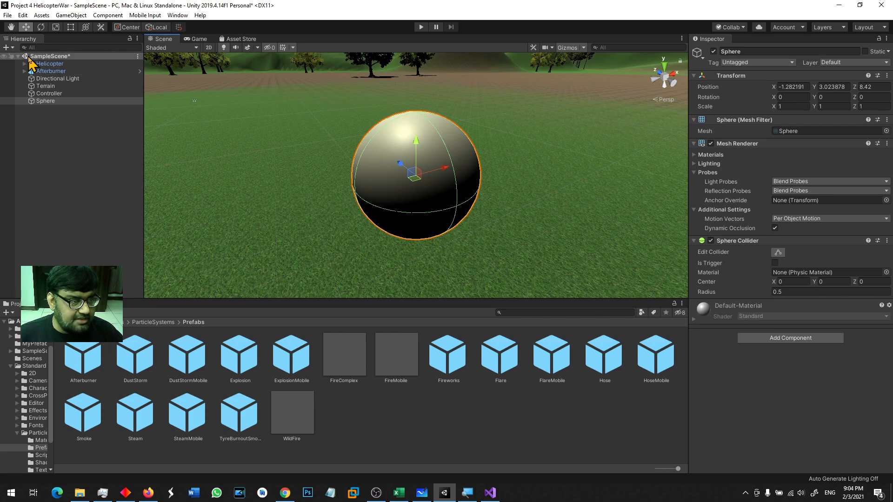
- Rename the sphere as Missile
{"action": "left_click", "coordinate": [51, 102]}
{"action": "left_click", "coordinate": [51, 102]}
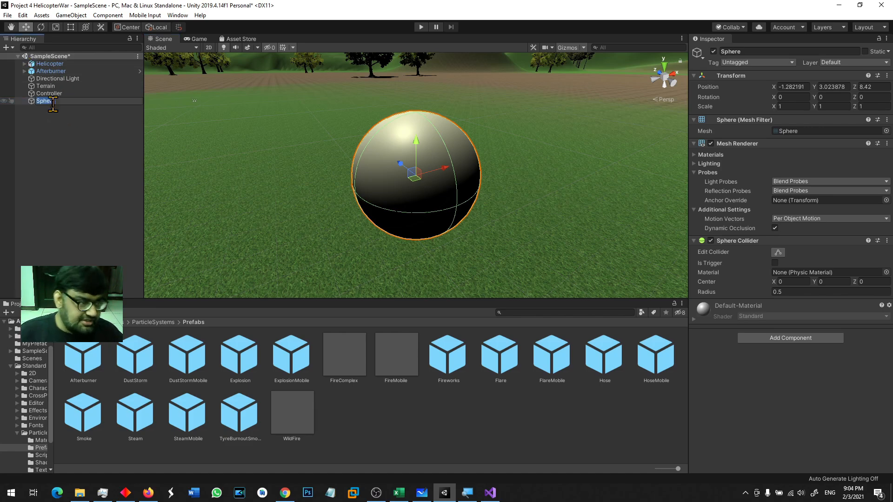
{"action": "type", "text": "Missile"}
{"action": "key", "text": "Return"}
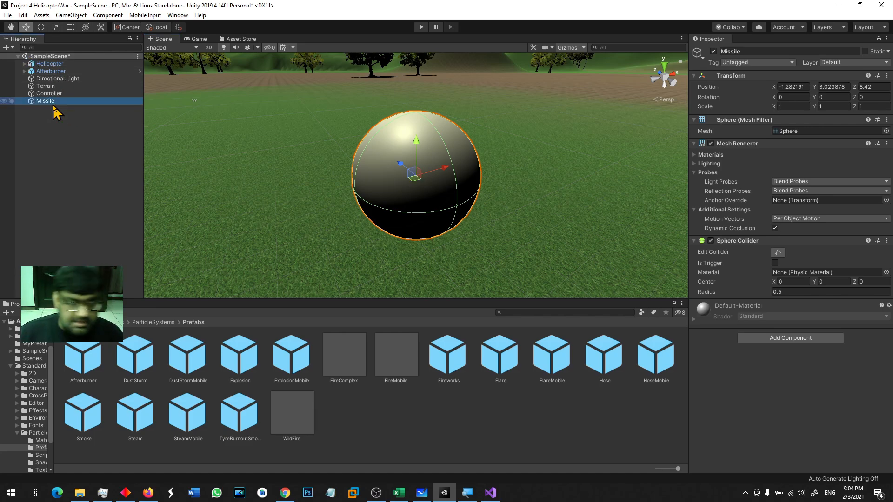
- Scale the Missile uniformly down to about 0.64
{"action": "scroll", "coordinate": [347, 181], "scroll_direction": "down", "scroll_amount": 6}
{"action": "left_click_drag", "start_coordinate": [407, 245], "coordinate": [483, 196], "text": "alt"}
{"action": "key", "text": "r"}
{"action": "mouse_move", "coordinate": [415, 175]}
{"action": "left_mouse_down"}
{"action": "mouse_move", "coordinate": [404, 193]}
{"action": "mouse_move", "coordinate": [413, 191]}
{"action": "left_mouse_up"}
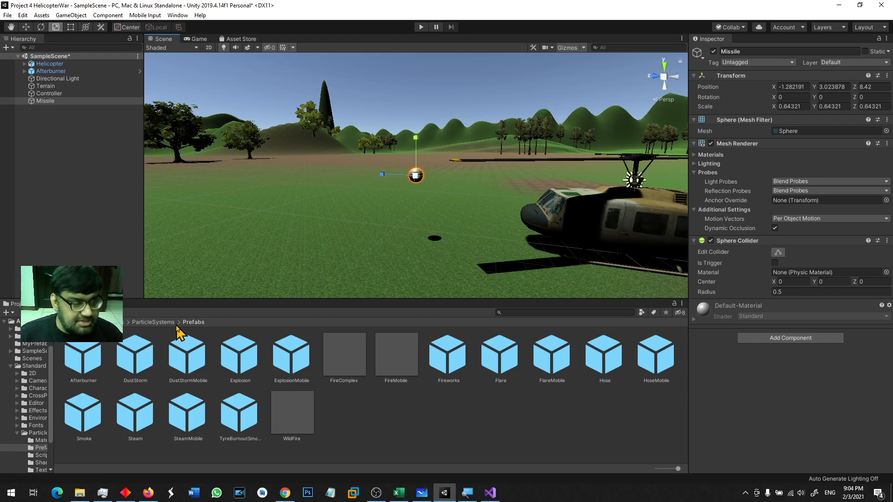
- Attach an Afterburner prefab as a child of the Missile and set its X rotation to 180
{"action": "left_click_drag", "start_coordinate": [89, 366], "coordinate": [48, 102]}
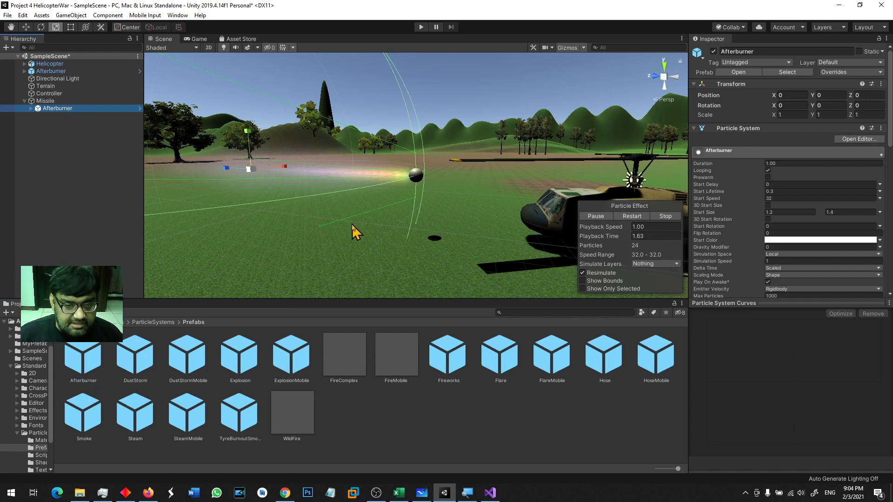
{"action": "key", "text": "e"}
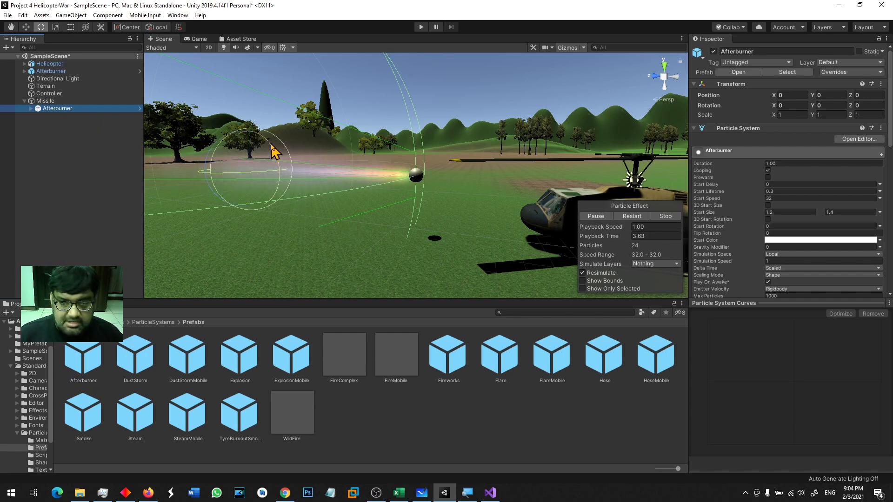
{"action": "left_click_drag", "start_coordinate": [272, 146], "coordinate": [316, 216]}
{"action": "left_click", "coordinate": [793, 106]}
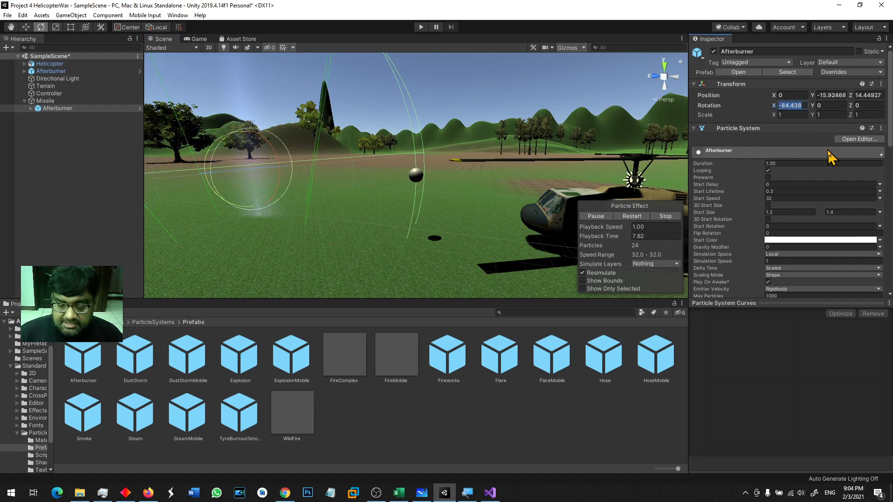
{"action": "type", "text": "180"}
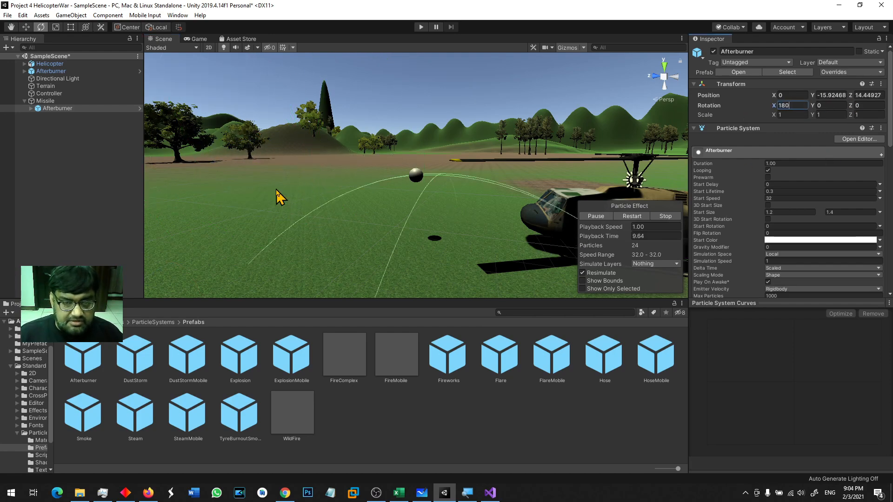
- Move the Missile's child Afterburner to the sphere, at about Y 0.3 and Z 0.6
{"action": "scroll", "coordinate": [378, 213], "scroll_direction": "down", "scroll_amount": 5}
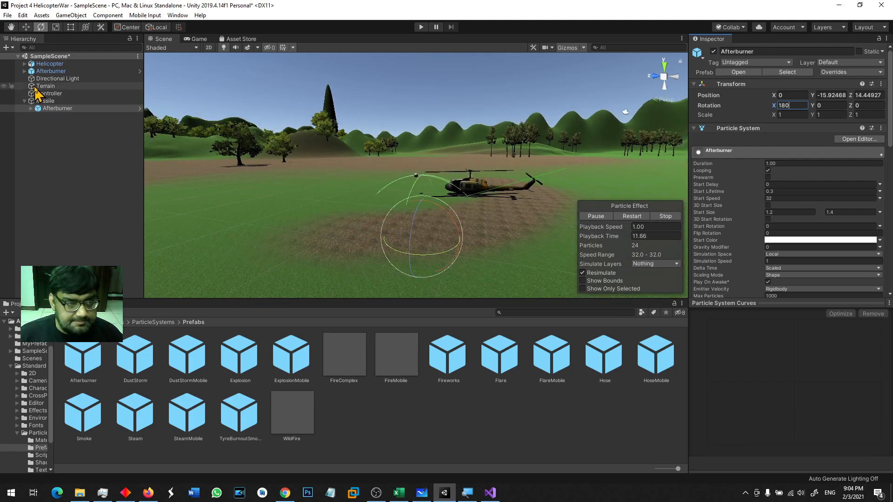
{"action": "left_click", "coordinate": [26, 27]}
{"action": "left_click_drag", "start_coordinate": [424, 278], "coordinate": [424, 208]}
{"action": "left_click_drag", "start_coordinate": [460, 178], "coordinate": [514, 179]}
{"action": "key", "text": "f"}
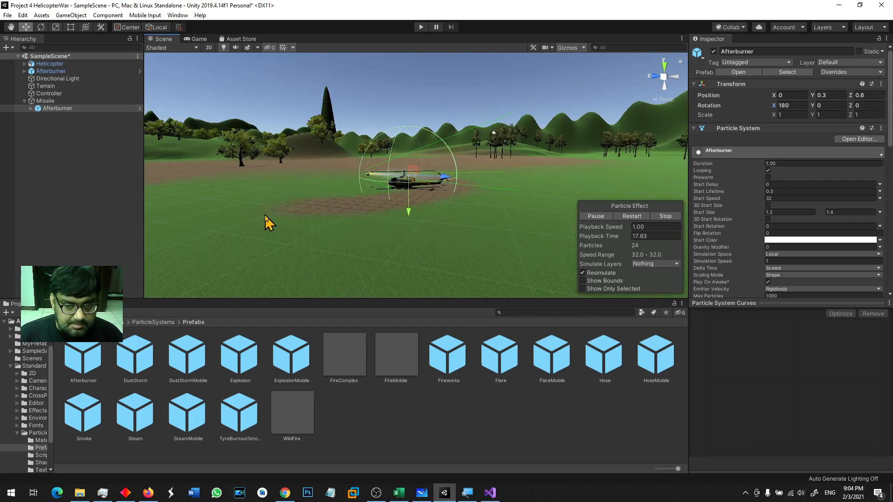
- Shift the Missile's child Afterburner closer to the sphere, to about Z 0.06
{"action": "scroll", "coordinate": [265, 215], "scroll_direction": "up", "scroll_amount": 8}
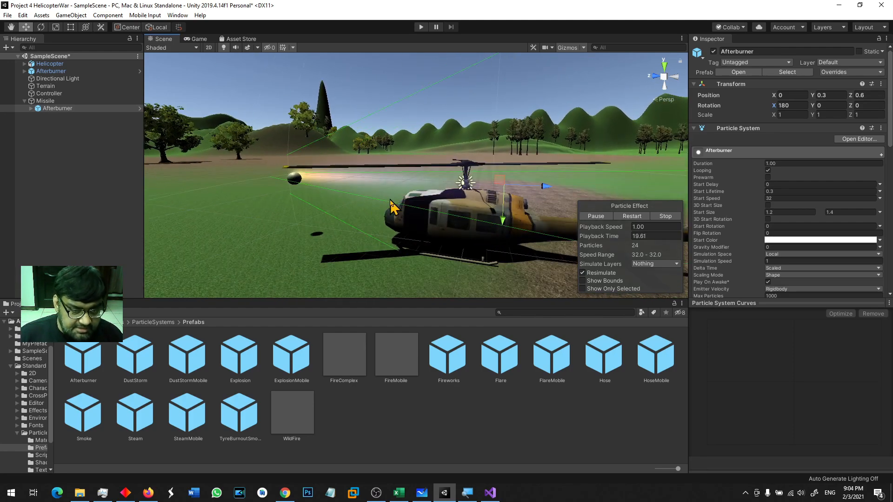
{"action": "scroll", "coordinate": [372, 205], "scroll_direction": "up", "scroll_amount": 4}
{"action": "middle_click_drag", "start_coordinate": [374, 223], "coordinate": [484, 167]}
{"action": "left_click_drag", "start_coordinate": [484, 166], "coordinate": [401, 143], "text": "alt"}
{"action": "left_click_drag", "start_coordinate": [571, 156], "coordinate": [579, 156]}
{"action": "left_click_drag", "start_coordinate": [394, 151], "coordinate": [277, 237], "text": "alt"}
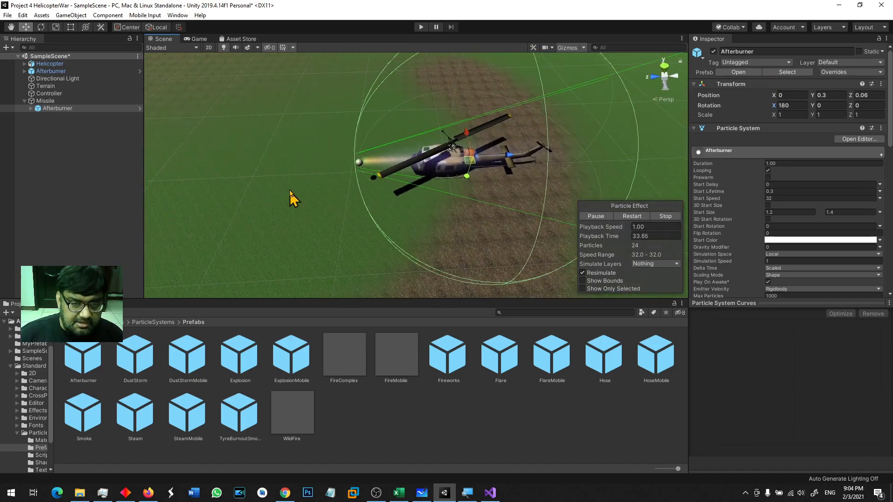
- Move the Missile with its afterburner in front of the helicopter, to about Y 0.63 and Z 9.2
{"action": "left_click", "coordinate": [60, 102]}
{"action": "left_click", "coordinate": [70, 108]}
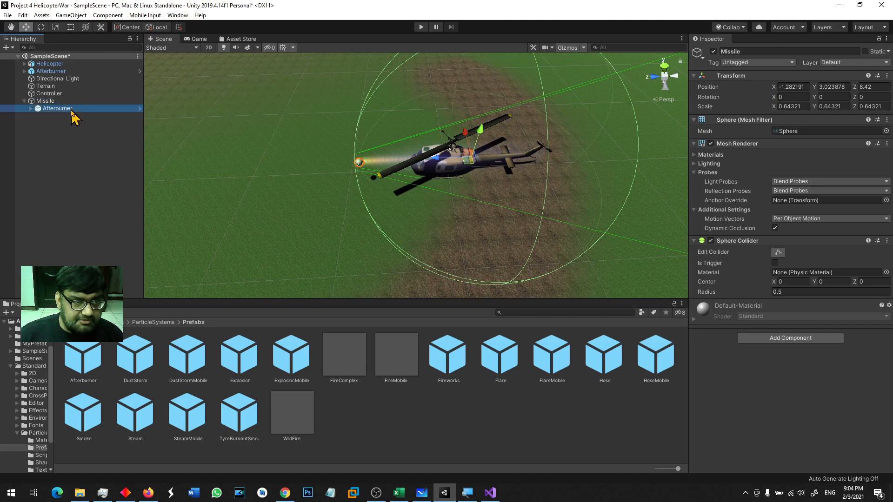
{"action": "left_click", "coordinate": [63, 101]}
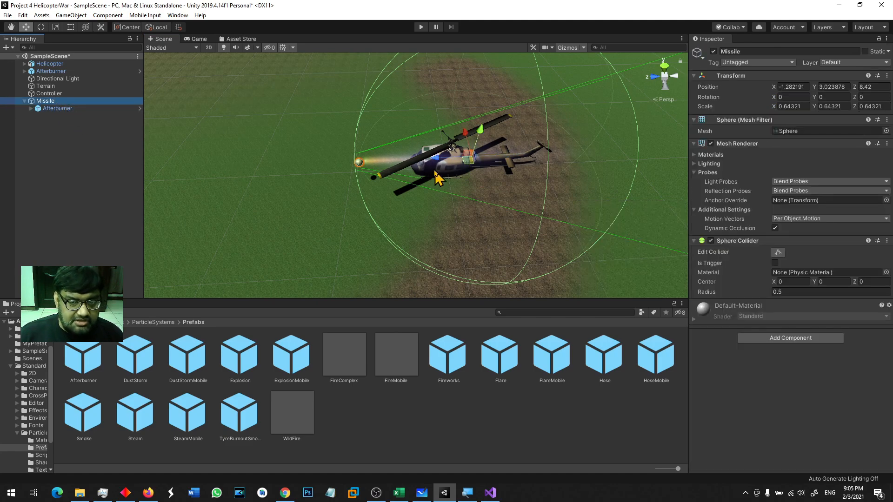
{"action": "left_click_drag", "start_coordinate": [443, 161], "coordinate": [379, 190]}
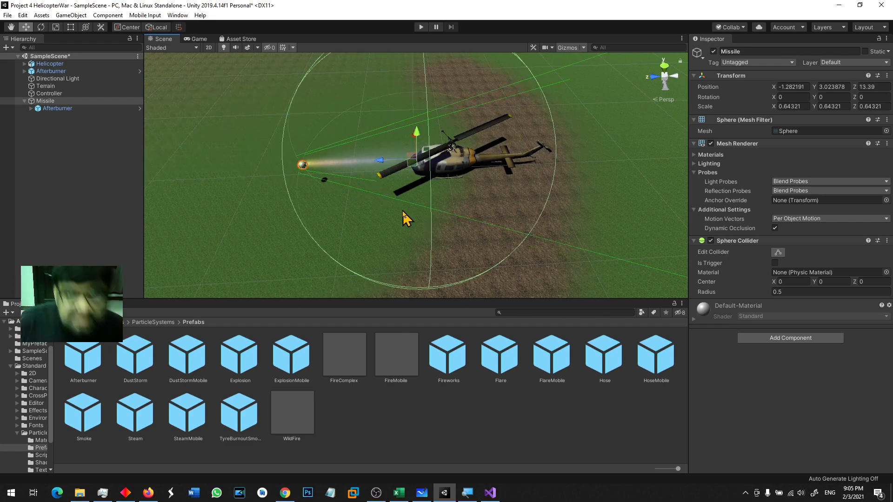
{"action": "scroll", "coordinate": [402, 211], "scroll_direction": "down", "scroll_amount": 5}
{"action": "left_click_drag", "start_coordinate": [403, 219], "coordinate": [405, 80], "text": "alt"}
{"action": "left_click_drag", "start_coordinate": [410, 141], "coordinate": [416, 152]}
{"action": "left_click_drag", "start_coordinate": [372, 188], "coordinate": [393, 195]}
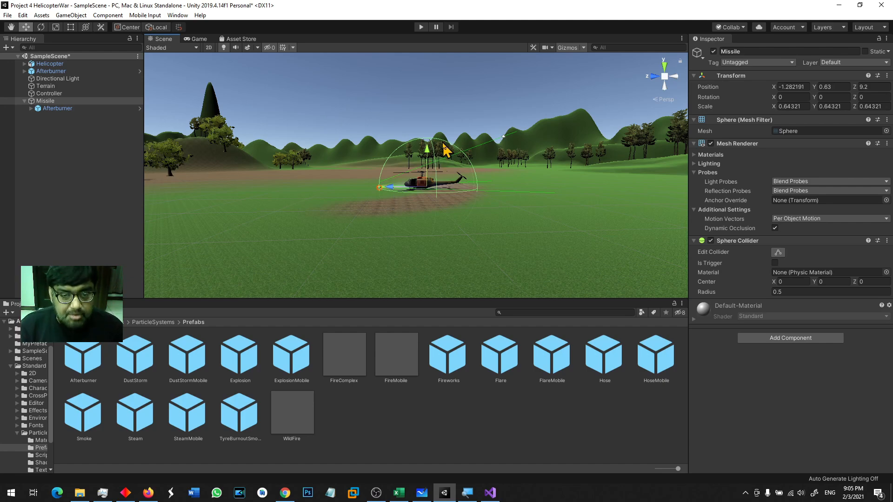
- Raise the Missile above the helicopter to about Y 10
{"action": "left_click_drag", "start_coordinate": [431, 149], "coordinate": [431, 102]}
{"action": "key", "text": "f"}
{"action": "left_click_drag", "start_coordinate": [345, 194], "coordinate": [386, 227], "text": "alt"}
{"action": "scroll", "coordinate": [386, 227], "scroll_direction": "up", "scroll_amount": 12}
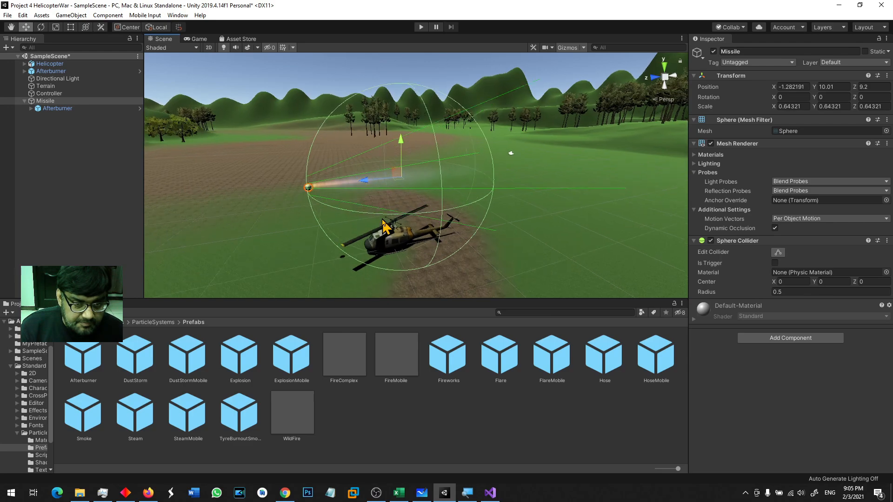
{"action": "scroll", "coordinate": [381, 214], "scroll_direction": "down", "scroll_amount": 10}
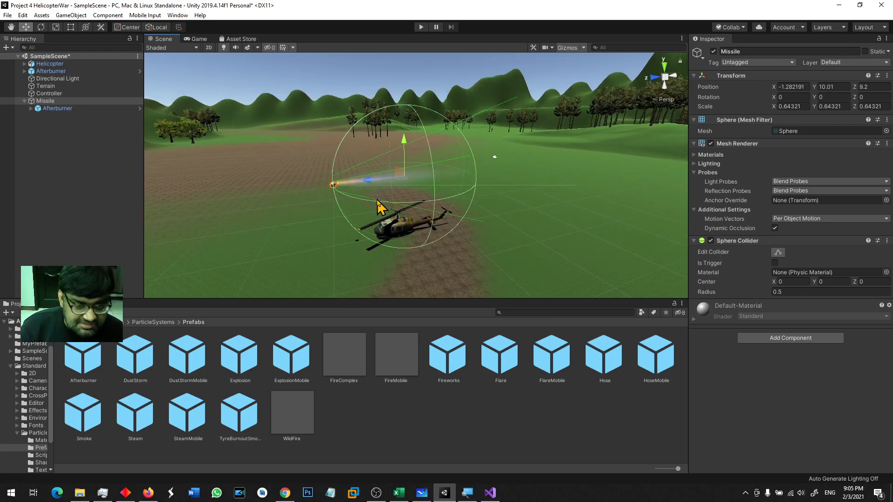
- Switch to Visual Studio and open HelicopterScript.cs at the end of the key checks in the Update method
{"action": "left_click", "coordinate": [490, 492]}
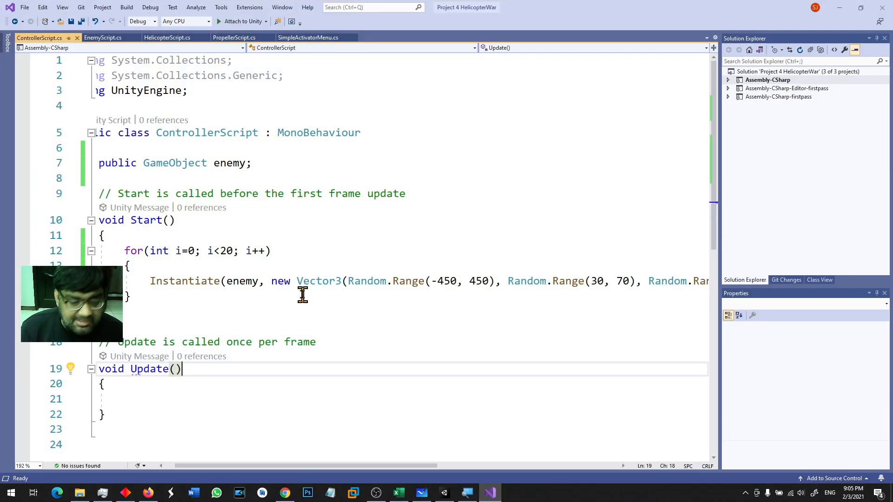
{"action": "left_click", "coordinate": [177, 39]}
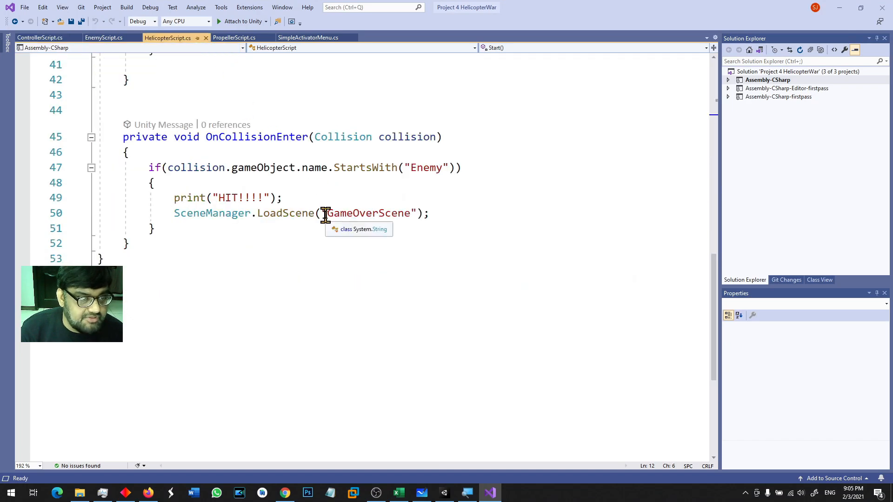
{"action": "scroll", "coordinate": [325, 215], "scroll_direction": "up", "scroll_amount": 12}
{"action": "scroll", "coordinate": [325, 215], "scroll_direction": "down", "scroll_amount": 3}
{"action": "double_click", "coordinate": [351, 110]}
{"action": "scroll", "coordinate": [404, 276], "scroll_direction": "down", "scroll_amount": 5}
- Add an if(Input.GetKeyDown(KeyCode.Space)) block after the KeyCode.Z check in Update
{"action": "left_click", "coordinate": [267, 233]}
{"action": "key", "text": "Return"}
{"action": "type", "text": "if(Input.GetKey"}
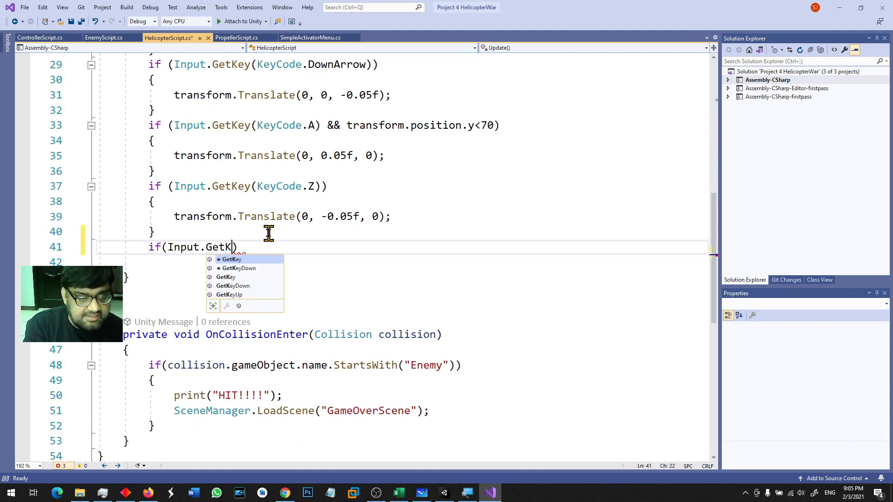
{"action": "type", "text": "D"}
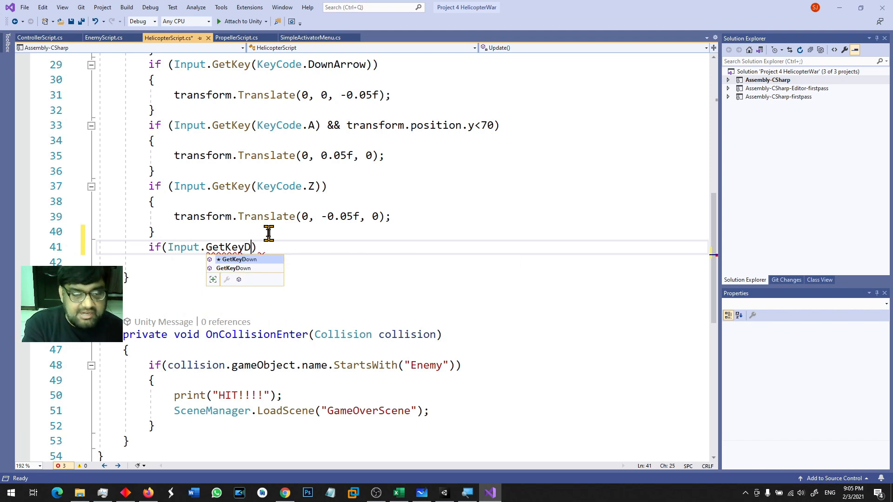
{"action": "key", "text": "Tab"}
{"action": "type", "text": "("}
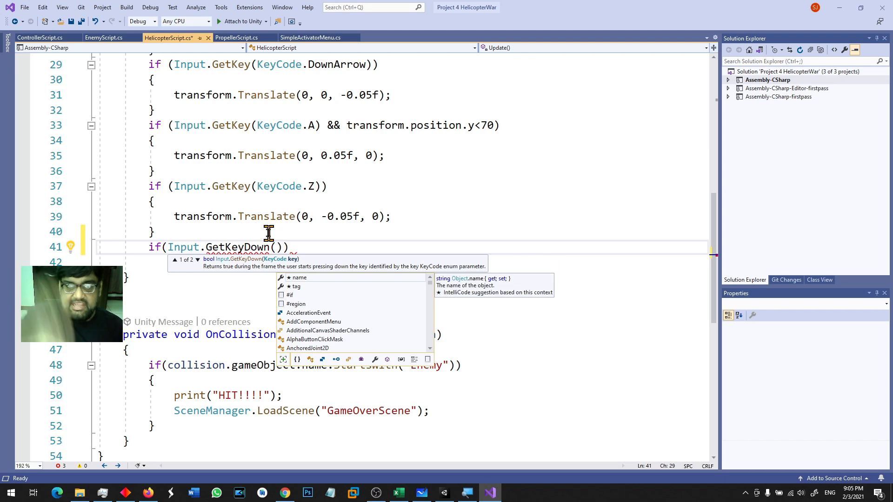
{"action": "type", "text": "KeyCode.Sp"}
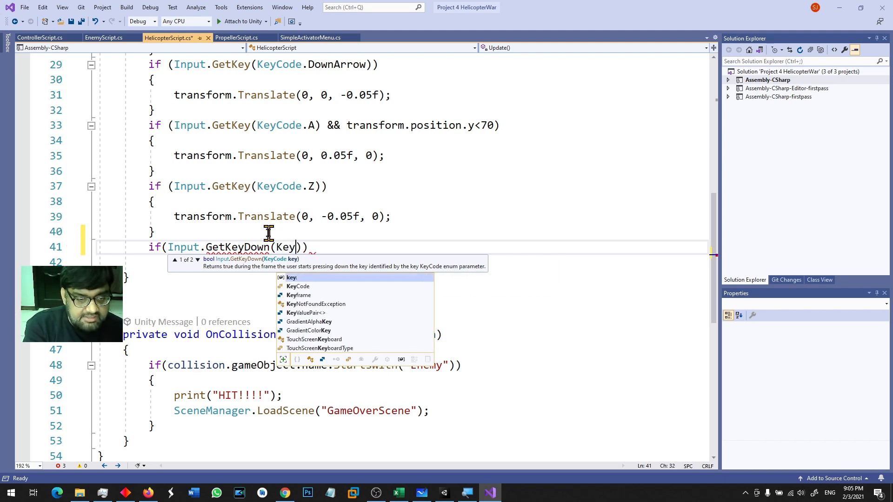
{"action": "key", "text": "Tab"}
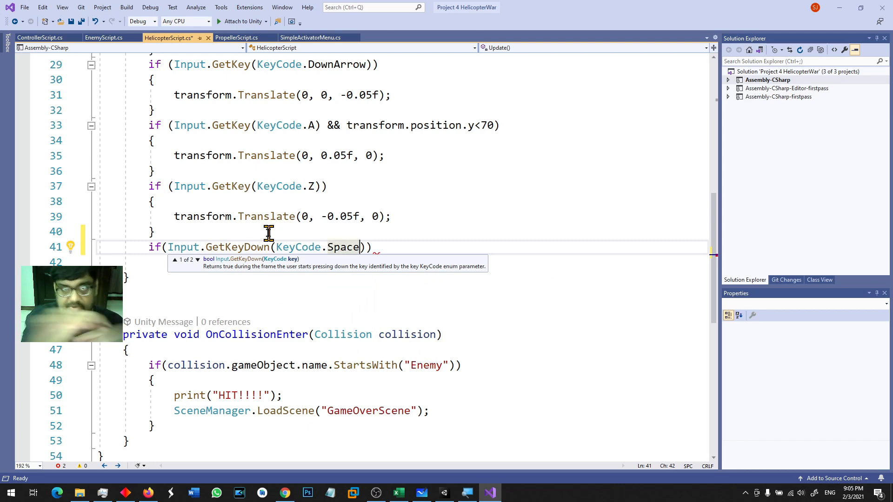
{"action": "key", "text": "Return"}
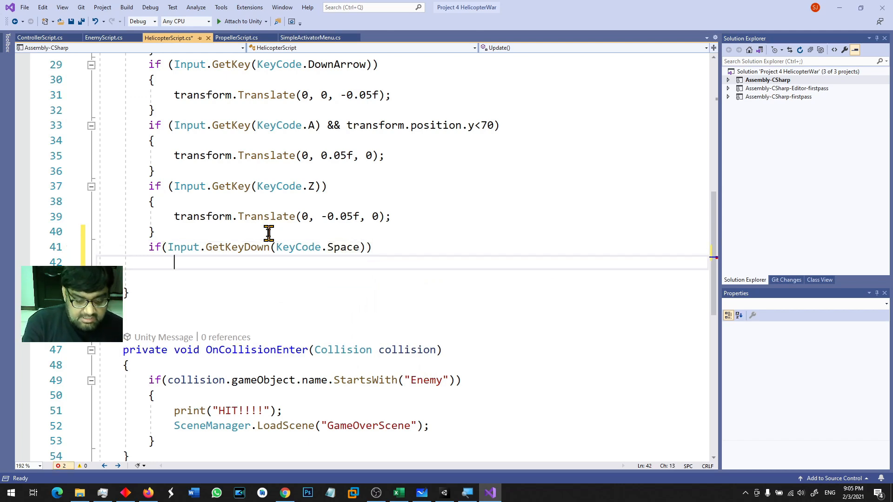
{"action": "key", "text": "Return"}
- Inside the Space key block, write the statement Instantiate(missile, transform.position);
{"action": "type", "text": "Insta"}
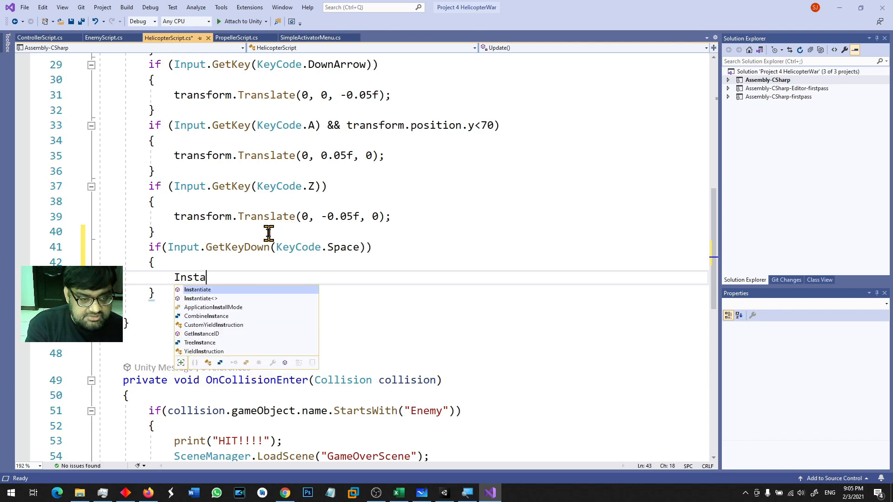
{"action": "type", "text": "ntiate(missile,"}
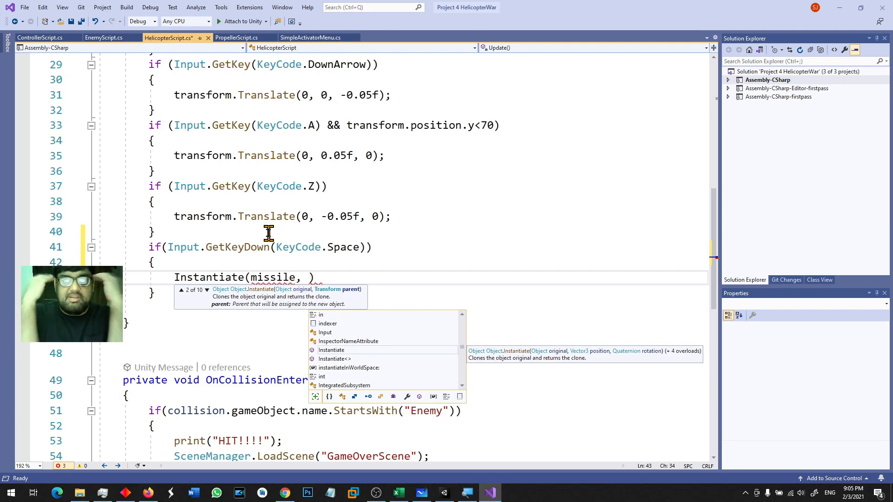
{"action": "type", "text": "transform."}
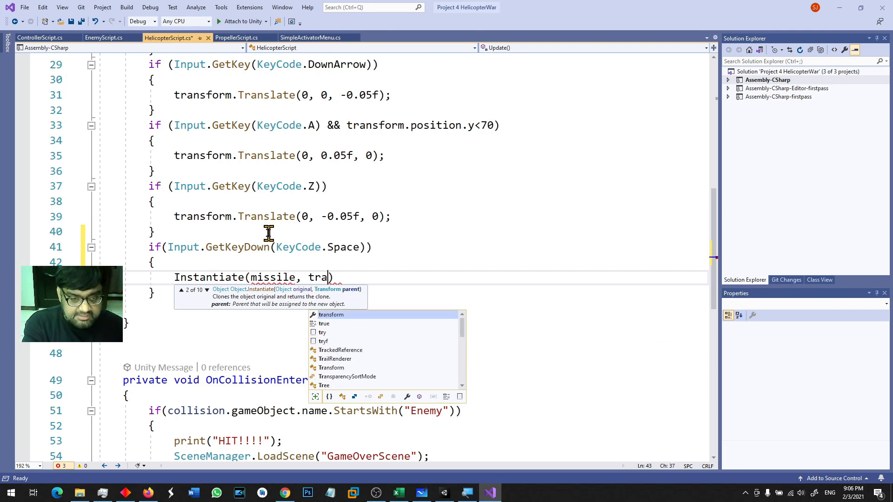
{"action": "type", "text": "p"}
{"action": "key", "text": "Tab"}
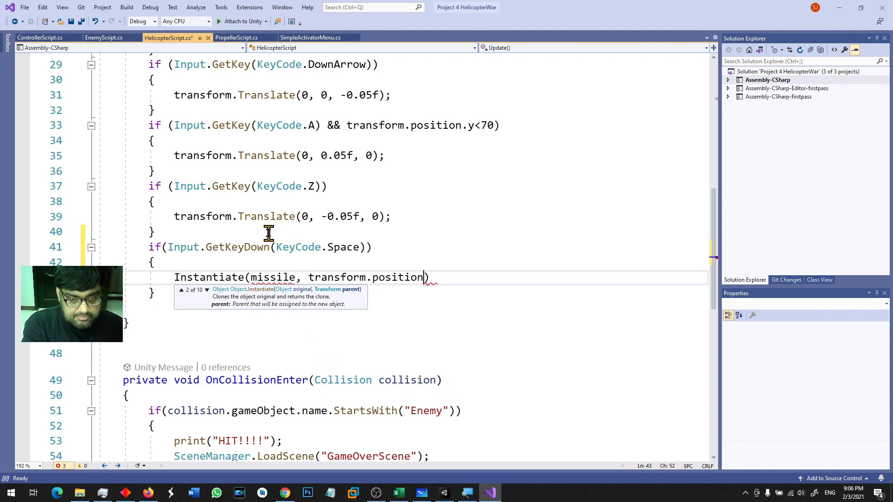
{"action": "type", "text": ")"}
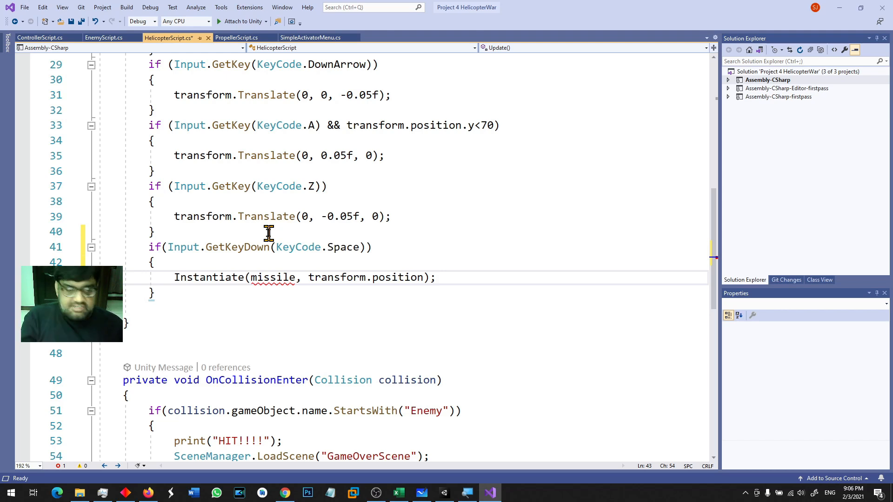
- Above the Instantiate call, declare Vector3 v = transform.position;, moving the position expression out of the call's arguments
{"action": "key", "text": "ctrl+Return"}
{"action": "type", "text": "Ve"}
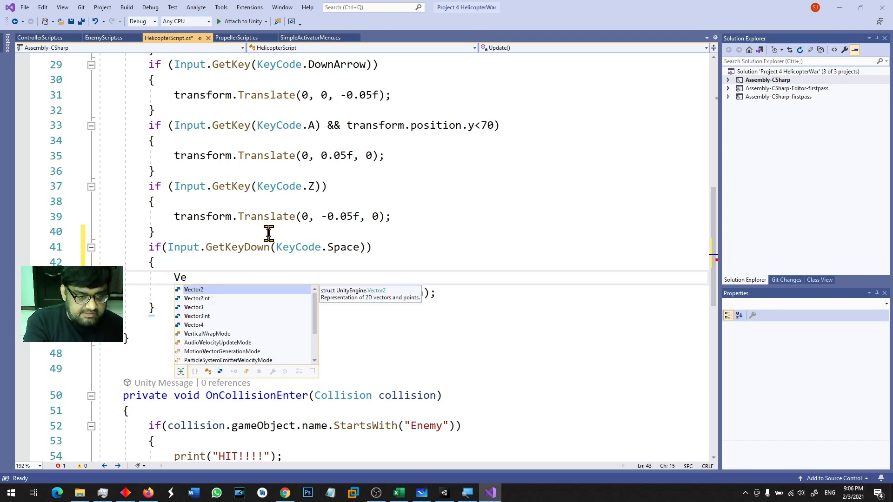
{"action": "type", "text": "ctor3 v ="}
{"action": "key", "text": "Left"}
{"action": "type", "text": "v"}
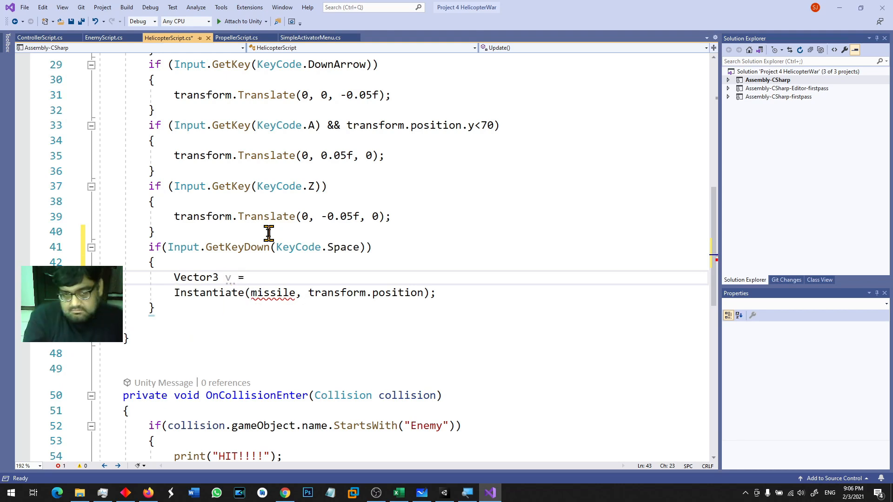
{"action": "left_click_drag", "start_coordinate": [314, 293], "coordinate": [423, 291]}
{"action": "key", "text": "ctrl+x"}
{"action": "left_click", "coordinate": [310, 283]}
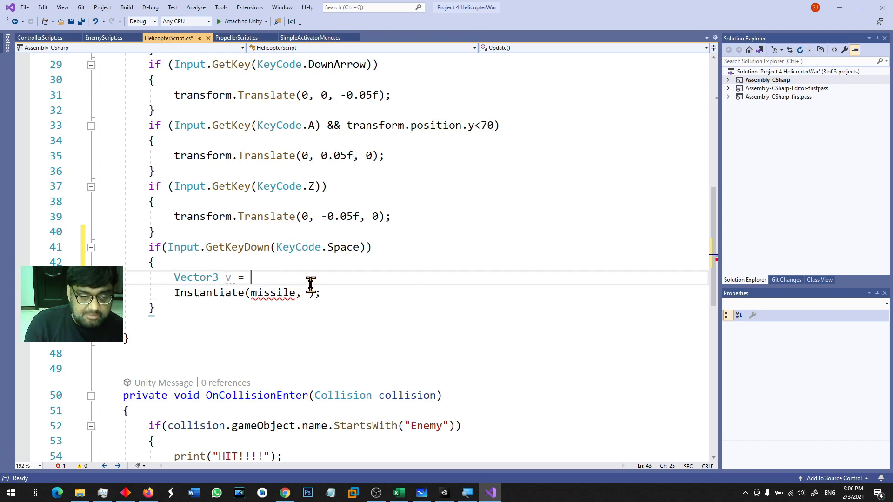
{"action": "key", "text": "ctrl+v"}
{"action": "type", "text": ";"}
{"action": "key", "text": "Return"}
- Lower the spawn position with v.y -= 5; below the Vector3 declaration and save the script
{"action": "type", "text": "v.z"}
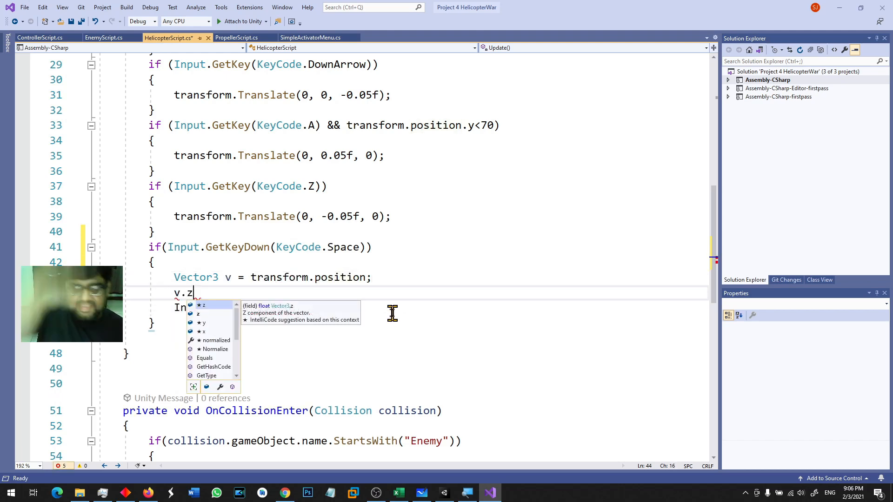
{"action": "type", "text": "y -= 5;"}
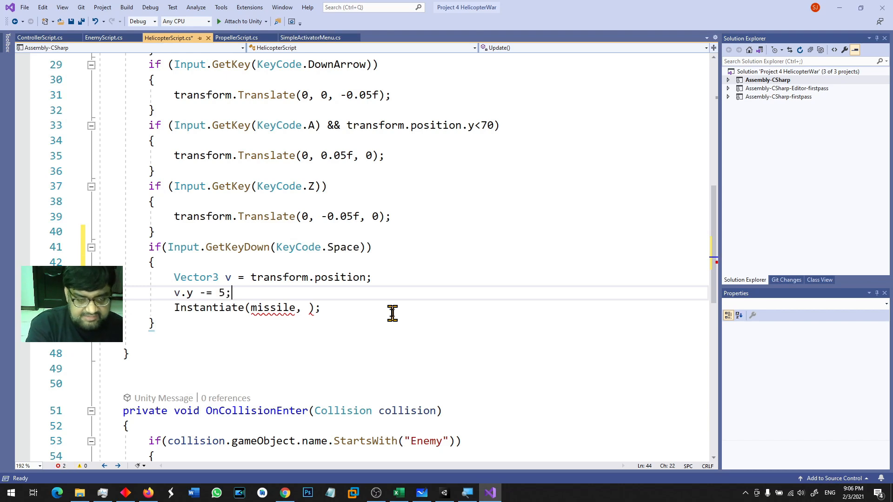
{"action": "key", "text": "ctrl+s"}
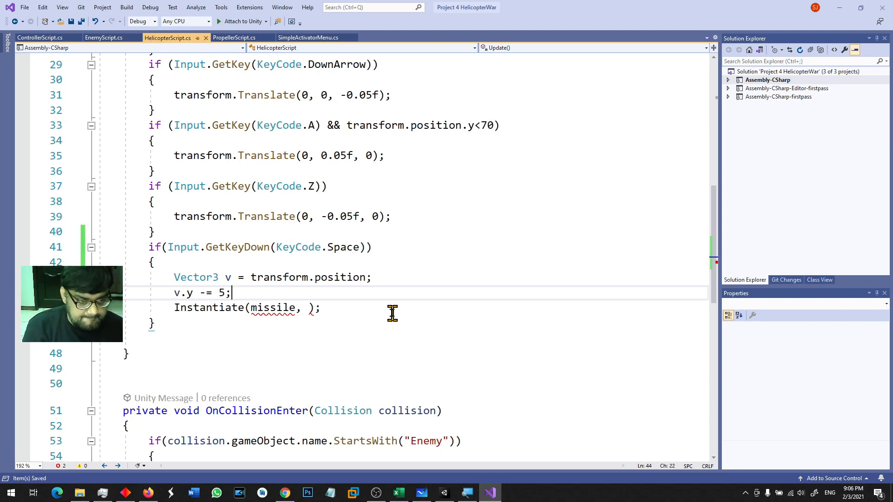
- Complete the call as Instantiate(missile, v, transform.rotation); and save the script
{"action": "left_click", "coordinate": [392, 312]}
{"action": "key", "text": "Left"}
{"action": "key", "text": "Left"}
{"action": "type", "text": "v"}
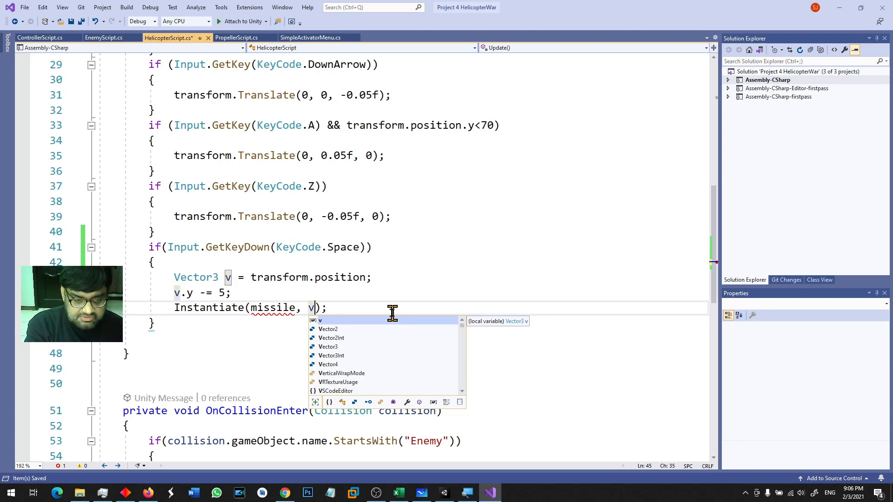
{"action": "type", "text": ","}
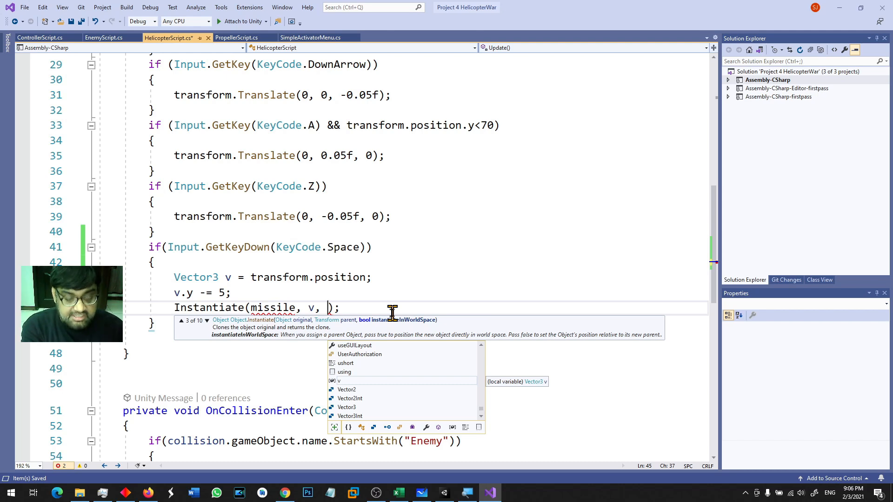
{"action": "type", "text": "transform."}
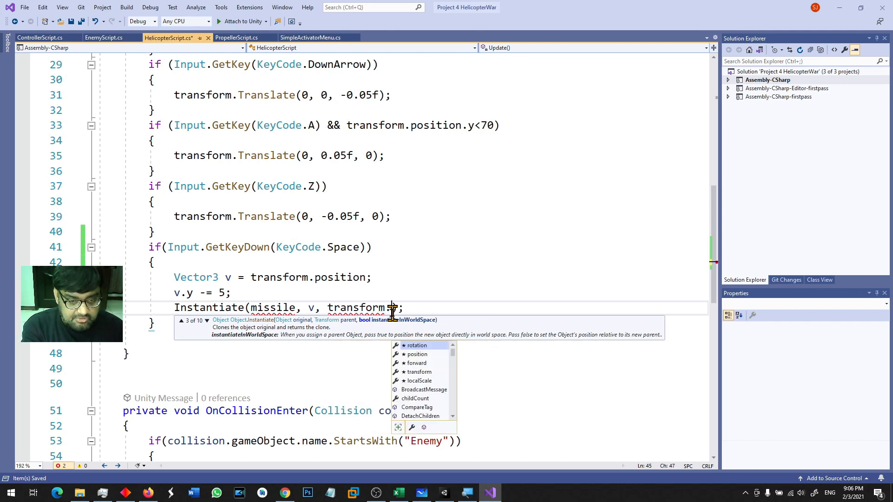
{"action": "key", "text": "Tab"}
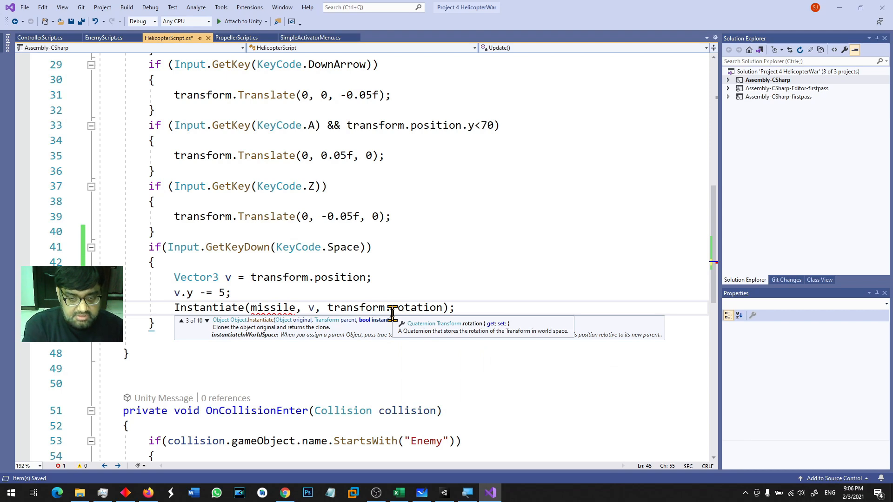
{"action": "left_click", "coordinate": [387, 310]}
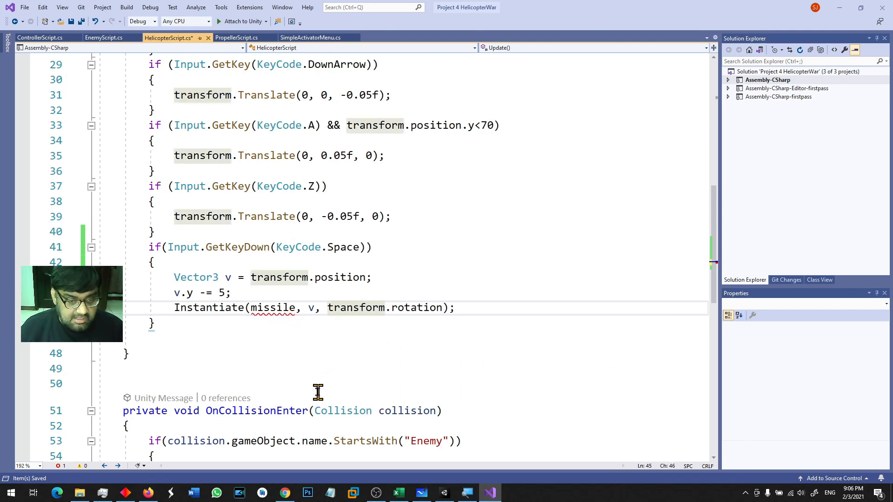
{"action": "double_click", "coordinate": [268, 307]}
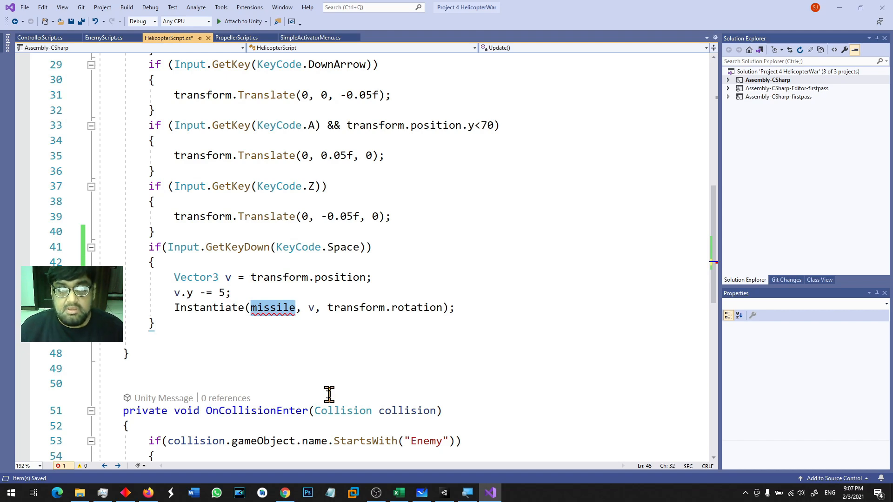
{"action": "key", "text": "ctrl+s"}
- Check in ControllerScript.cs how the enemy variable is declared and used in its Instantiate call
{"action": "left_click", "coordinate": [47, 39]}
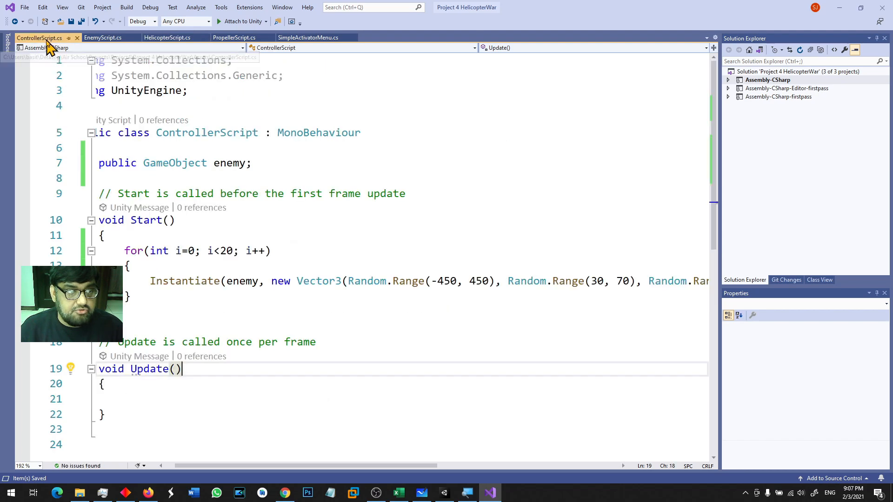
{"action": "left_click", "coordinate": [154, 286]}
{"action": "double_click", "coordinate": [249, 285]}
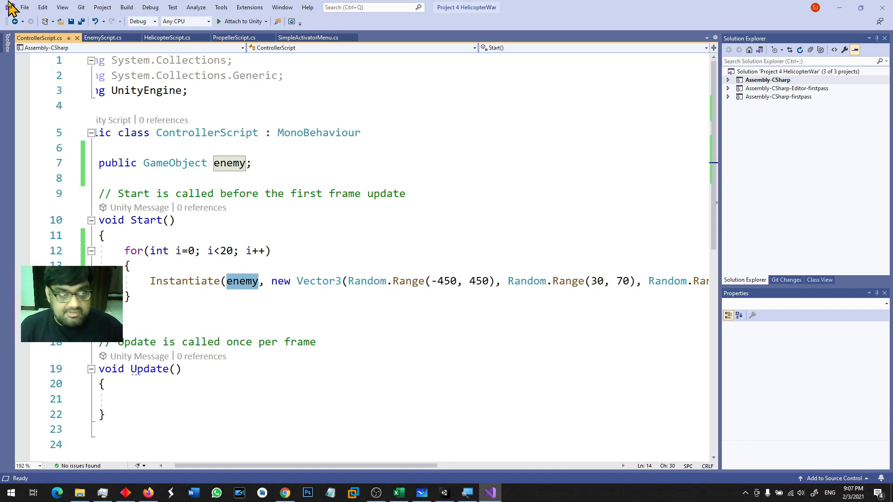
- Declare public GameObject missile; at the start of the HelicopterScript class and save the script
{"action": "left_click", "coordinate": [158, 38]}
{"action": "scroll", "coordinate": [288, 223], "scroll_direction": "up", "scroll_amount": 10}
{"action": "left_click", "coordinate": [157, 162]}
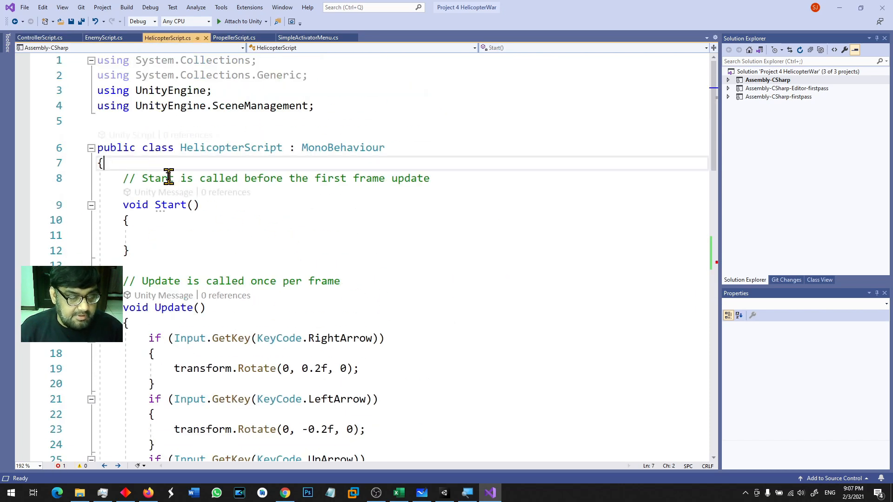
{"action": "key", "text": "Return"}
{"action": "key", "text": "Return"}
{"action": "type", "text": "public GameObject"}
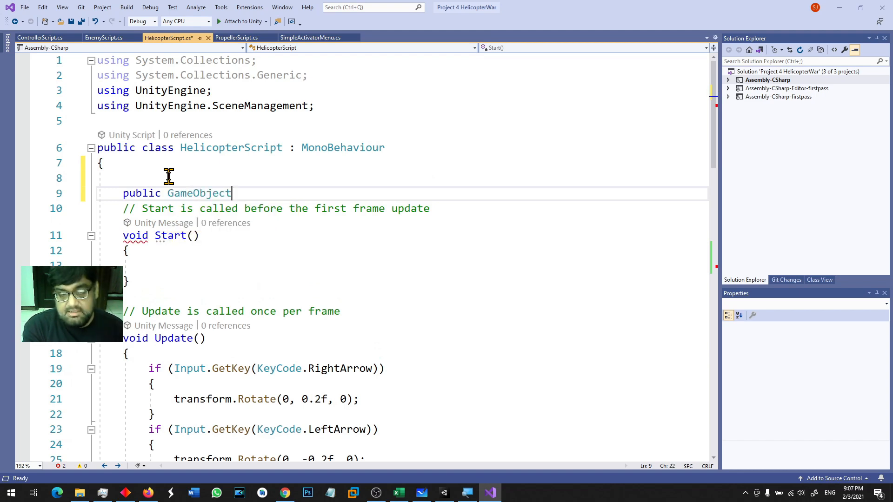
{"action": "type", "text": " missil"}
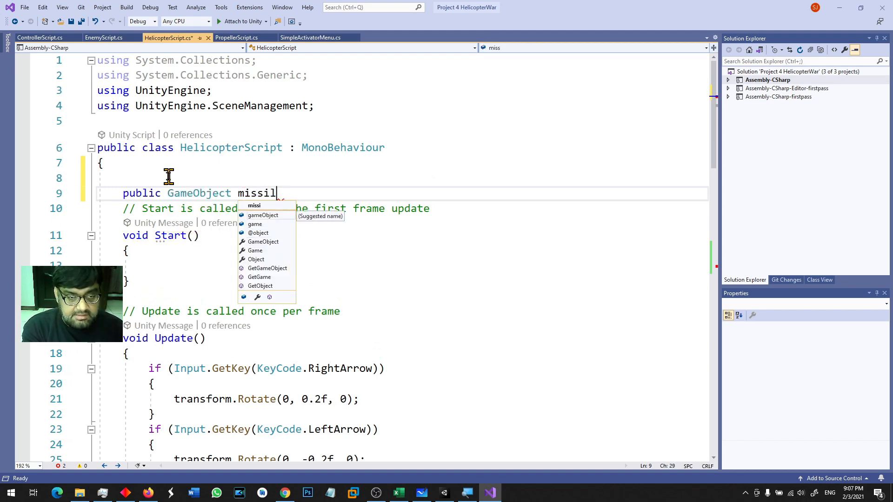
{"action": "type", "text": "e;"}
{"action": "key", "text": "ctrl+s"}
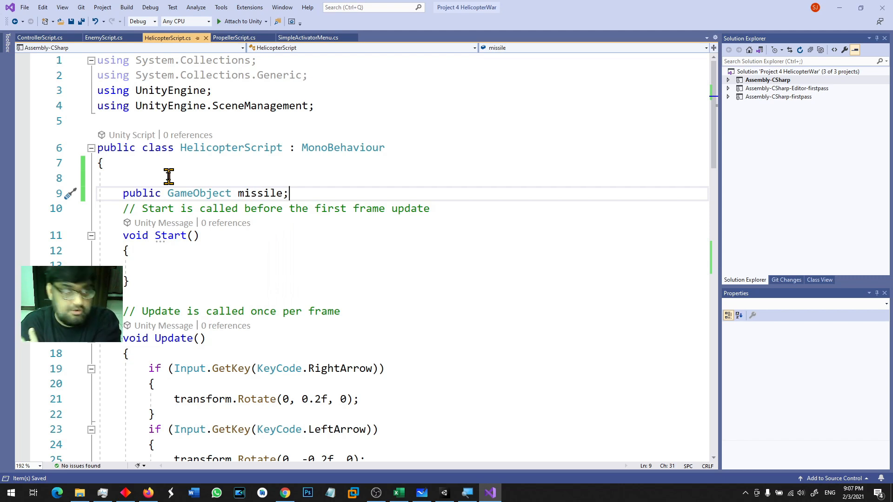
- Switch to Unity, select the Helicopter and collapse its Rigidbody component to reach the Helicopter Script's Missile field
{"action": "left_click", "coordinate": [444, 493]}
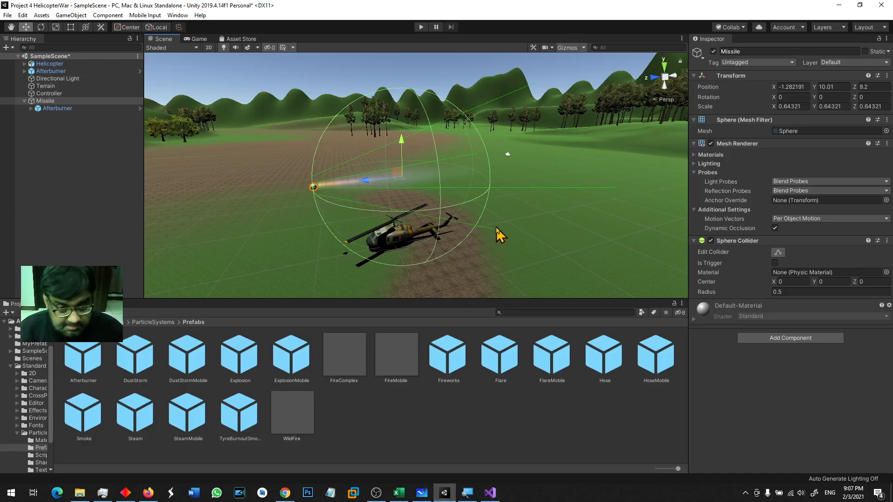
{"action": "left_click", "coordinate": [404, 248]}
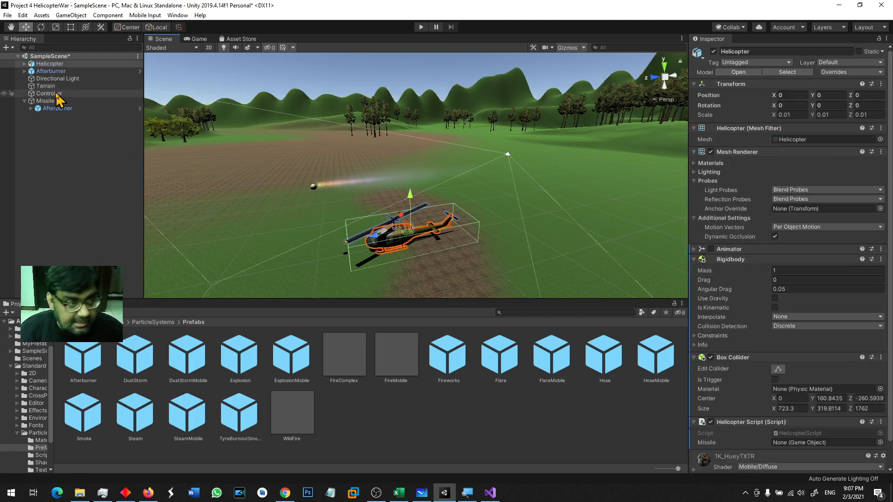
{"action": "left_click", "coordinate": [51, 64]}
{"action": "scroll", "coordinate": [763, 307], "scroll_direction": "down", "scroll_amount": 1}
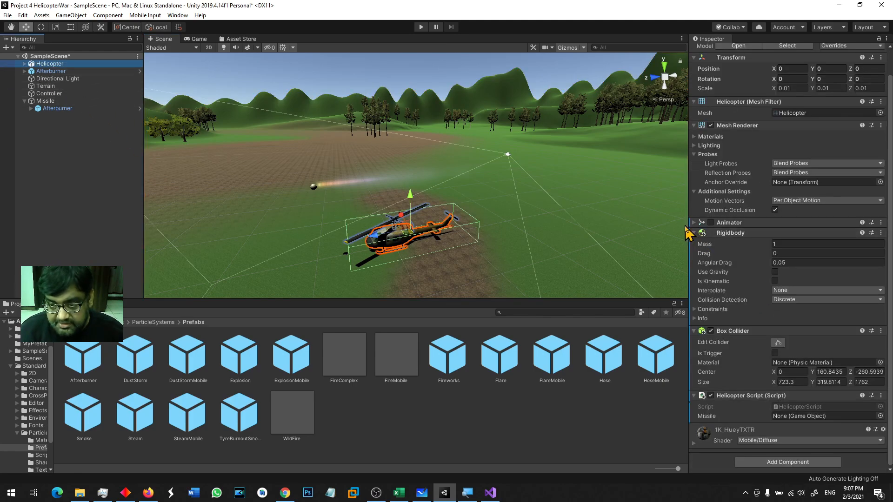
{"action": "left_click", "coordinate": [697, 233]}
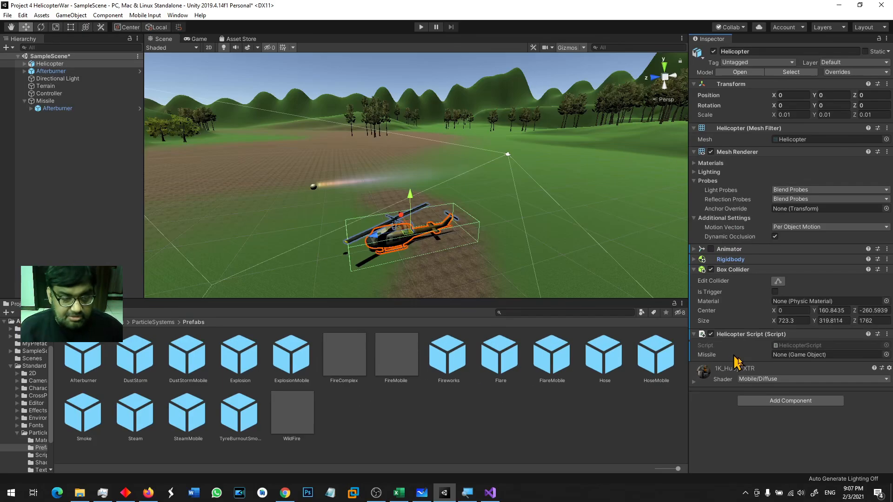
- Open the MyPrefab folder in the project's assets to view its prefabs
{"action": "left_click", "coordinate": [68, 322]}
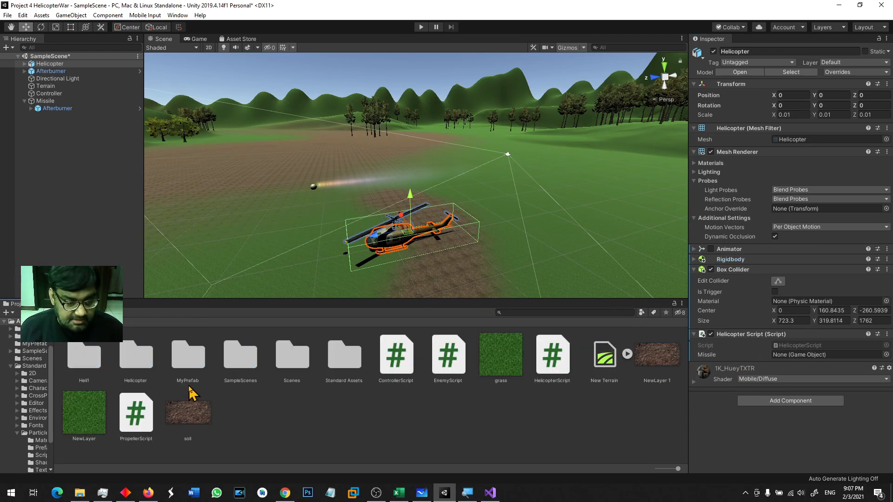
{"action": "double_click", "coordinate": [194, 366]}
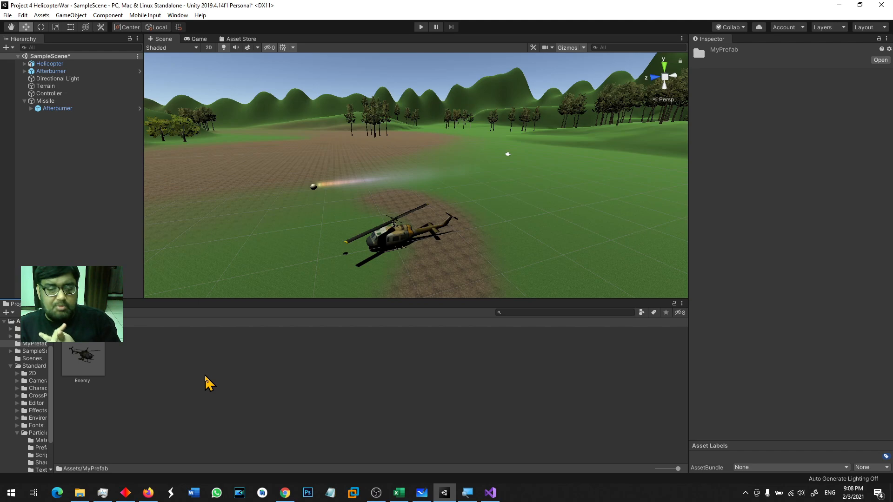
- Select the Missile in the scene and switch its Sphere Collider off and back on
{"action": "left_click", "coordinate": [314, 187]}
{"action": "scroll", "coordinate": [304, 221], "scroll_direction": "up", "scroll_amount": 6}
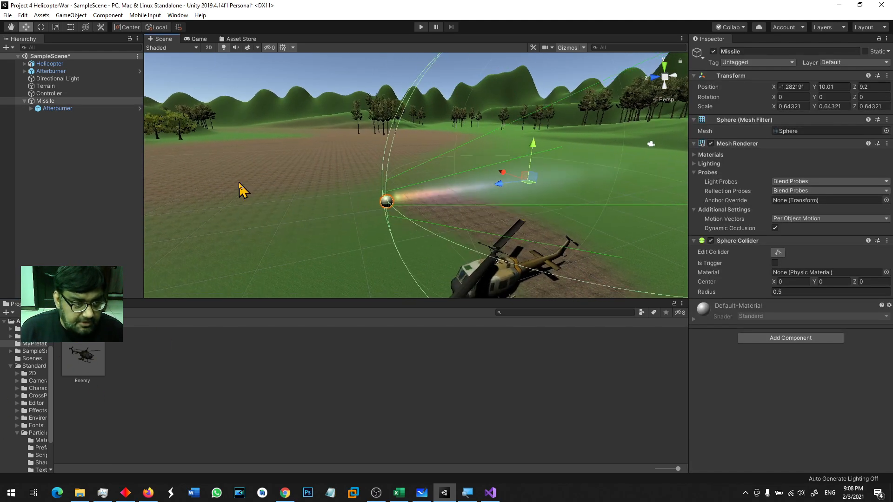
{"action": "left_click", "coordinate": [70, 102]}
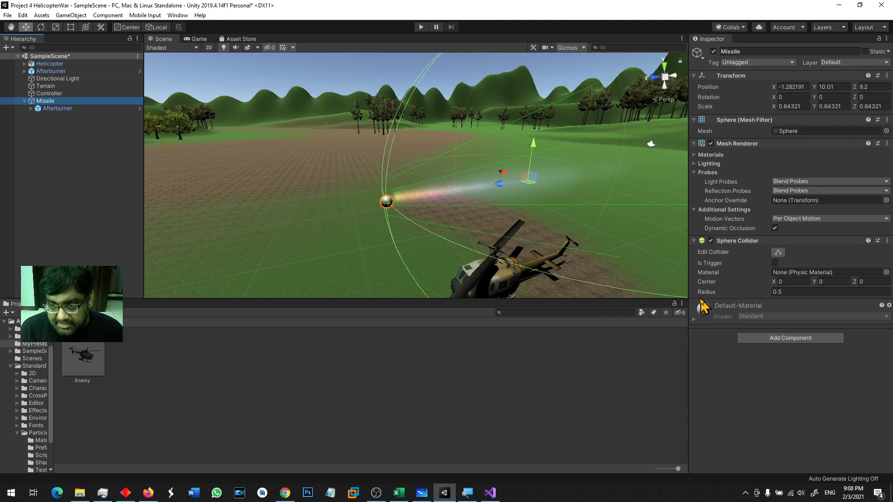
{"action": "left_click", "coordinate": [711, 242]}
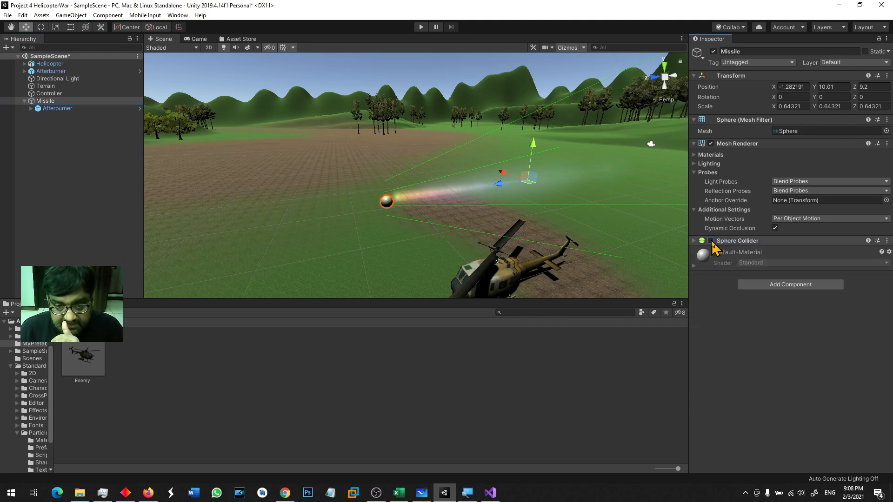
{"action": "left_click", "coordinate": [711, 241]}
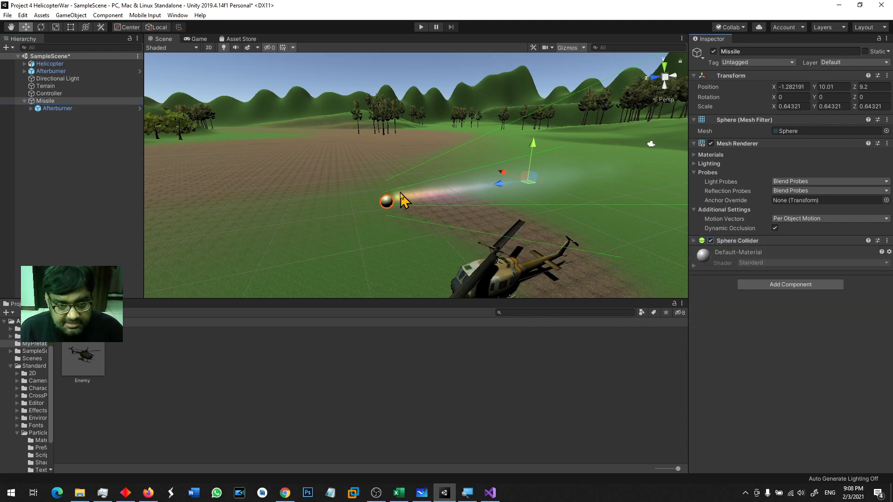
- View the missile and its afterburner trail up close, and run the game briefly to see how it behaves
{"action": "scroll", "coordinate": [400, 193], "scroll_direction": "up", "scroll_amount": 5}
{"action": "middle_click_drag", "start_coordinate": [412, 195], "coordinate": [483, 124]}
{"action": "scroll", "coordinate": [484, 151], "scroll_direction": "down", "scroll_amount": 3}
{"action": "left_click_drag", "start_coordinate": [494, 167], "coordinate": [481, 209], "text": "alt"}
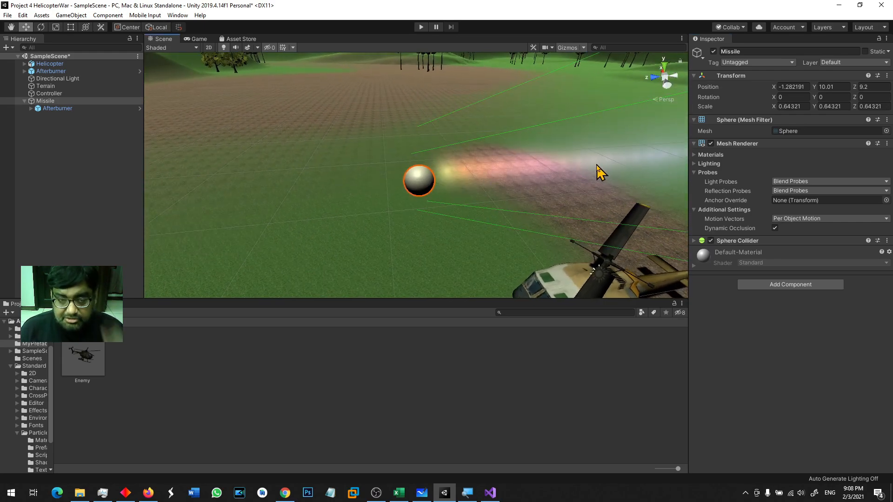
{"action": "left_click", "coordinate": [421, 27]}
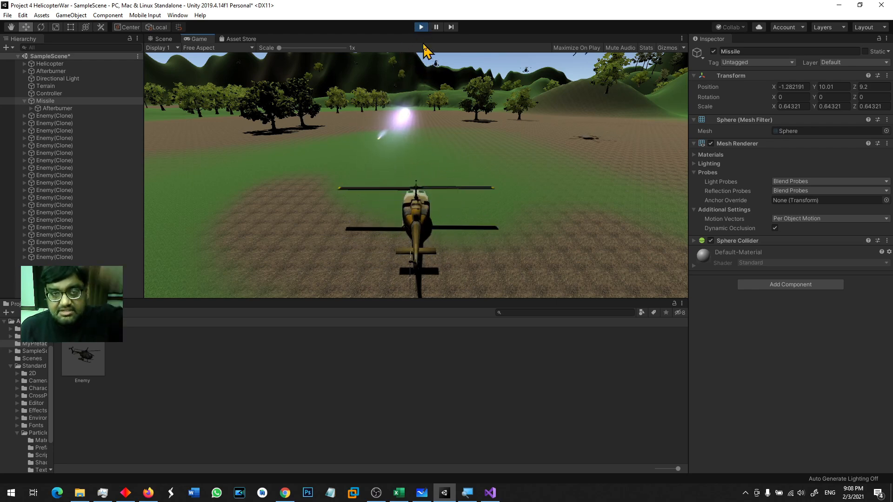
{"action": "left_click", "coordinate": [421, 27]}
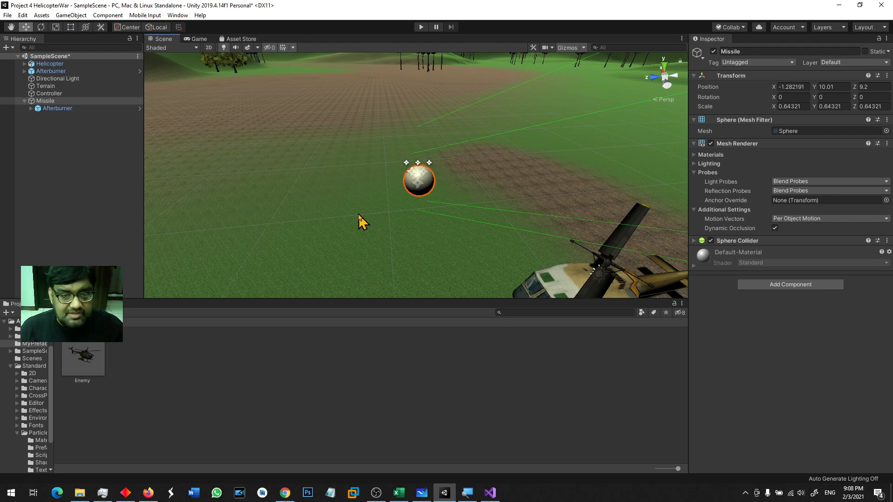
- Add a new script component named MissileScript to the Missile
{"action": "left_click", "coordinate": [390, 209]}
{"action": "left_click", "coordinate": [427, 191]}
{"action": "left_click", "coordinate": [791, 284]}
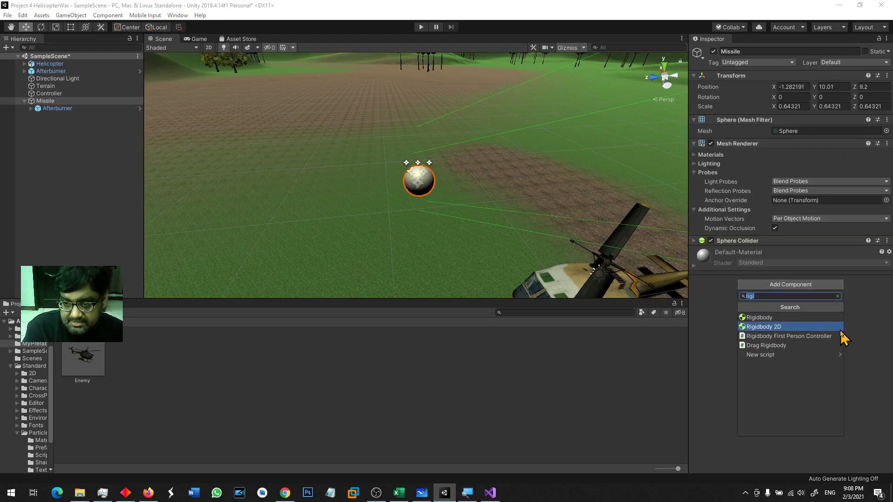
{"action": "type", "text": "New"}
{"action": "left_click", "coordinate": [818, 318]}
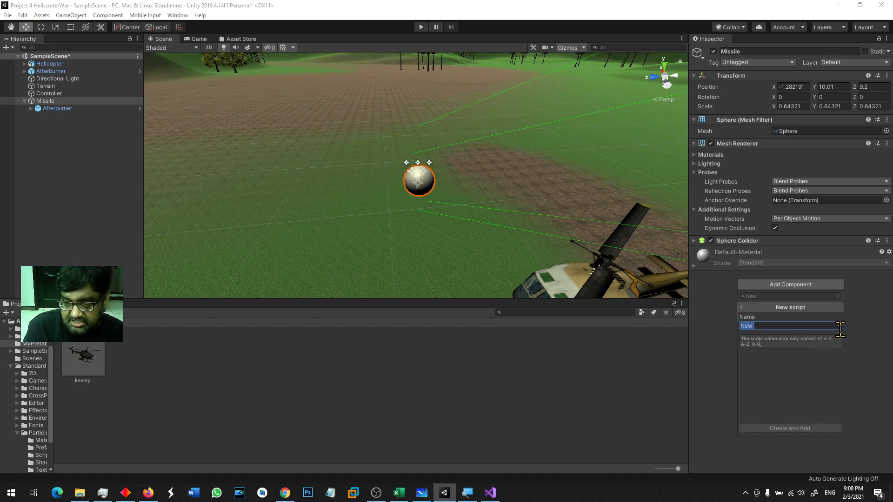
{"action": "type", "text": "MissileScript"}
{"action": "key", "text": "Return"}
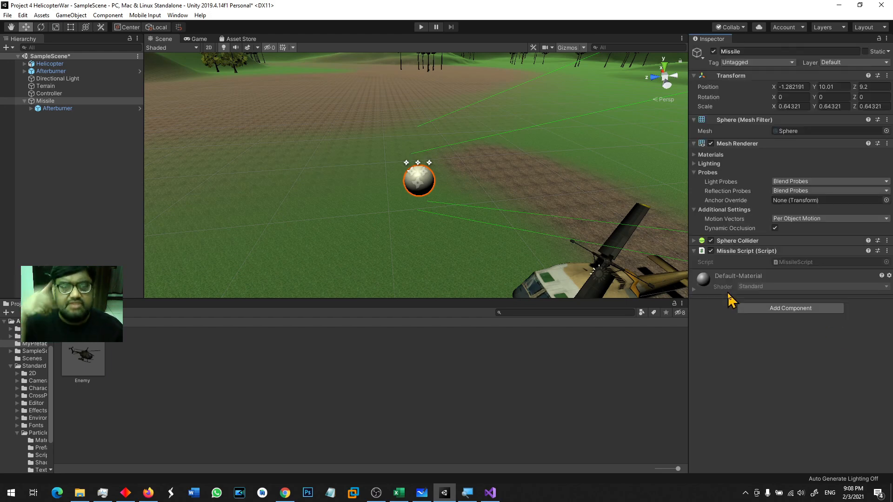
- Open MissileScript for editing, add transform.Translate(0, 0, 1f); to its Update method and save the script
{"action": "double_click", "coordinate": [786, 263]}
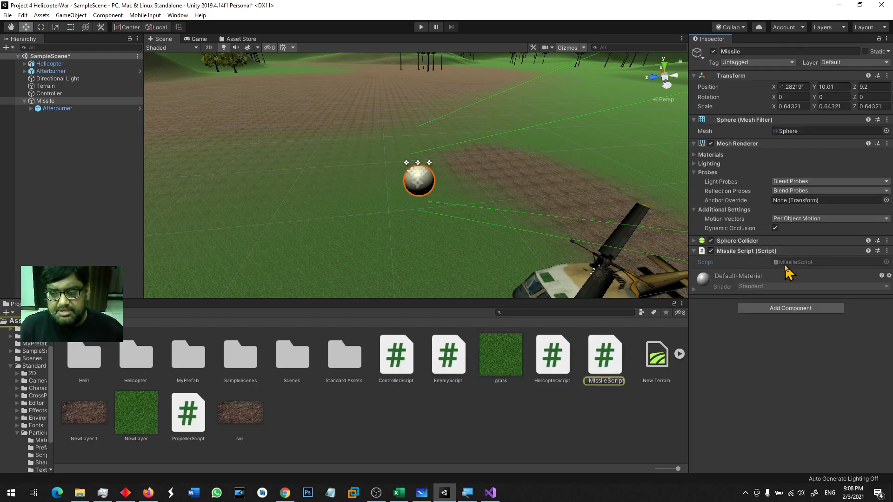
{"action": "left_click", "coordinate": [156, 323]}
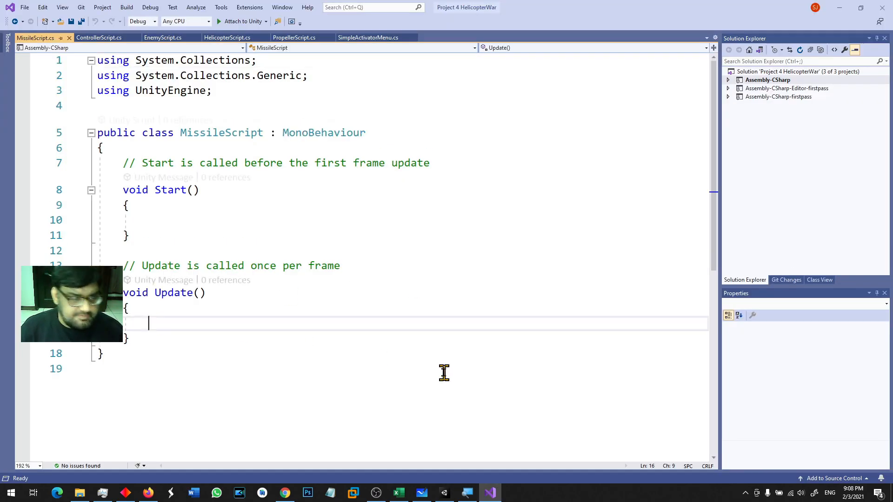
{"action": "type", "text": "transform.Trans"}
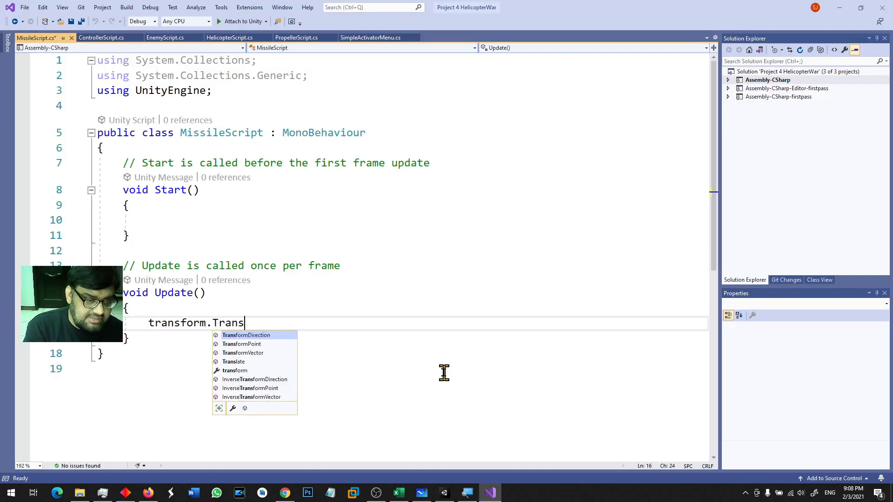
{"action": "type", "text": "late(0, 0, 1f);"}
{"action": "key", "text": "ctrl+s"}
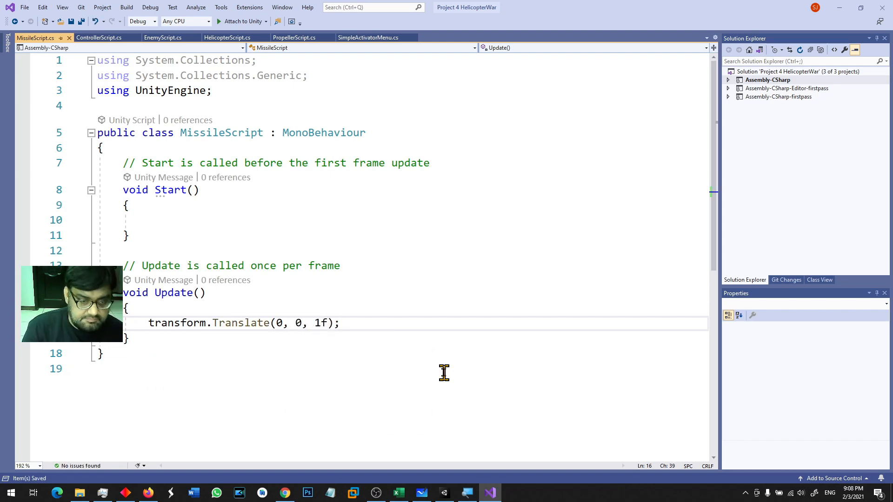
- Return to Unity and delete the standalone Afterburner object that is not a child of the Missile
{"action": "key", "text": "alt+Tab"}
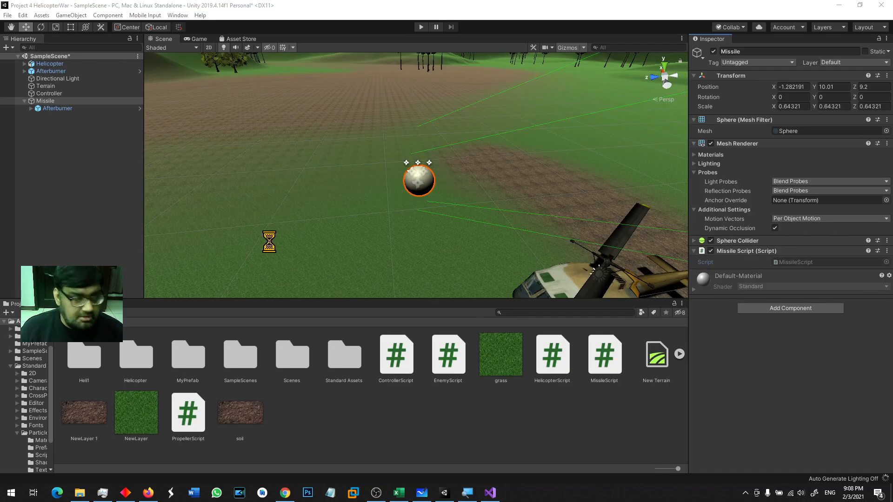
{"action": "left_click", "coordinate": [63, 71]}
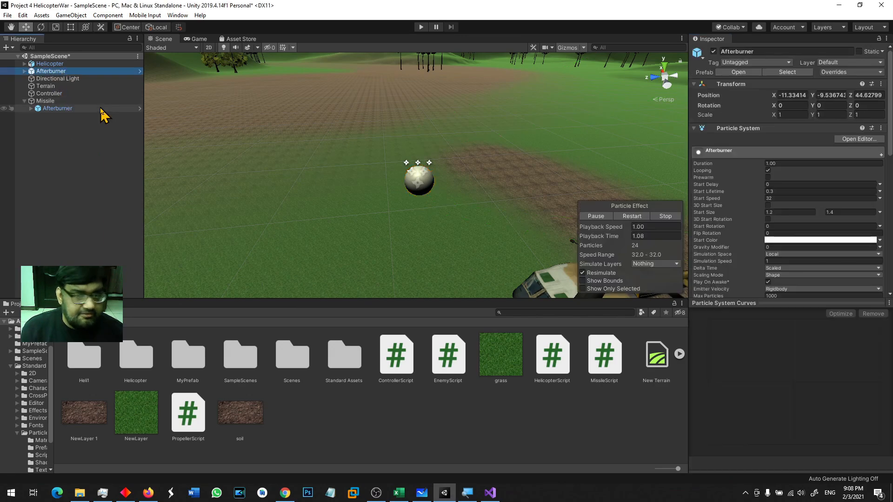
{"action": "key", "text": "Delete"}
- Frame and select the Missile, and run the game briefly to test its forward movement
{"action": "double_click", "coordinate": [90, 94]}
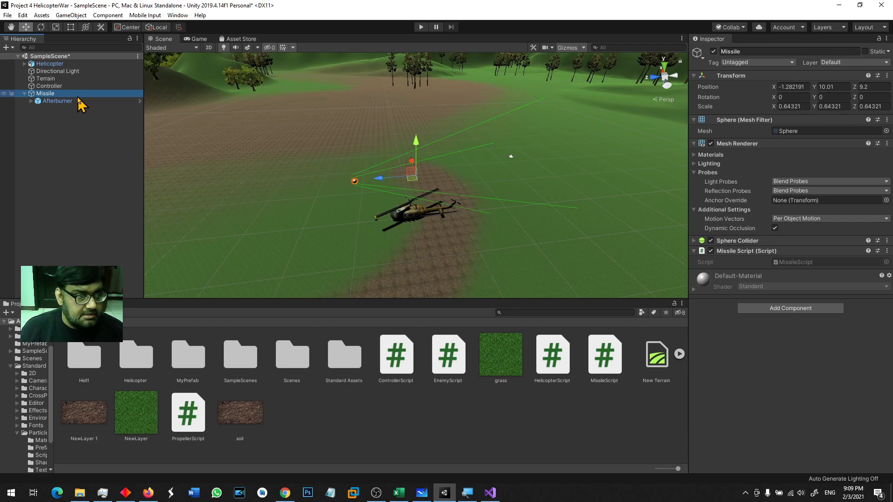
{"action": "left_click", "coordinate": [83, 101]}
{"action": "left_click", "coordinate": [134, 95]}
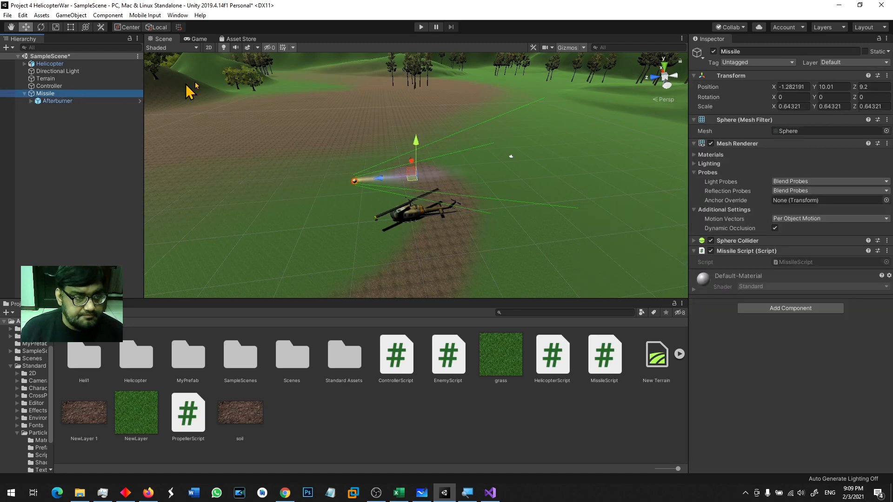
{"action": "left_click", "coordinate": [421, 27]}
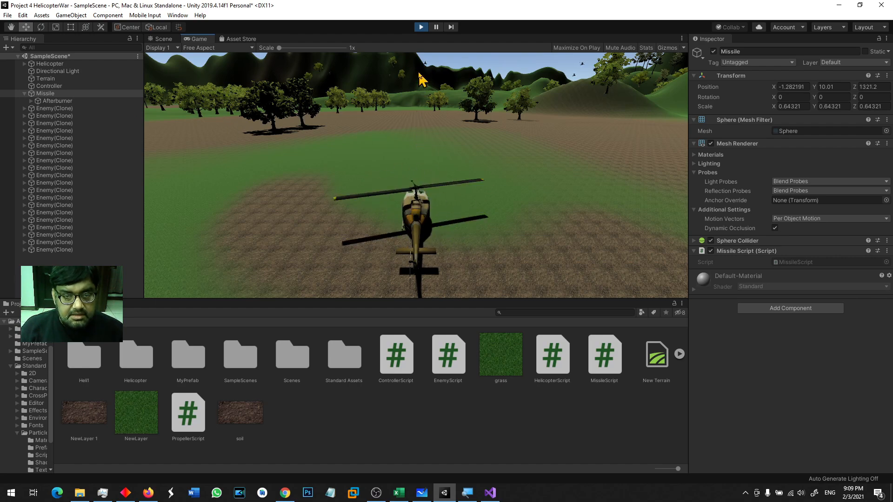
{"action": "left_click", "coordinate": [421, 27]}
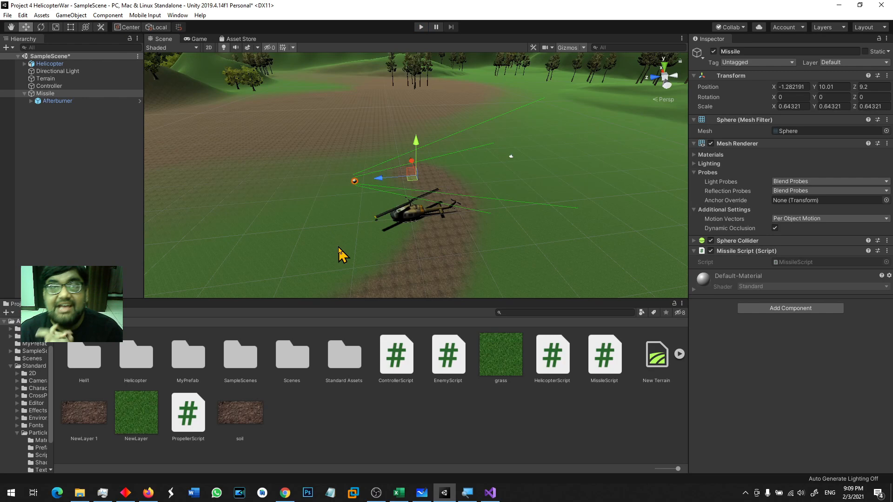
- Open the MyPrefab folder and save the Missile with its Afterburner child there as a prefab
{"action": "double_click", "coordinate": [193, 354]}
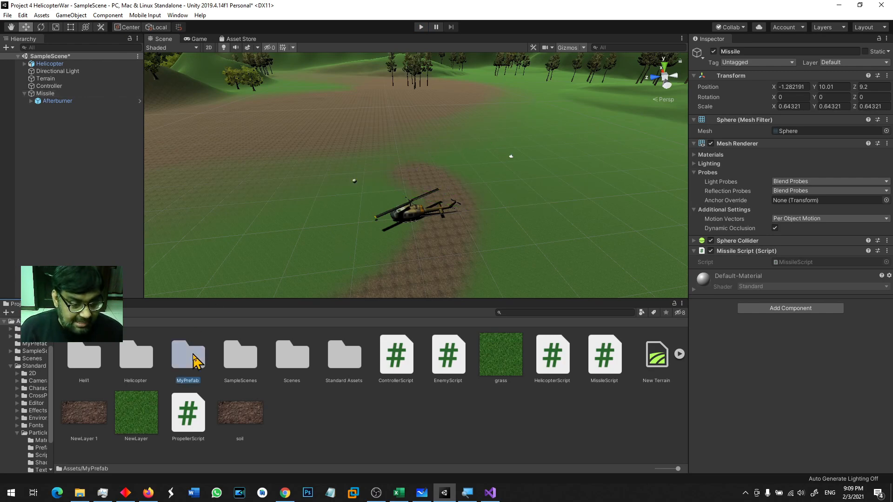
{"action": "left_click", "coordinate": [354, 182]}
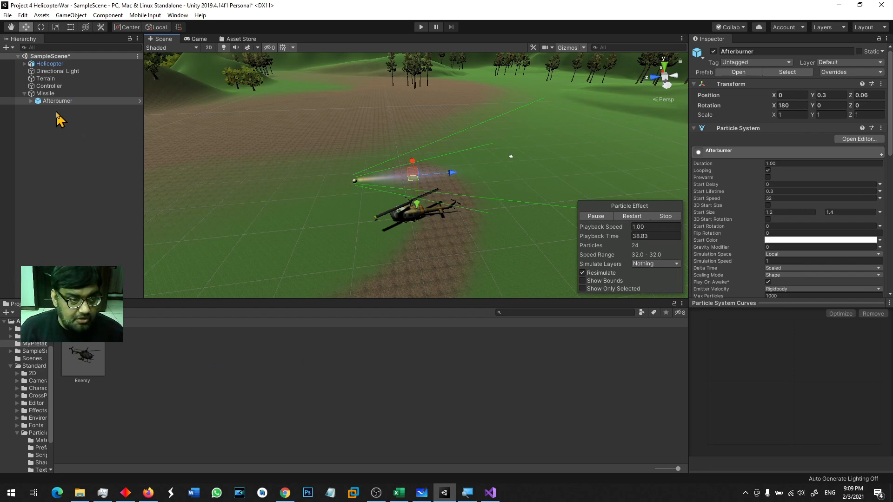
{"action": "left_click_drag", "start_coordinate": [56, 100], "coordinate": [172, 362]}
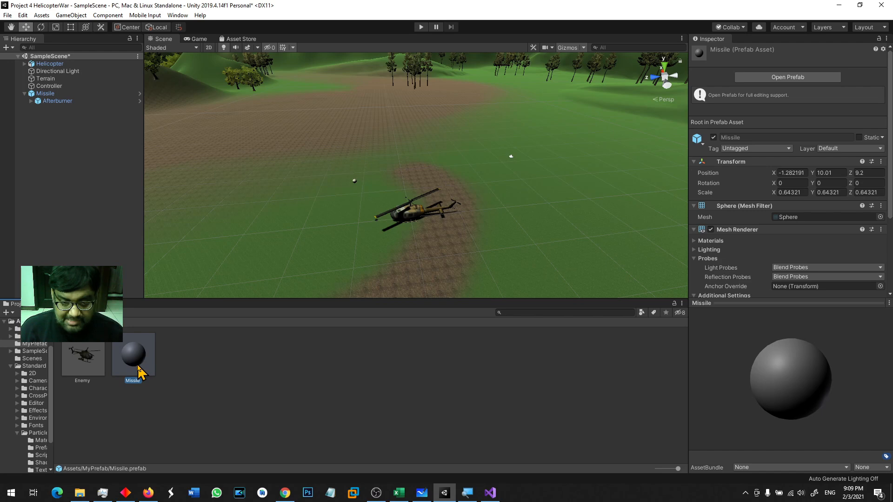
{"action": "left_click", "coordinate": [287, 372]}
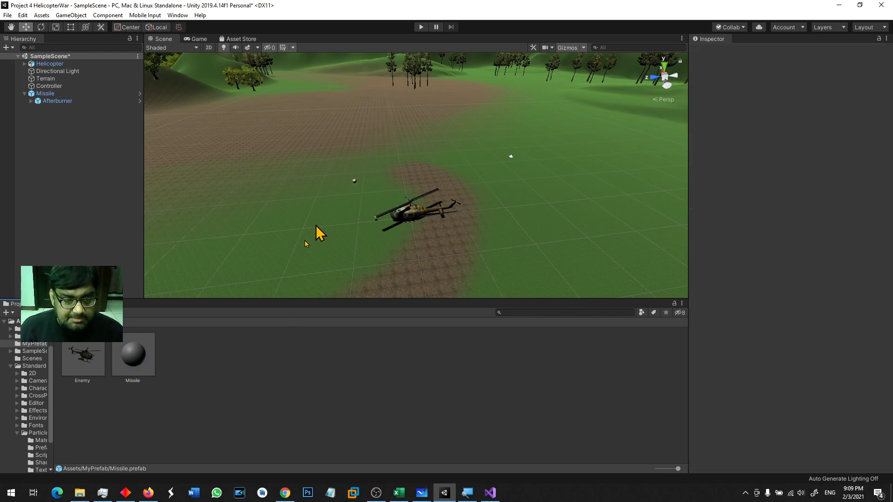
- Place three trial copies of the Missile prefab in the scene and undo the placements
{"action": "left_click_drag", "start_coordinate": [141, 355], "coordinate": [317, 131]}
{"action": "left_click_drag", "start_coordinate": [144, 337], "coordinate": [272, 177]}
{"action": "left_click_drag", "start_coordinate": [134, 358], "coordinate": [295, 256]}
{"action": "key", "text": "ctrl+z"}
{"action": "key", "text": "ctrl+z"}
{"action": "key", "text": "ctrl+z"}
{"action": "key", "text": "ctrl+z"}
{"action": "key", "text": "ctrl+z"}
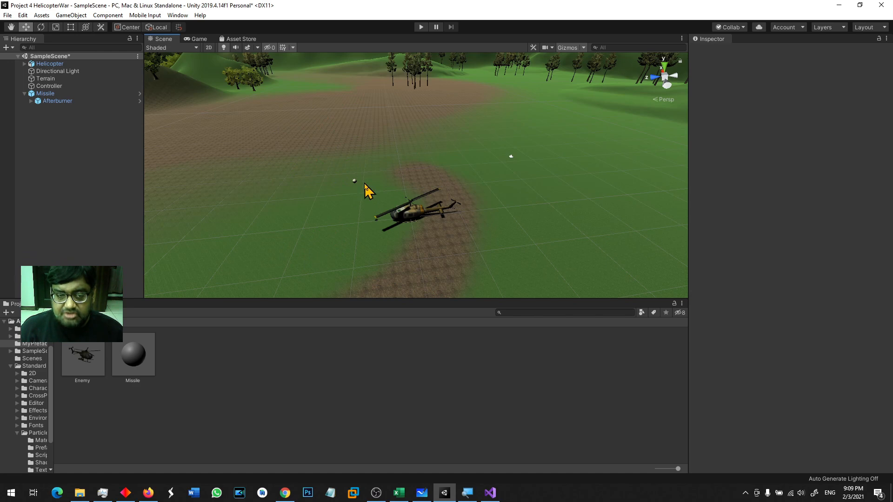
- Delete the original Missile together with its Afterburner child from the scene, keeping only the prefab
{"action": "left_click", "coordinate": [362, 198]}
{"action": "left_click", "coordinate": [355, 183]}
{"action": "key", "text": "f"}
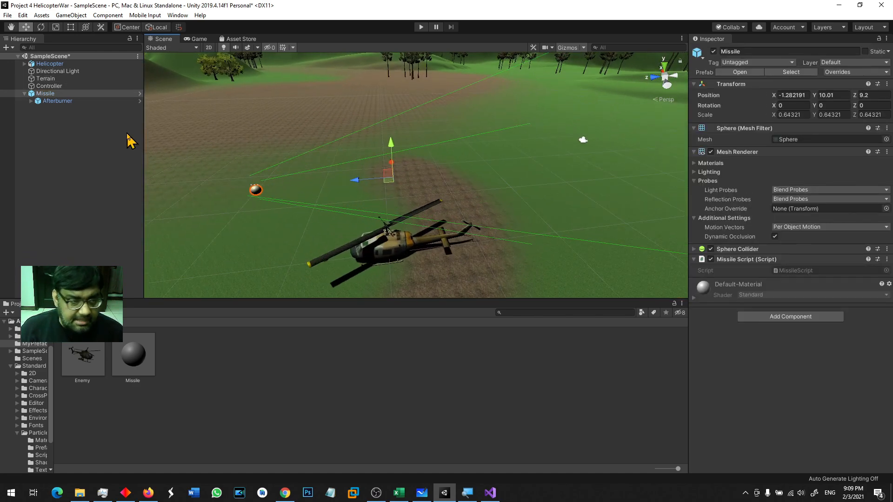
{"action": "left_click", "coordinate": [56, 101]}
{"action": "left_click", "coordinate": [53, 93]}
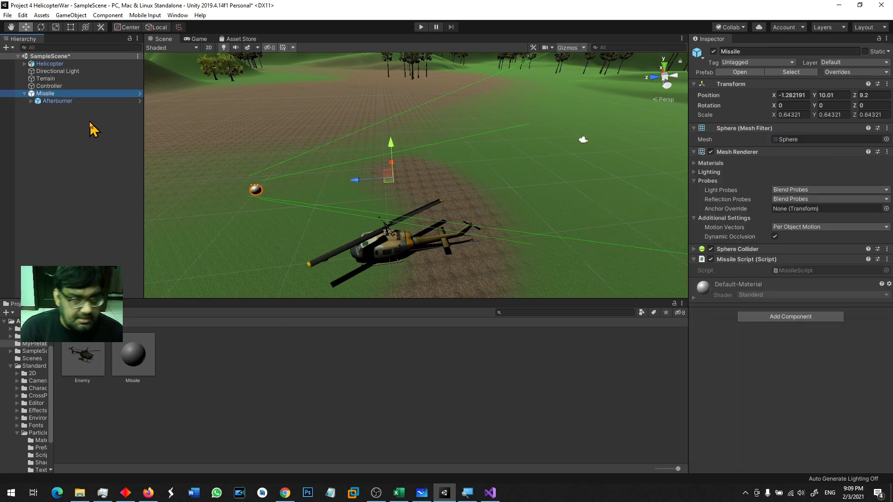
{"action": "key", "text": "Delete"}
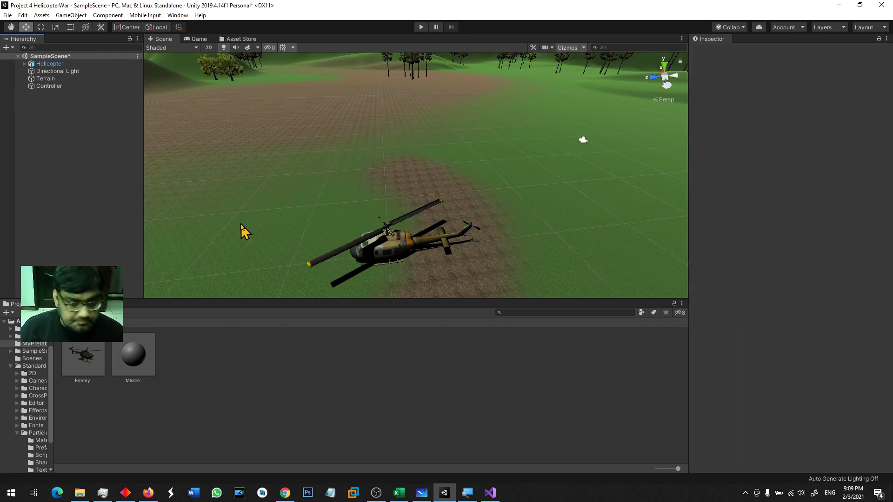
- Switch to Visual Studio and review the Space key block and the missile variable declaration in HelicopterScript.cs
{"action": "left_click", "coordinate": [490, 492]}
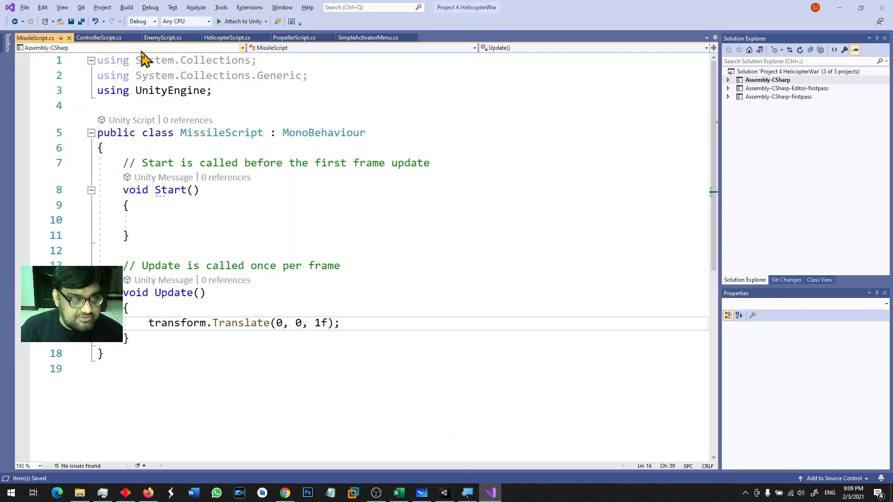
{"action": "left_click", "coordinate": [205, 37]}
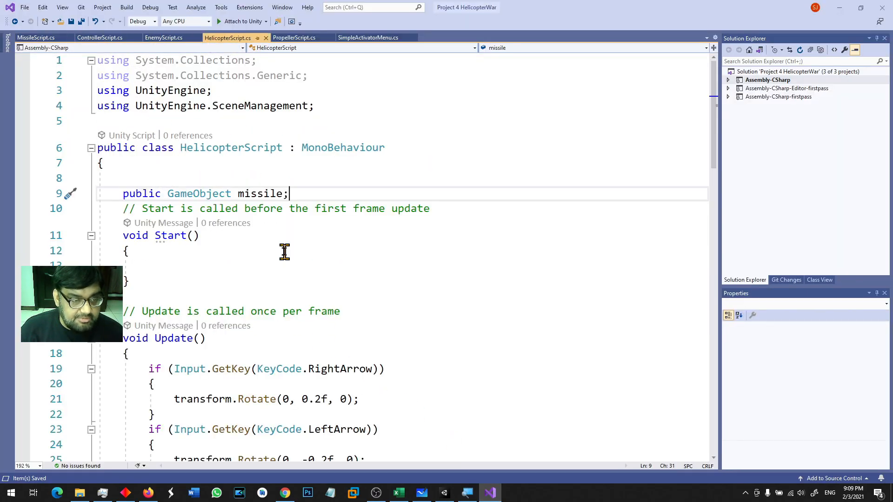
{"action": "scroll", "coordinate": [299, 319], "scroll_direction": "down", "scroll_amount": 12}
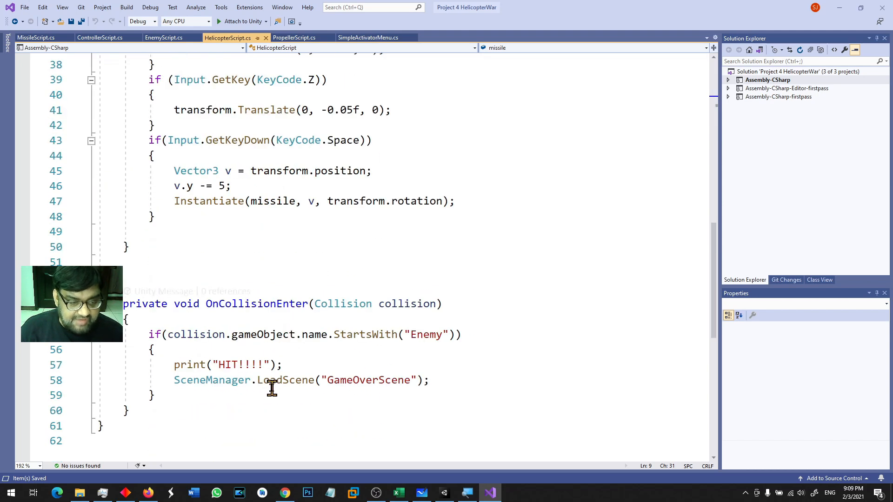
{"action": "scroll", "coordinate": [343, 412], "scroll_direction": "up", "scroll_amount": 3}
{"action": "left_click_drag", "start_coordinate": [144, 279], "coordinate": [293, 355]}
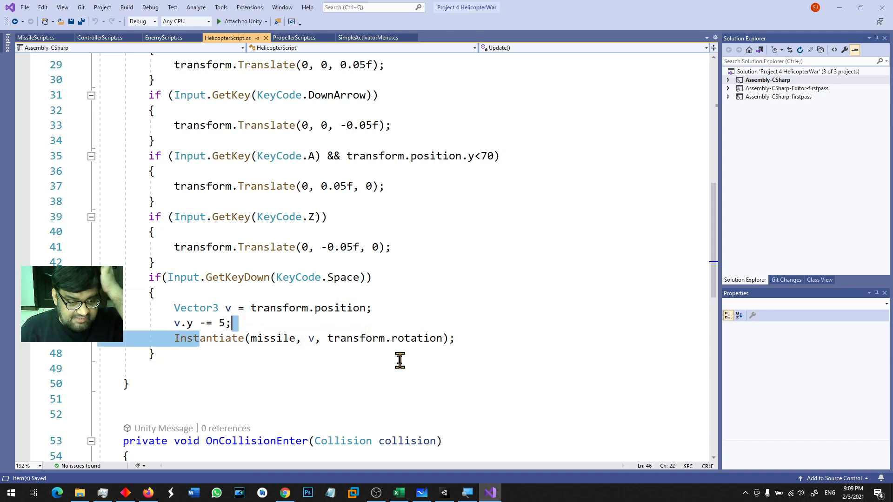
{"action": "double_click", "coordinate": [273, 339]}
{"action": "scroll", "coordinate": [387, 388], "scroll_direction": "up", "scroll_amount": 2}
{"action": "scroll", "coordinate": [388, 387], "scroll_direction": "up", "scroll_amount": 7}
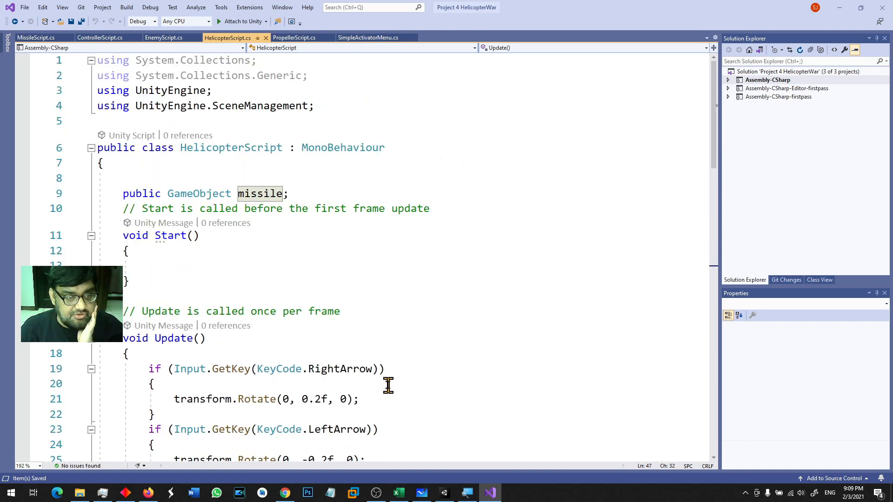
- Switch to Unity and assign the Missile prefab to the Missile field of the Helicopter's script component
{"action": "double_click", "coordinate": [257, 197]}
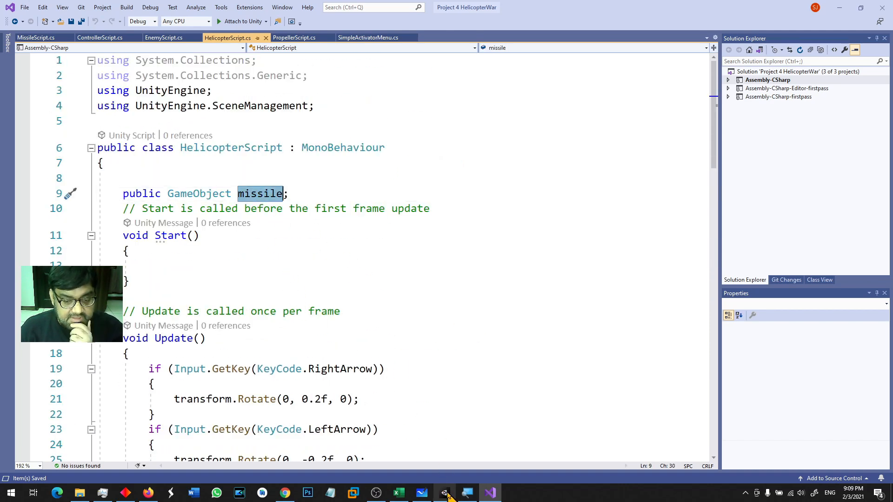
{"action": "left_click", "coordinate": [445, 493]}
{"action": "left_click", "coordinate": [396, 249]}
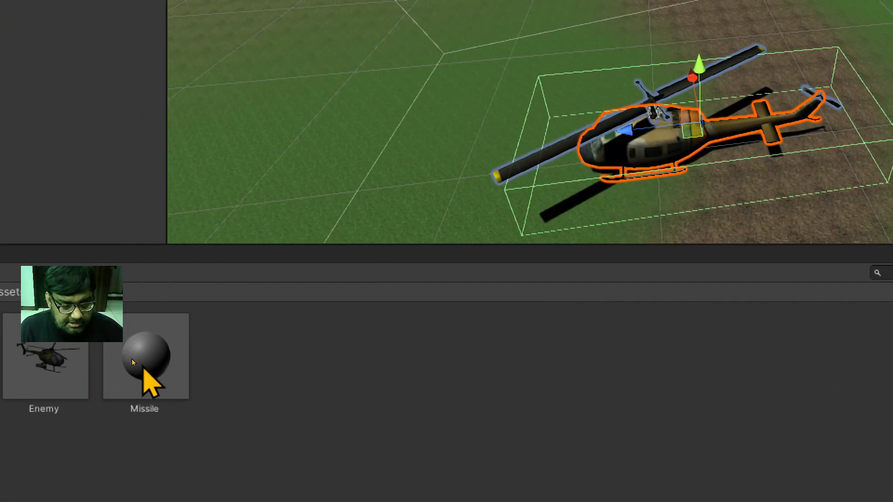
{"action": "left_click_drag", "start_coordinate": [132, 362], "coordinate": [892, 335]}
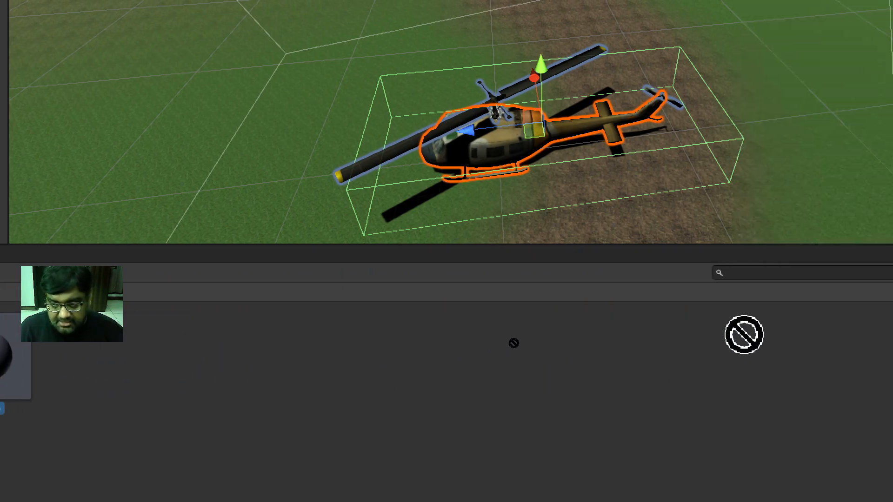
{"action": "left_click_drag", "start_coordinate": [744, 335], "coordinate": [745, 359]}
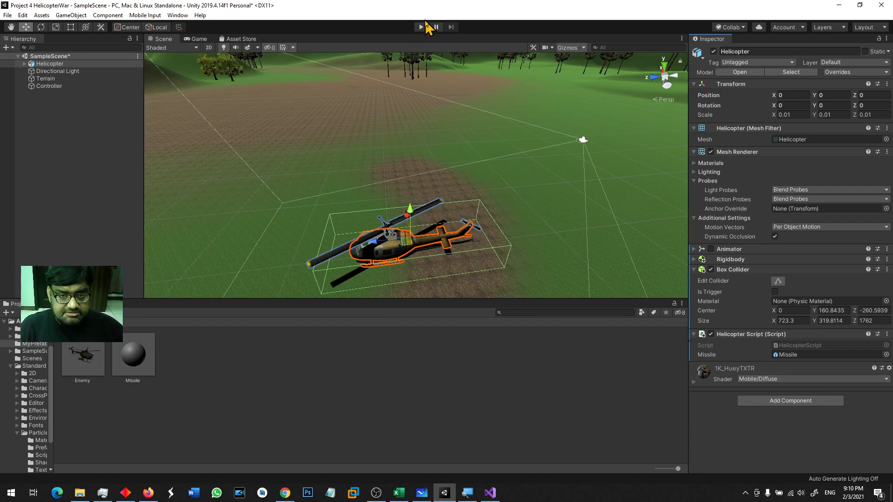
- Play-test the game twice, firing missiles while pitching the helicopter's nose upward, and stop play mode
{"action": "key", "text": "ctrl+p"}
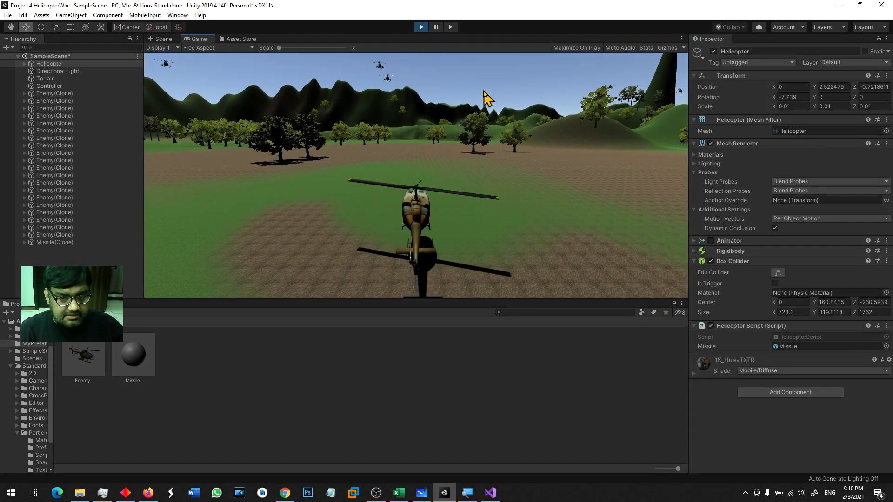
{"action": "left_click", "coordinate": [421, 27]}
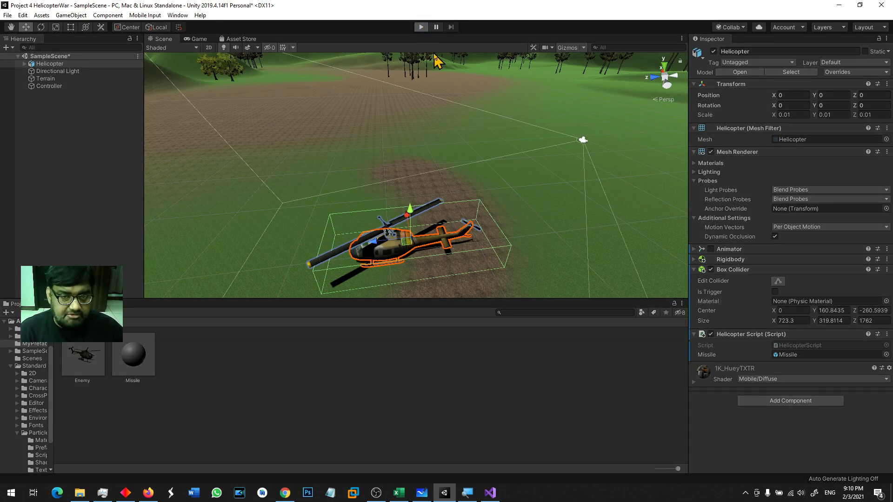
{"action": "key", "text": "ctrl+p"}
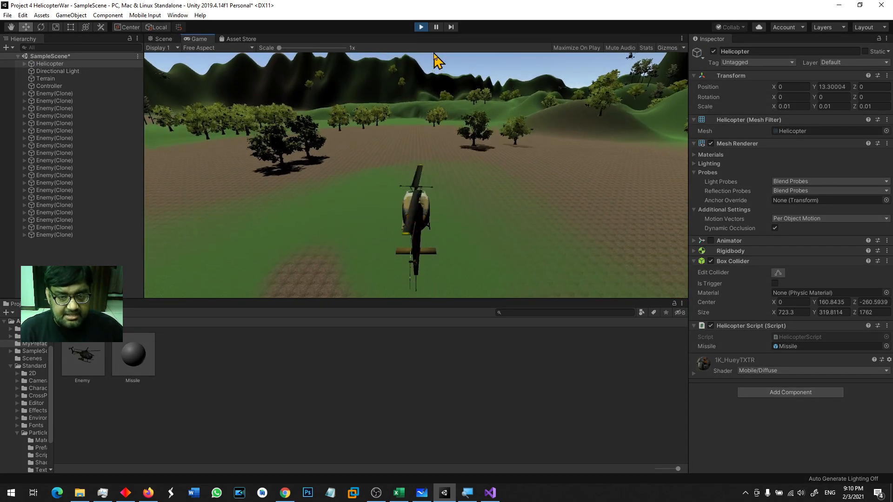
{"action": "key", "text": "Up"}
{"action": "key", "text": "space"}
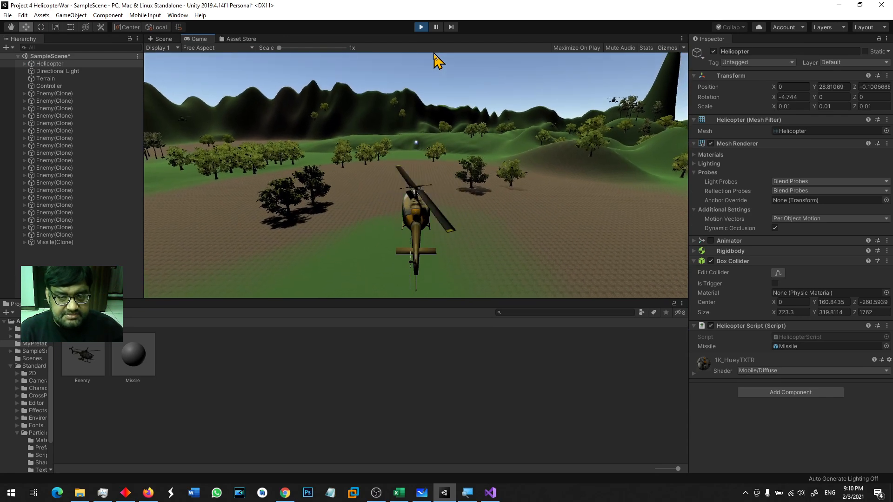
{"action": "key", "text": "Up"}
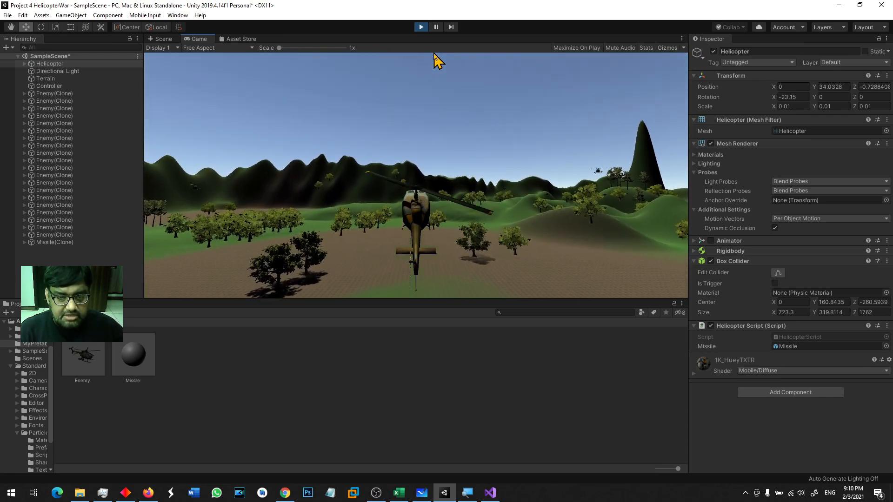
{"action": "key", "text": "Up"}
{"action": "key", "text": "space"}
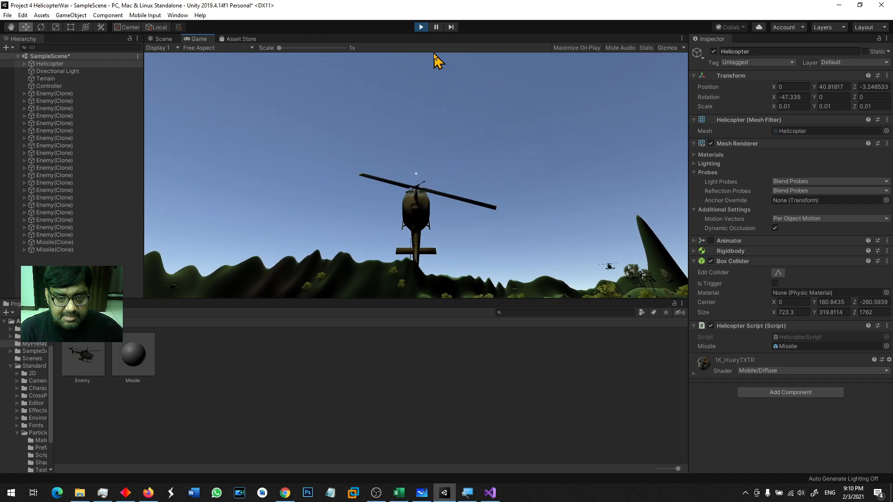
{"action": "key", "text": "Up"}
{"action": "key", "text": "space"}
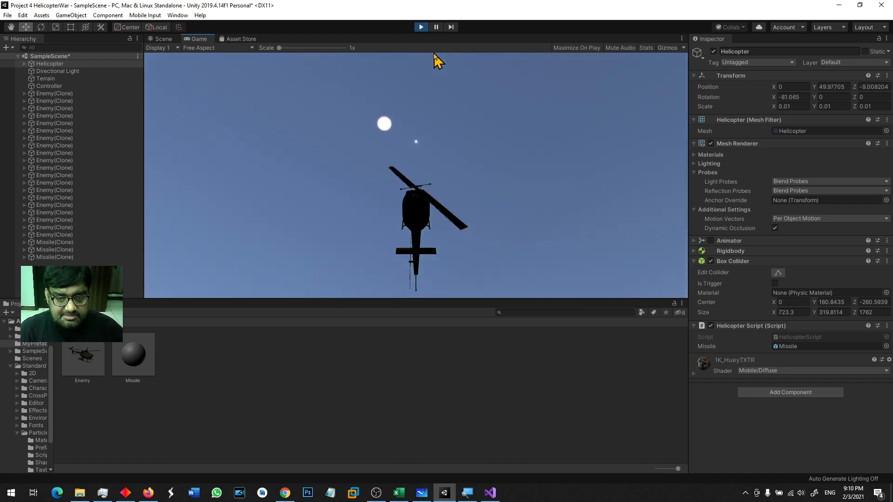
{"action": "key", "text": "Up"}
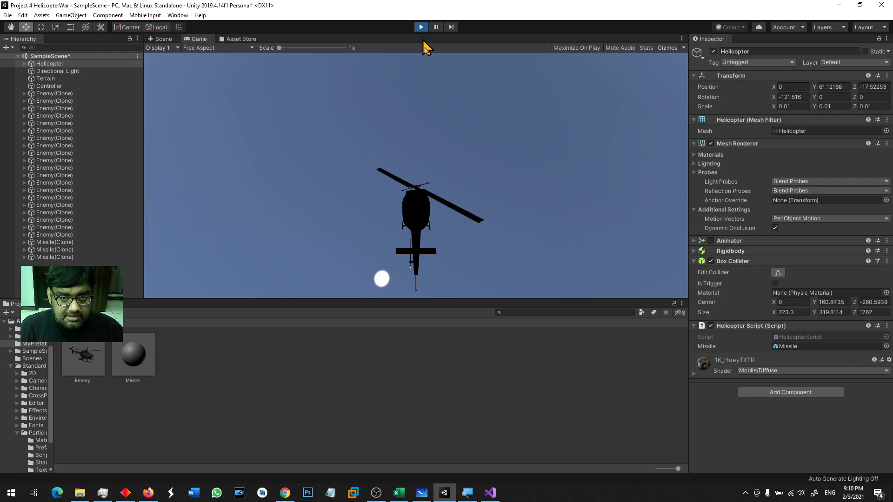
{"action": "left_click", "coordinate": [421, 27]}
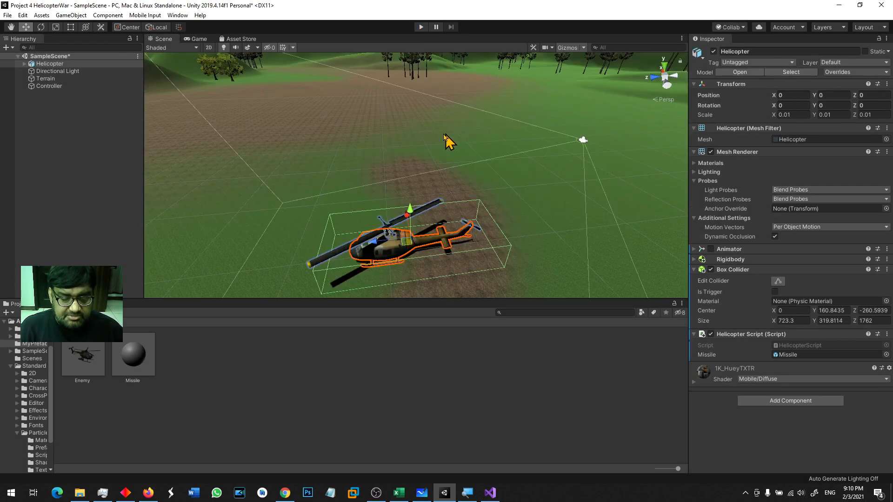
- Switch to Visual Studio and set the missile's vertical spawn offset in the Space key block to v.y -= 10
{"action": "left_click", "coordinate": [398, 119]}
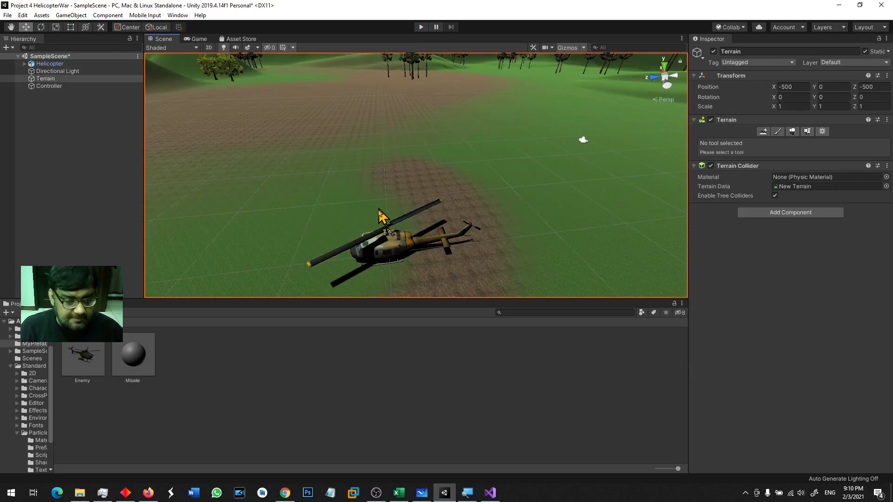
{"action": "key", "text": "alt+Tab"}
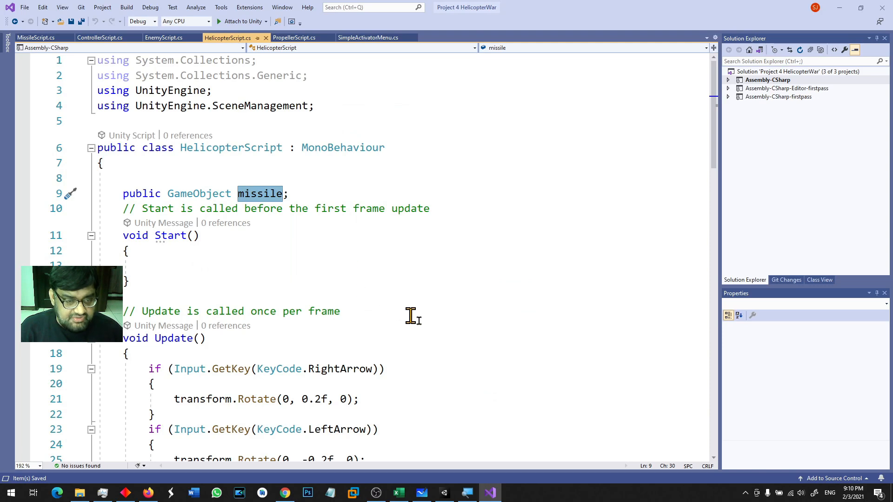
{"action": "scroll", "coordinate": [419, 318], "scroll_direction": "down", "scroll_amount": 4}
{"action": "scroll", "coordinate": [432, 314], "scroll_direction": "down", "scroll_amount": 10}
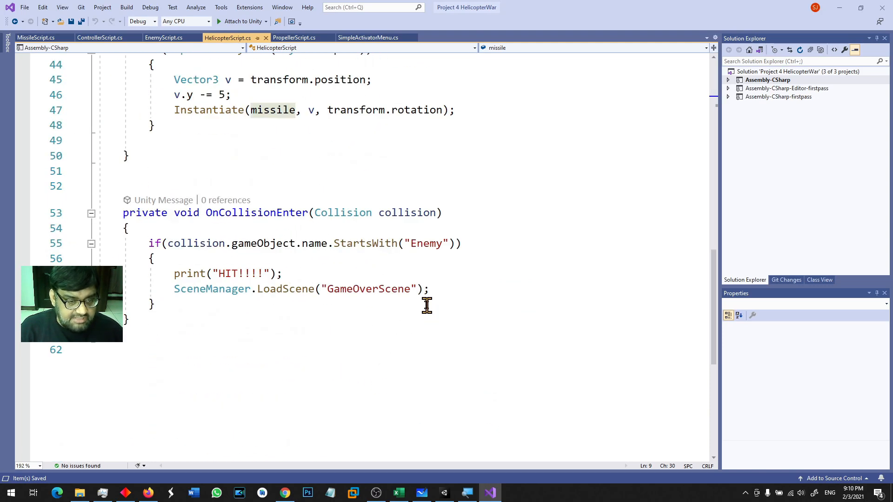
{"action": "scroll", "coordinate": [241, 198], "scroll_direction": "up", "scroll_amount": 1}
{"action": "double_click", "coordinate": [222, 140]}
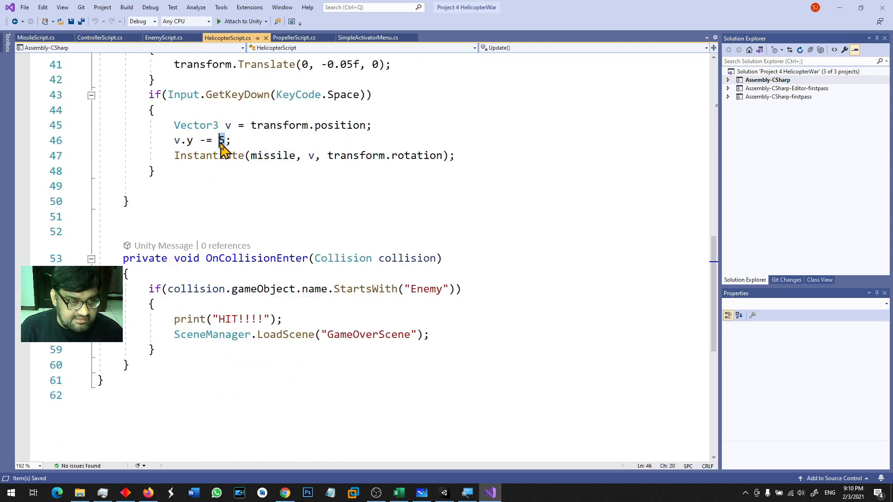
{"action": "type", "text": "10"}
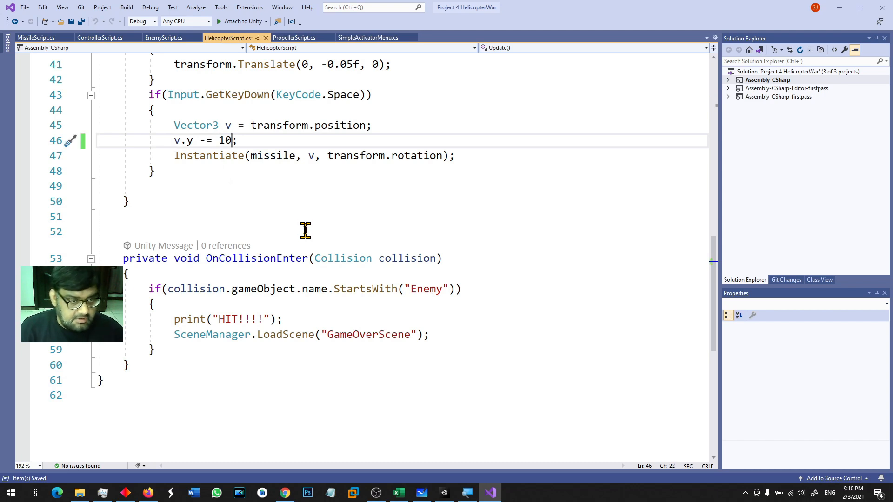
- Set the subtracted v.y spawn offset to 8
{"action": "key", "text": "shift+Left"}
{"action": "key", "text": "shift+Left"}
{"action": "type", "text": "8"}
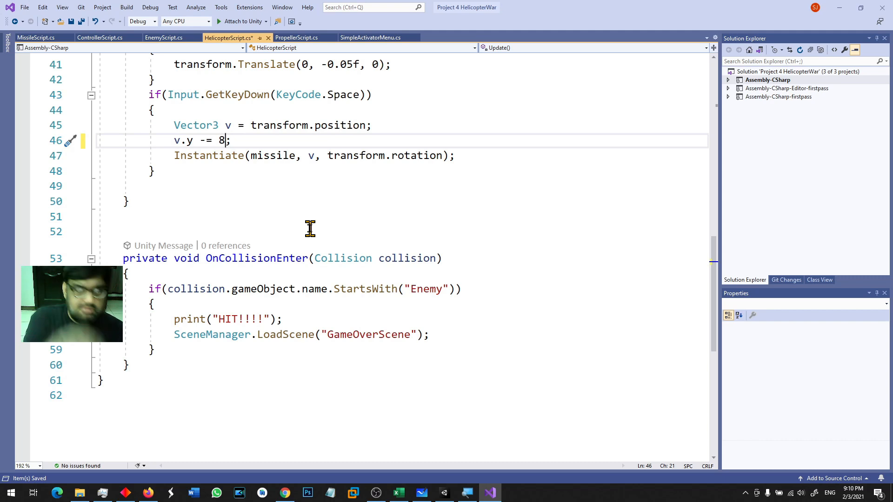
- Replace the vertical spawn offset before the Instantiate call with a forward offset, v.z += 7
{"action": "key", "text": "shift+Left"}
{"action": "key", "text": "shift+Left"}
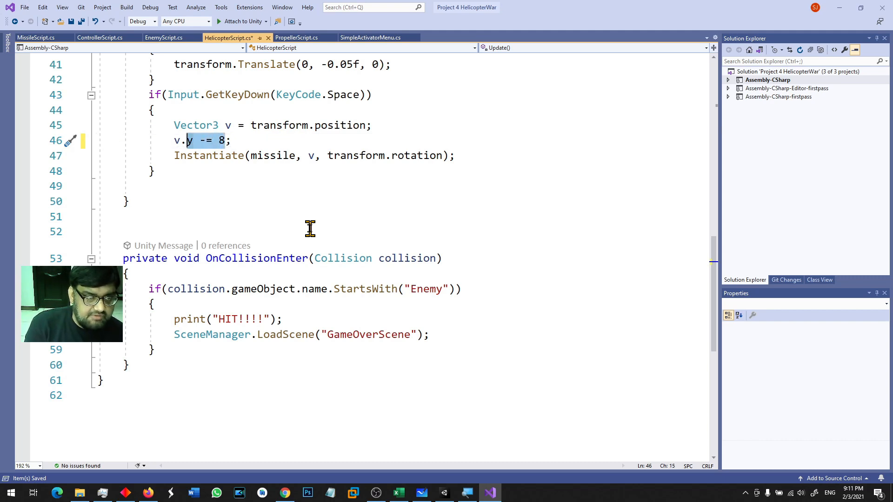
{"action": "type", "text": "z"}
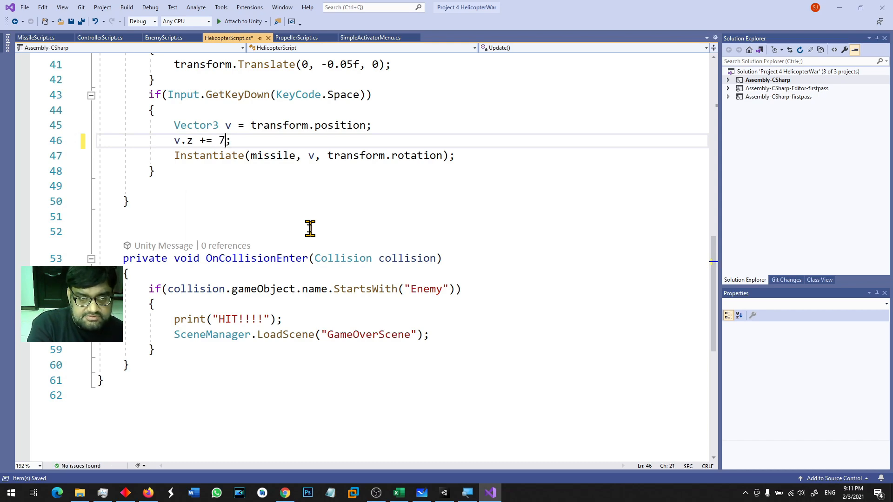
- Switch to Unity, run the game and fire missiles straight ahead to check the new spawn position
{"action": "key", "text": "alt+Tab"}
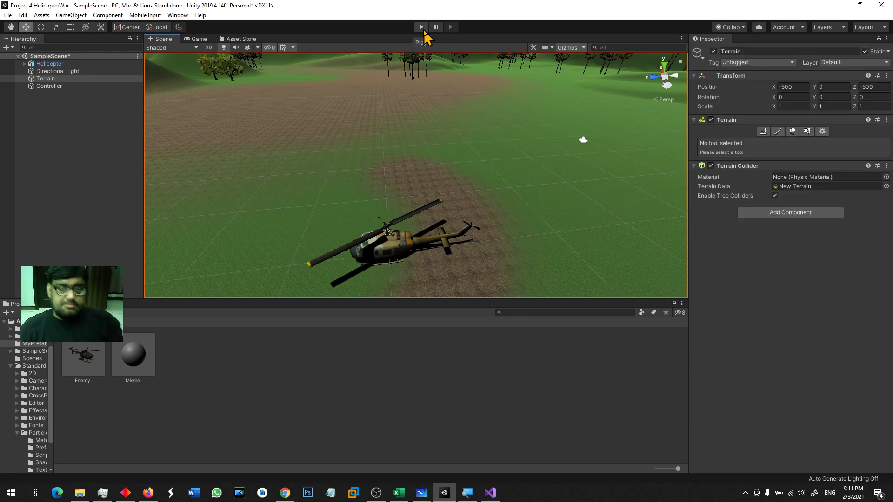
{"action": "left_click", "coordinate": [424, 26]}
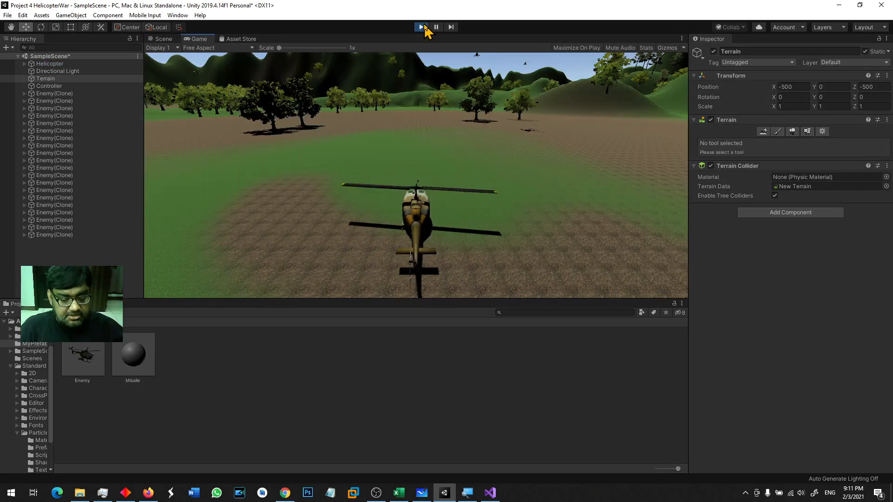
{"action": "key", "text": "space"}
{"action": "key", "text": "space"}
{"action": "key", "text": "space"}
{"action": "key", "text": "space"}
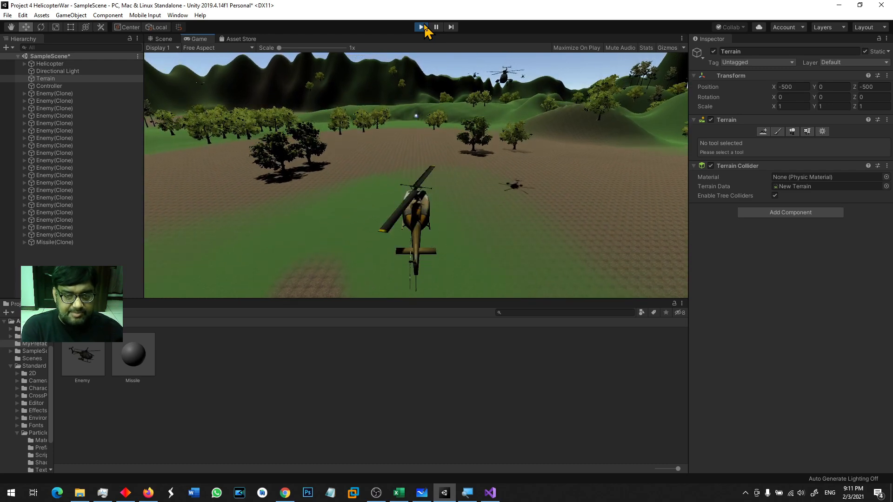
- Turn the helicopter right toward an enemy, fire a series of missiles at it, and stop play mode
{"action": "key", "text": "Right"}
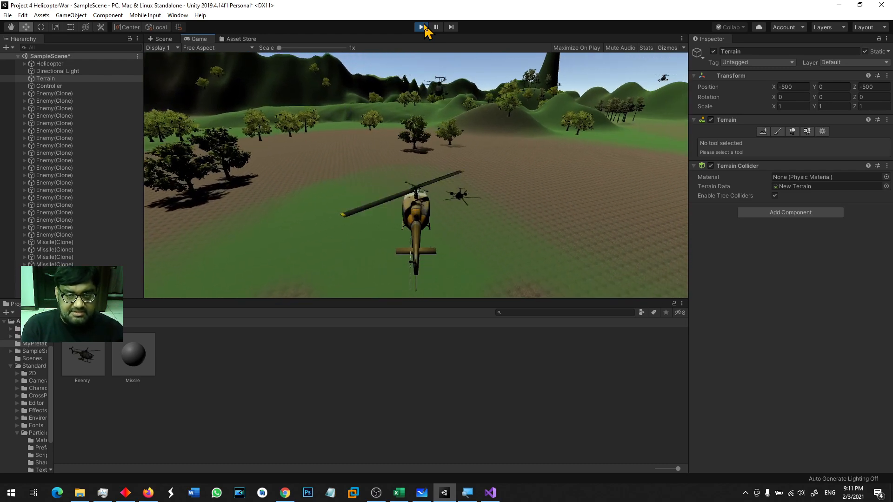
{"action": "key", "text": "Right"}
{"action": "key", "text": "space"}
{"action": "key", "text": "Right"}
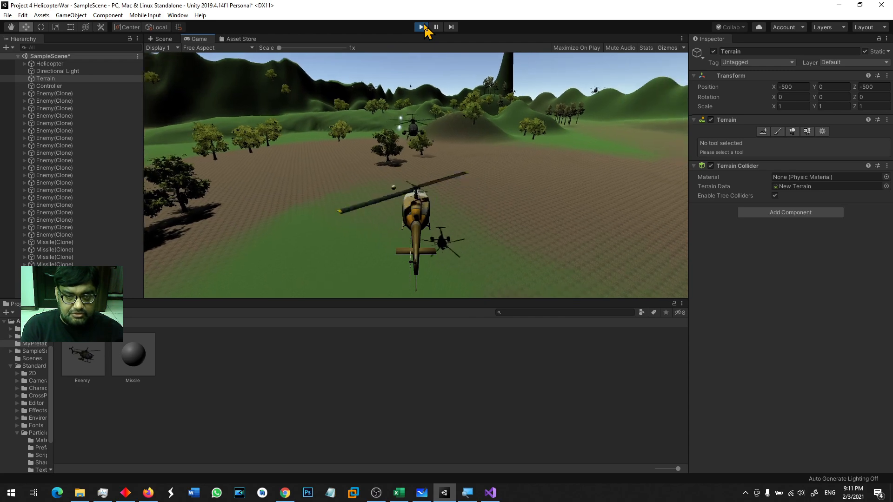
{"action": "key", "text": "space"}
{"action": "key", "text": "space"}
{"action": "key", "text": "space"}
{"action": "key", "text": "space"}
{"action": "key", "text": "Right"}
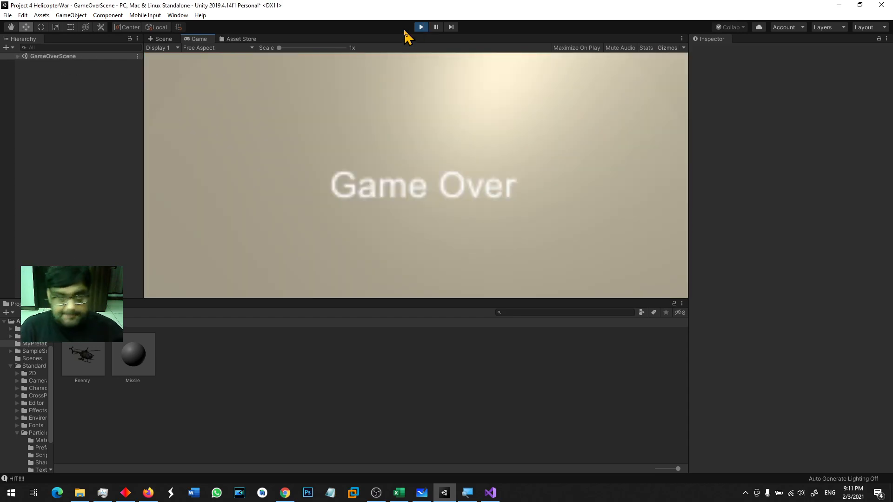
{"action": "left_click", "coordinate": [420, 27]}
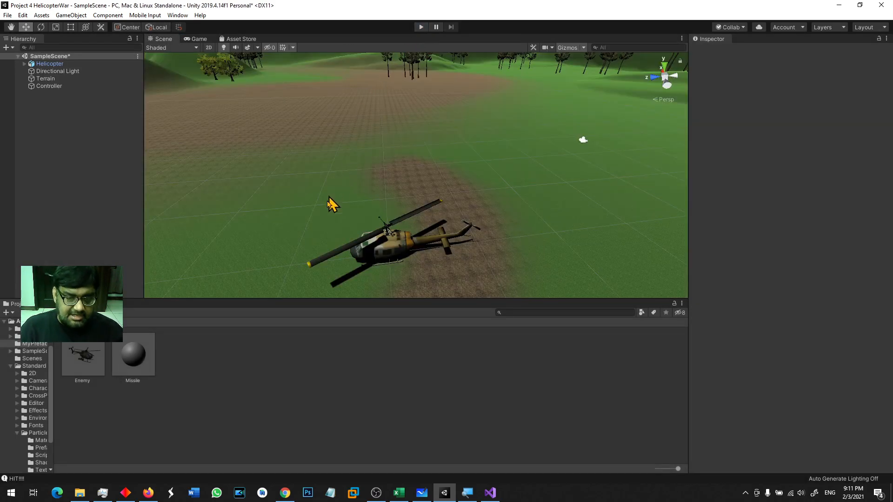
- Run the game, fire missiles straight ahead, and turn the helicopter right toward the distant enemies
{"action": "left_click", "coordinate": [420, 27]}
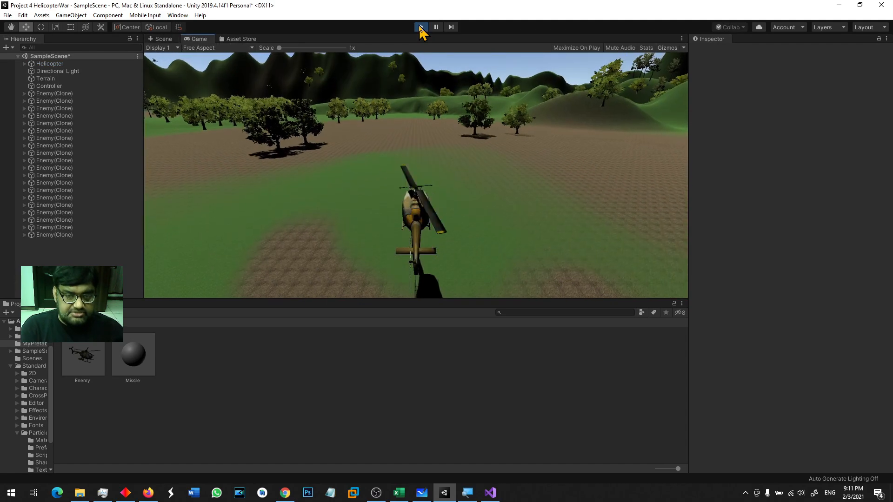
{"action": "key", "text": "space"}
{"action": "key", "text": "space"}
{"action": "key", "text": "d"}
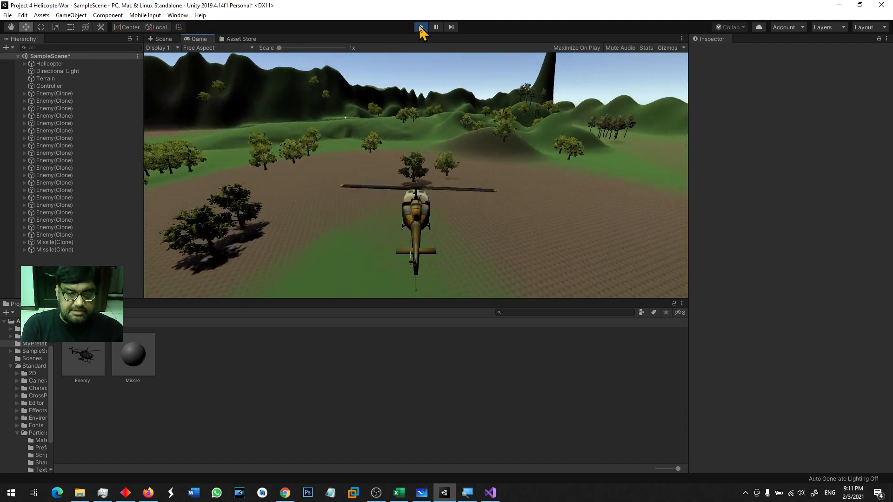
{"action": "key", "text": "d"}
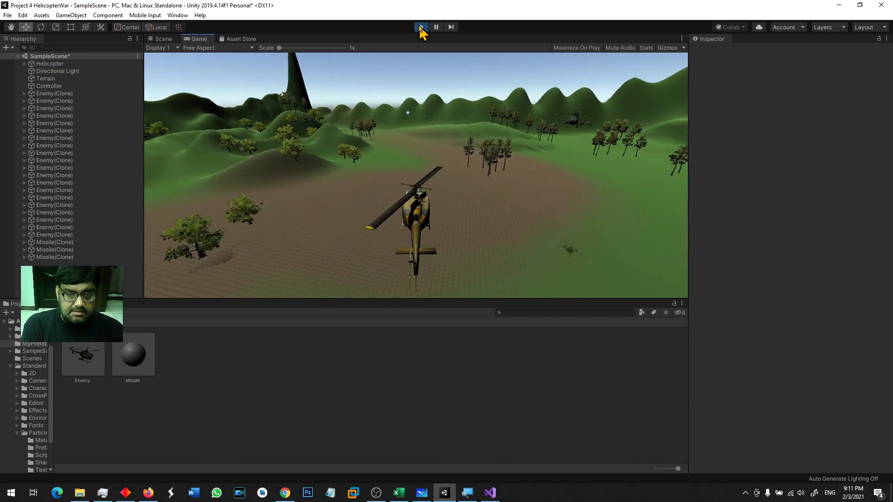
{"action": "key", "text": "d"}
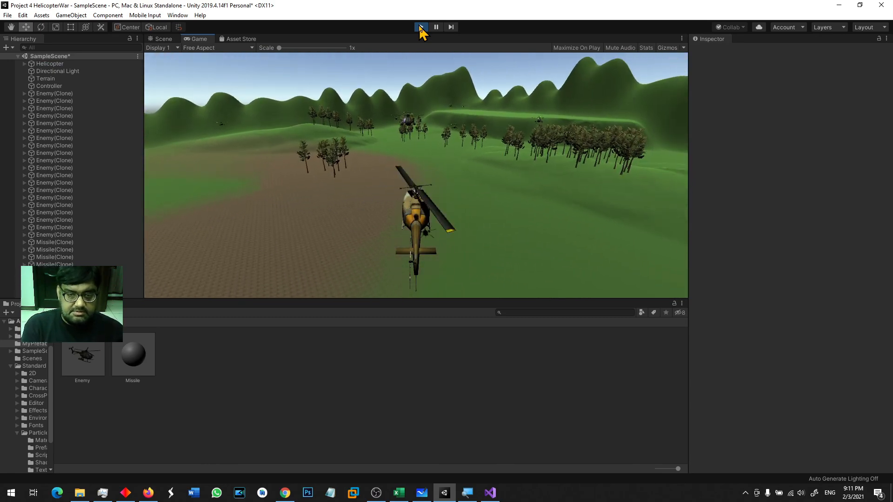
- Swing the helicopter back left and fire, turn right and fire again, and stop play mode
{"action": "key", "text": "a"}
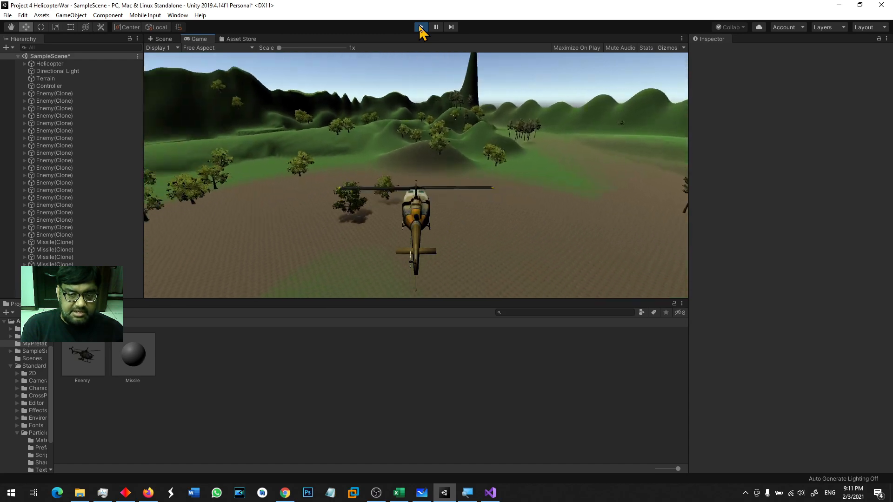
{"action": "key", "text": "a"}
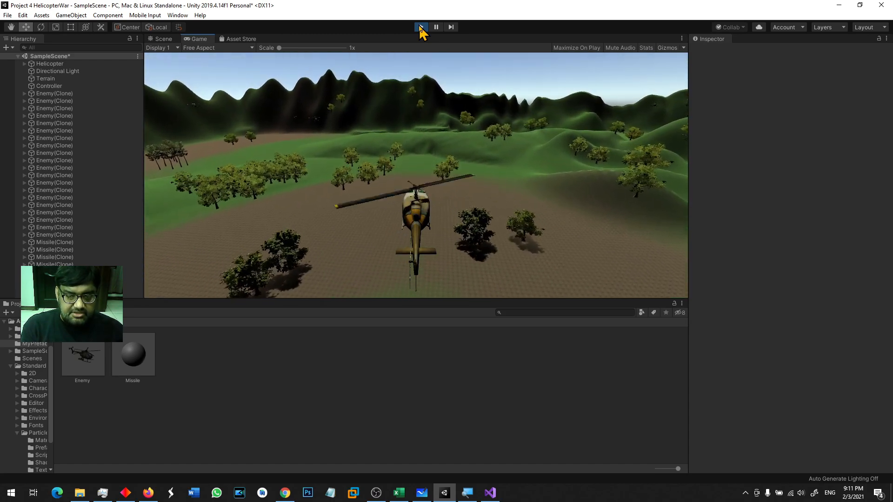
{"action": "key", "text": "space"}
{"action": "key", "text": "space"}
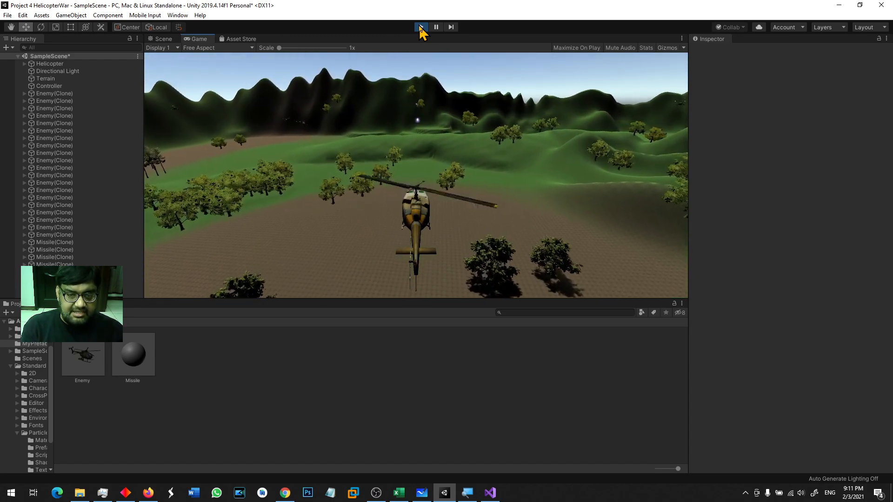
{"action": "key", "text": "d"}
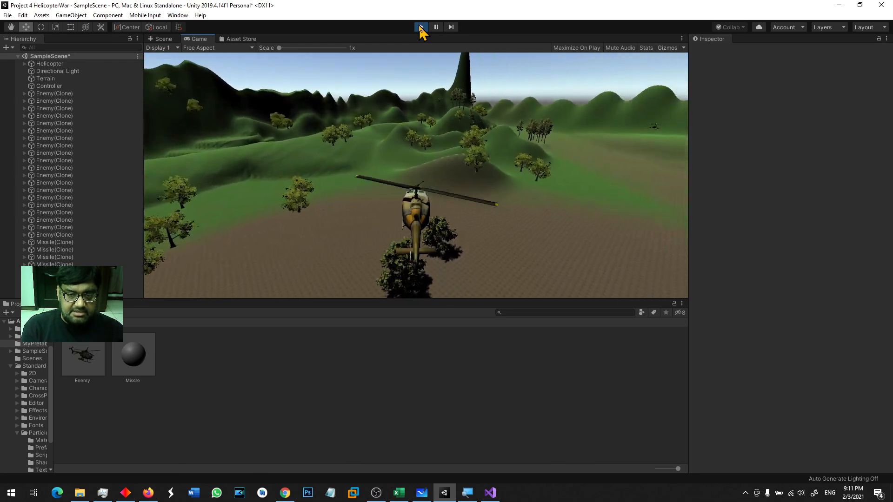
{"action": "key", "text": "space"}
{"action": "key", "text": "space"}
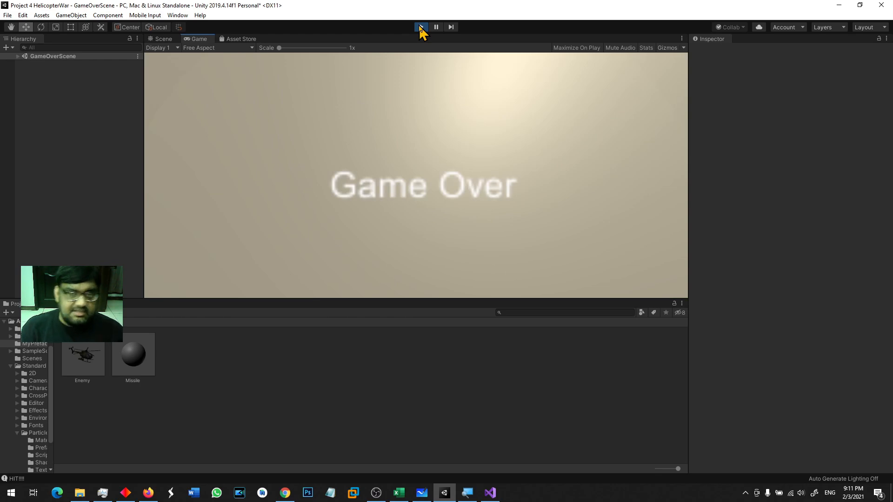
{"action": "left_click", "coordinate": [421, 27]}
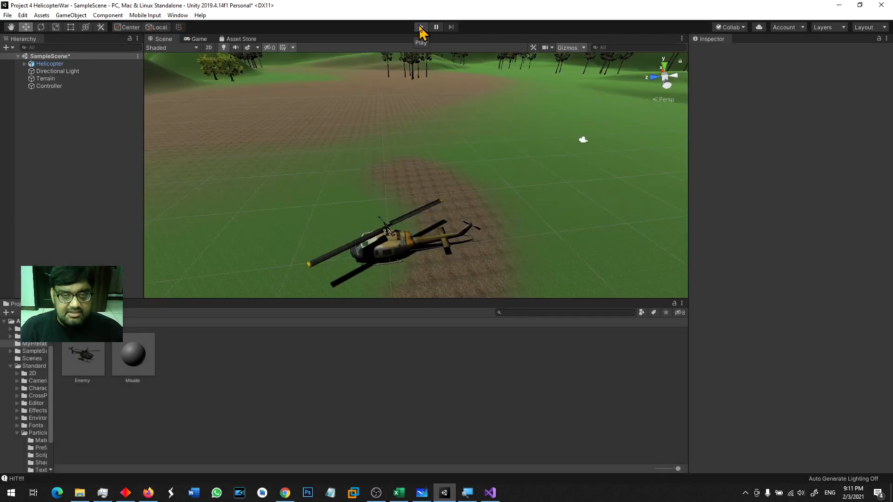
- Switch to Visual Studio and change the missile's forward spawn offset to a downward one, v.y -= 7
{"action": "left_click", "coordinate": [489, 494]}
{"action": "left_click_drag", "start_coordinate": [193, 140], "coordinate": [187, 140]}
{"action": "type", "text": "y"}
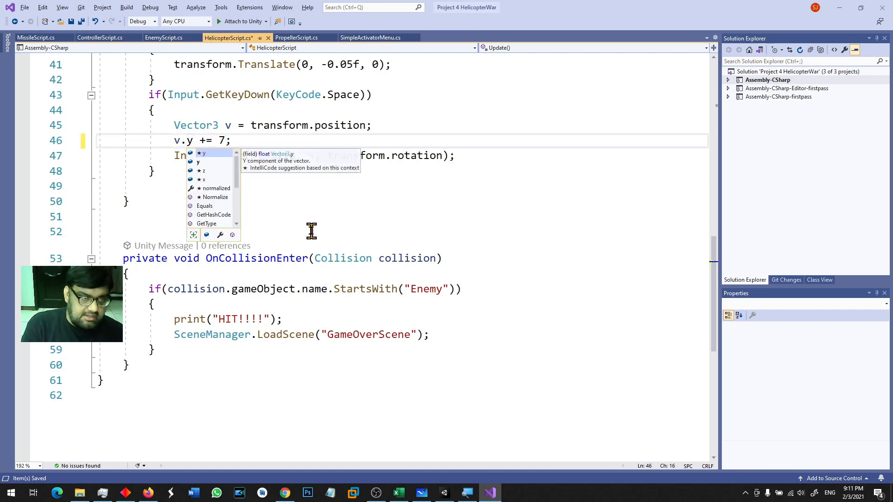
{"action": "key", "text": "Right"}
{"action": "key", "text": "shift+Right"}
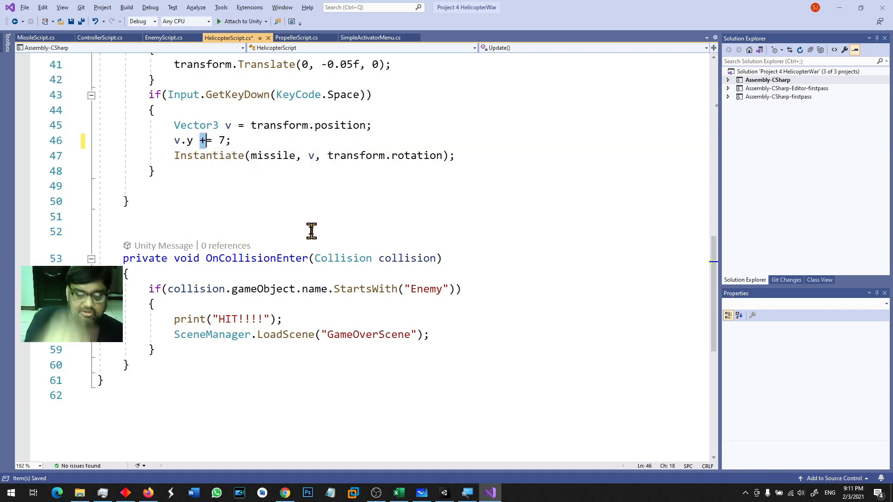
{"action": "type", "text": "-"}
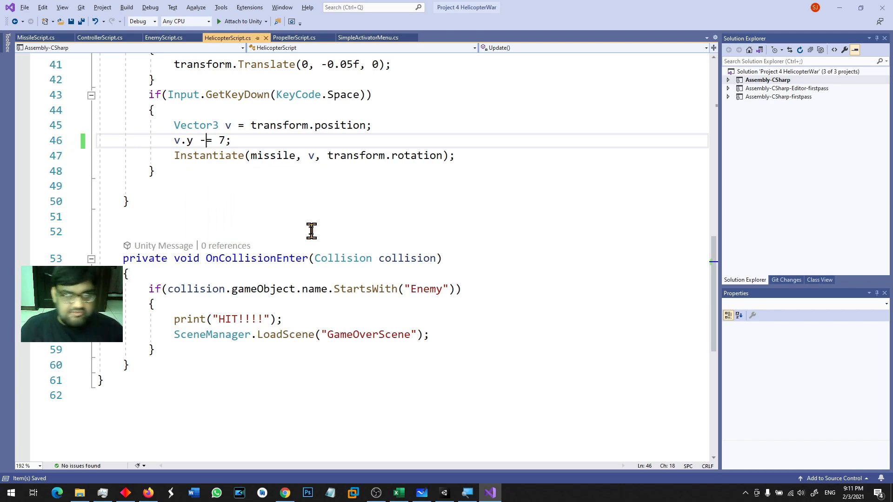
- Switch to Unity, play-test firing missiles with the downward offset, including while turning right, and stop play mode
{"action": "key", "text": "alt+Tab"}
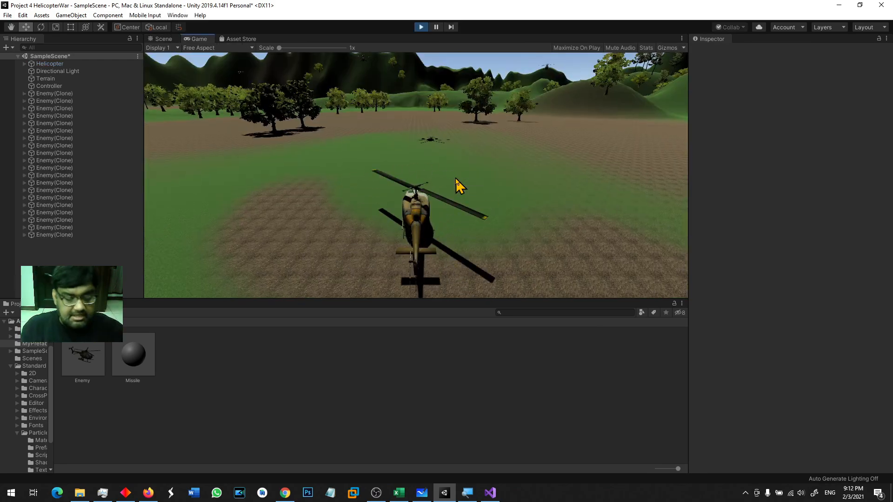
{"action": "key", "text": "space"}
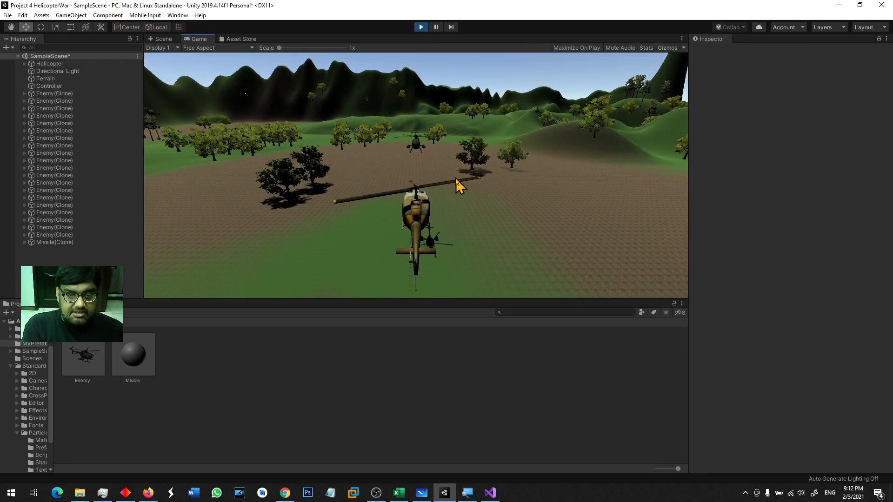
{"action": "key", "text": "space"}
{"action": "key", "text": "space"}
{"action": "key", "text": "Right"}
{"action": "key", "text": "space"}
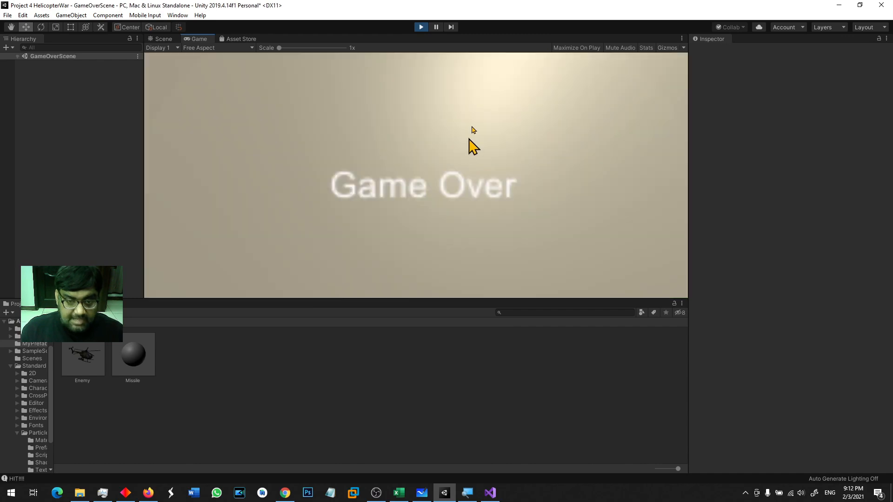
{"action": "left_click", "coordinate": [421, 28]}
- Switch to Visual Studio, set the subtracted v.y spawn offset to 10, and save the script
{"action": "key", "text": "alt+Tab"}
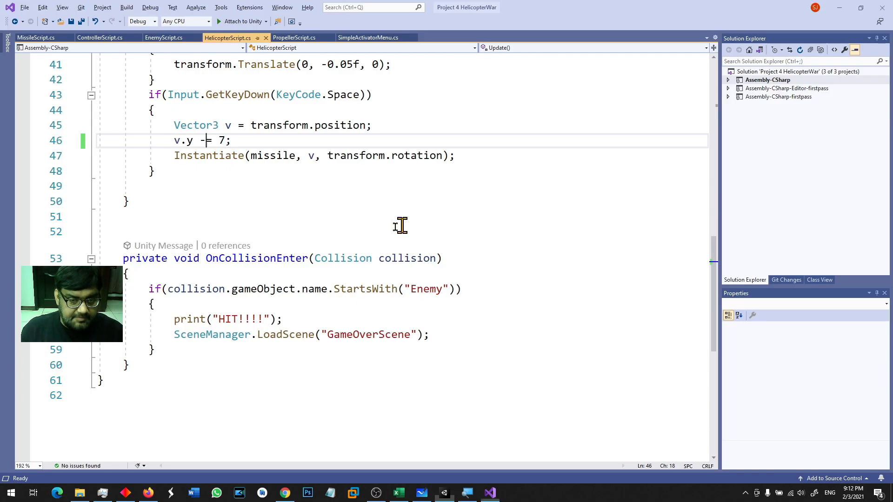
{"action": "key", "text": "shift+Right"}
{"action": "type", "text": "10"}
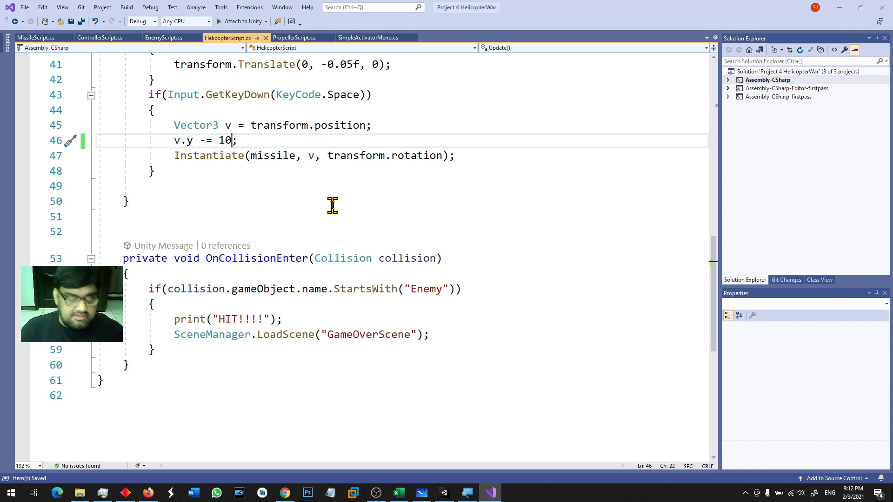
- Switch to Unity, run the game, fire missiles to check the larger downward offset, and stop play mode
{"action": "left_click", "coordinate": [441, 493]}
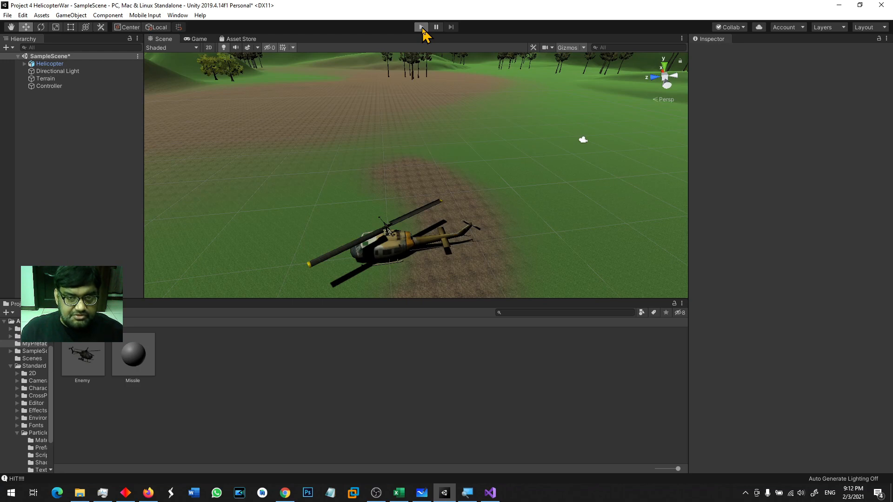
{"action": "key", "text": "ctrl+p"}
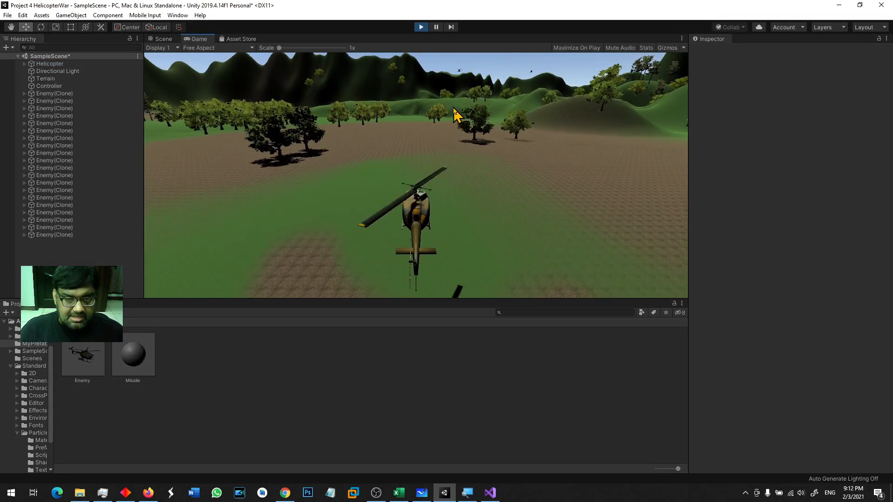
{"action": "key", "text": "space"}
{"action": "key", "text": "space"}
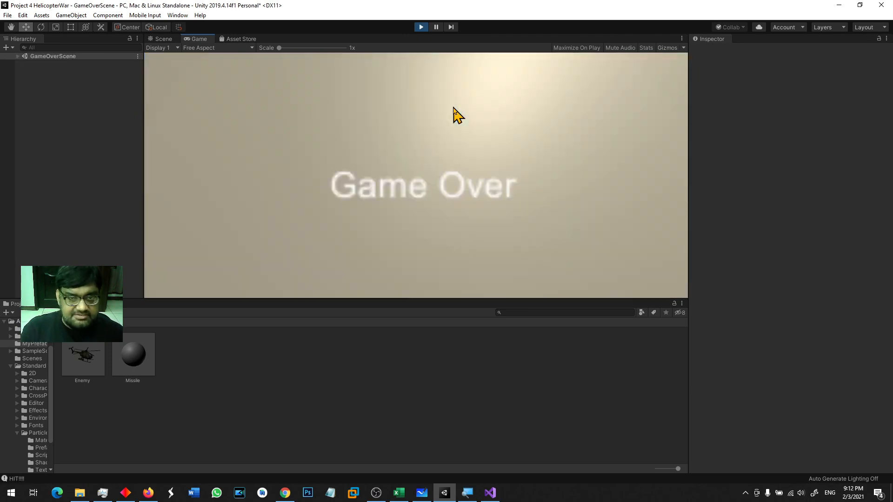
{"action": "left_click", "coordinate": [421, 27]}
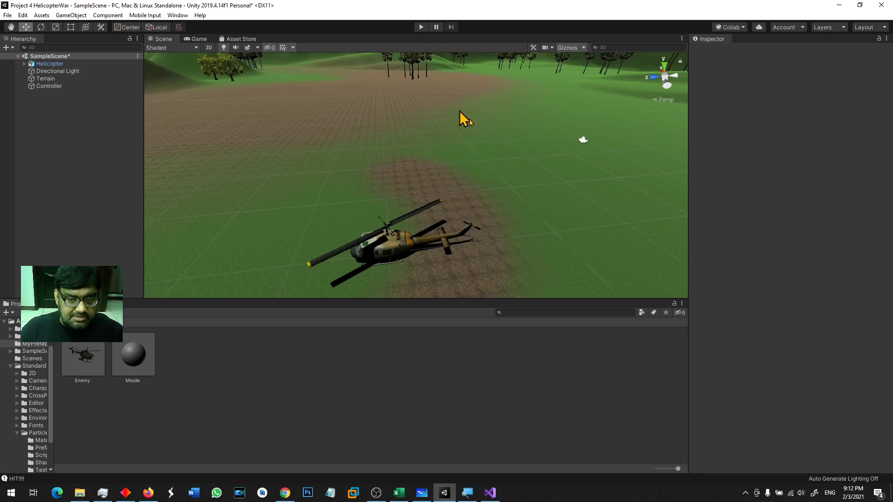
- Freeze the Helicopter's rotation on the X, Y and Z axes in its Rigidbody constraints
{"action": "left_click", "coordinate": [391, 251]}
{"action": "key", "text": "f"}
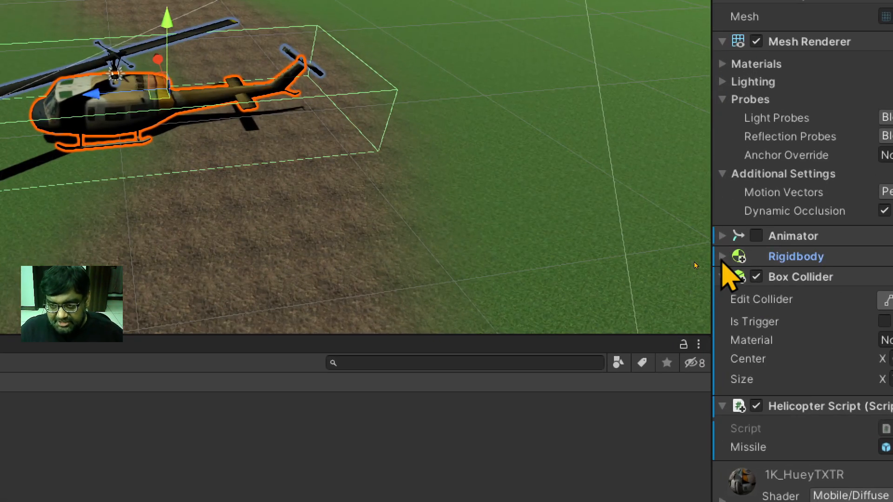
{"action": "left_click", "coordinate": [693, 260]}
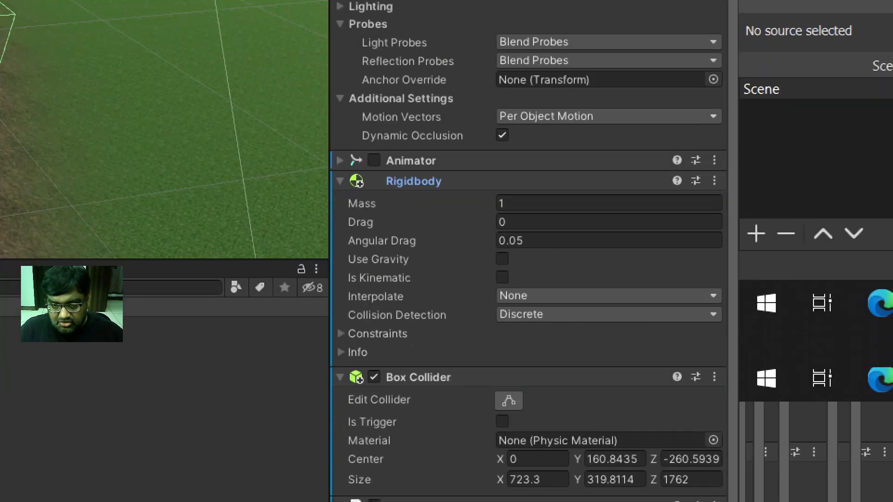
{"action": "left_click", "coordinate": [343, 336]}
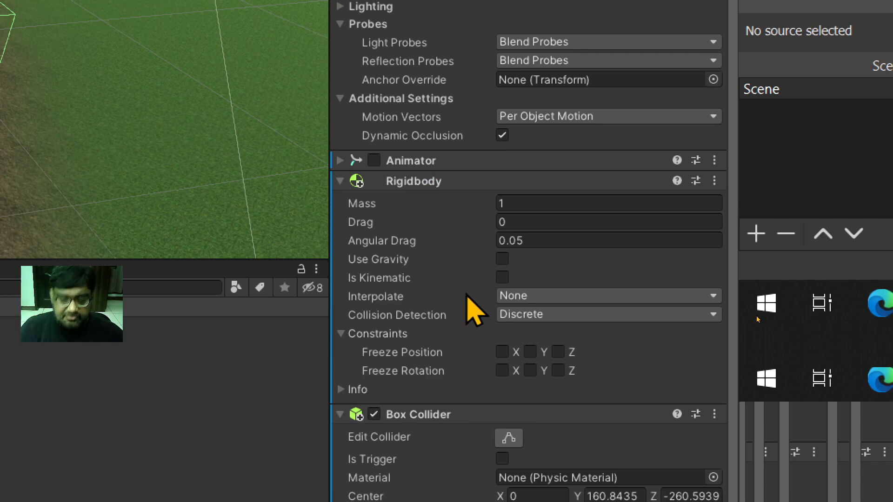
{"action": "left_click", "coordinate": [501, 371]}
{"action": "left_click", "coordinate": [530, 370]}
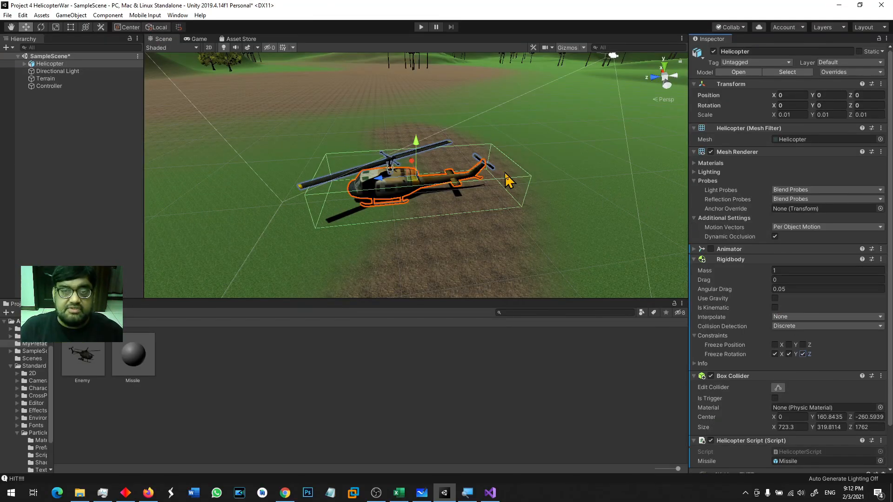
- Run the game and fire a burst of missiles while the helicopter climbs, to test the frozen rotation
{"action": "left_click", "coordinate": [421, 28]}
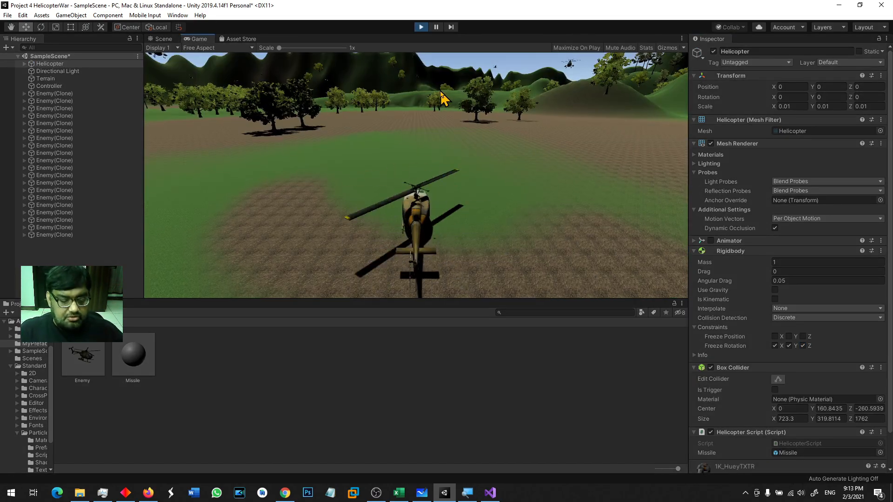
{"action": "key", "text": "Up"}
{"action": "key", "text": "space"}
{"action": "key", "text": "space"}
{"action": "key", "text": "space"}
{"action": "key", "text": "space"}
{"action": "key", "text": "Right"}
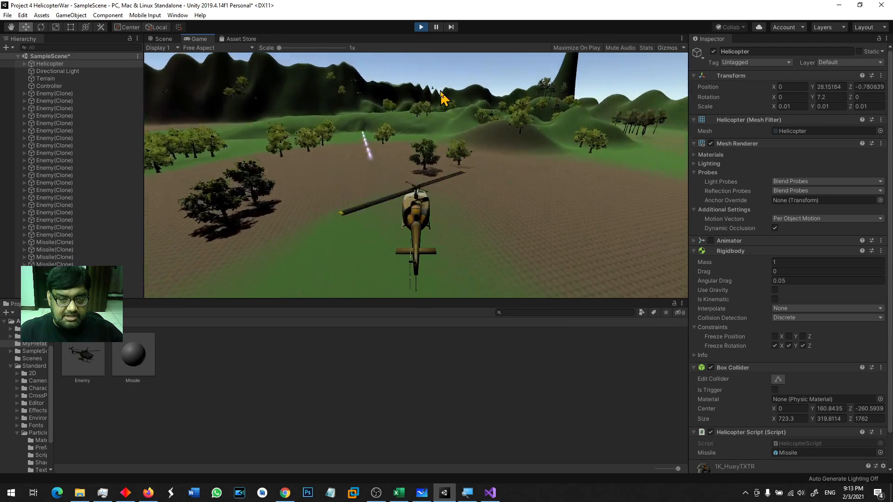
- Keep climbing, steer the helicopter right and left, and fire more missiles
{"action": "key", "text": "Up"}
{"action": "key", "text": "Right"}
{"action": "key", "text": "Left"}
{"action": "key", "text": "space"}
{"action": "key", "text": "space"}
{"action": "key", "text": "space"}
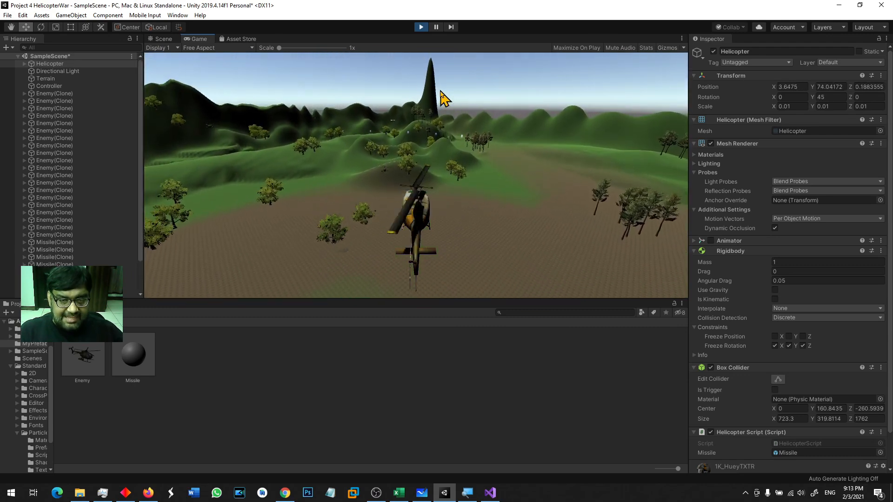
- Check the helicopter's steering by turning it left and then right while climbing high above the terrain, and stop play mode
{"action": "key", "text": "Up"}
{"action": "key", "text": "Left"}
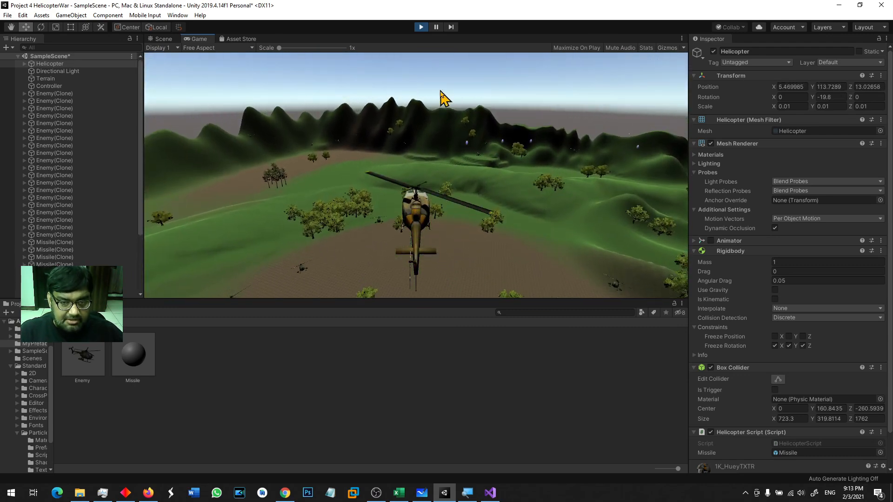
{"action": "key", "text": "Up"}
{"action": "key", "text": "Left"}
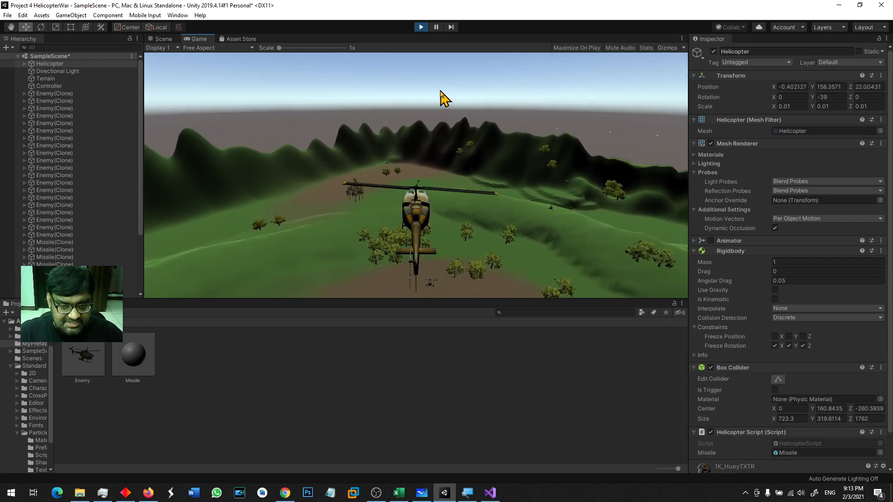
{"action": "key", "text": "Up"}
{"action": "key", "text": "Right"}
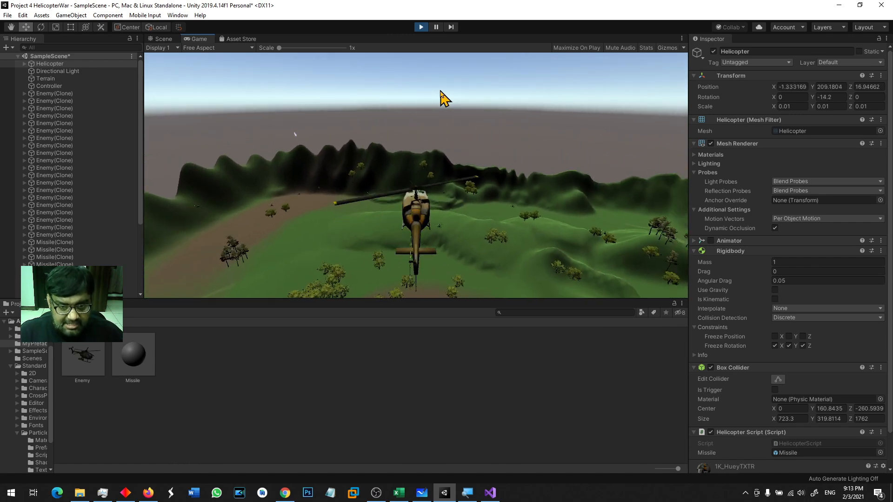
{"action": "key", "text": "Up"}
{"action": "key", "text": "Right"}
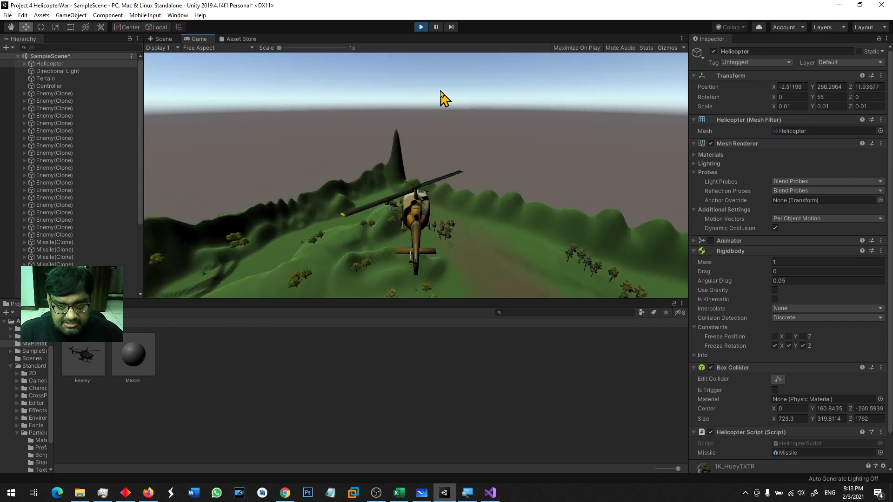
{"action": "key", "text": "Up"}
{"action": "key", "text": "Right"}
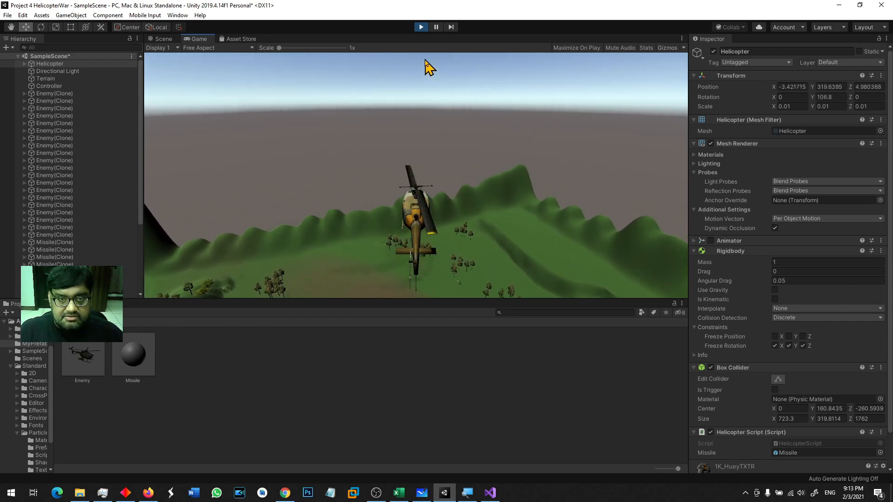
{"action": "left_click", "coordinate": [420, 27]}
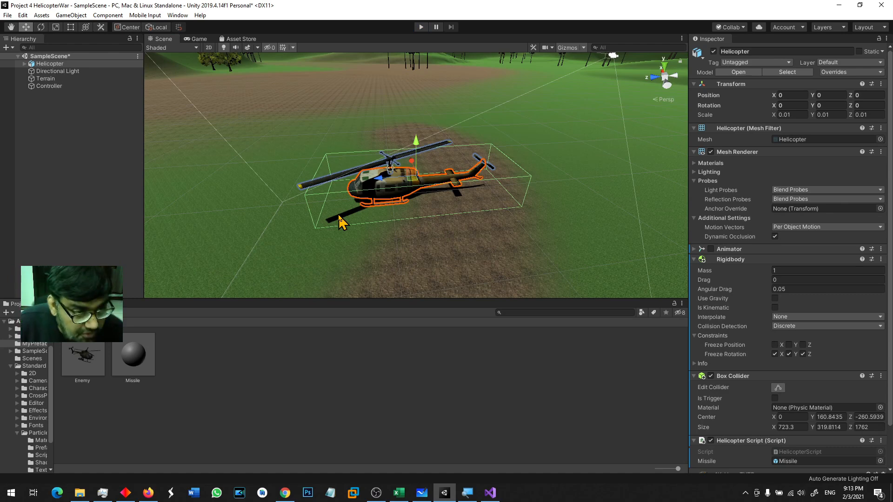
- Review the Missile prefab's components and open it for editing, viewing its sphere and Afterburner from another angle
{"action": "left_click", "coordinate": [151, 355]}
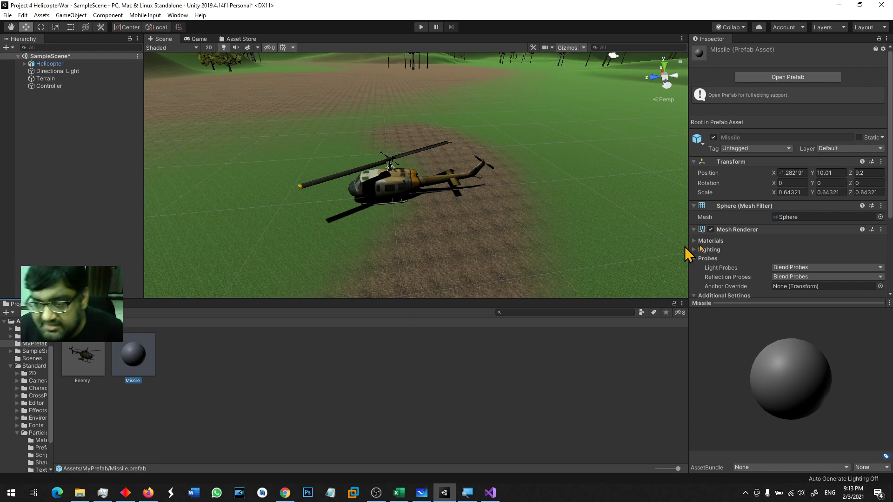
{"action": "scroll", "coordinate": [774, 258], "scroll_direction": "down", "scroll_amount": 3}
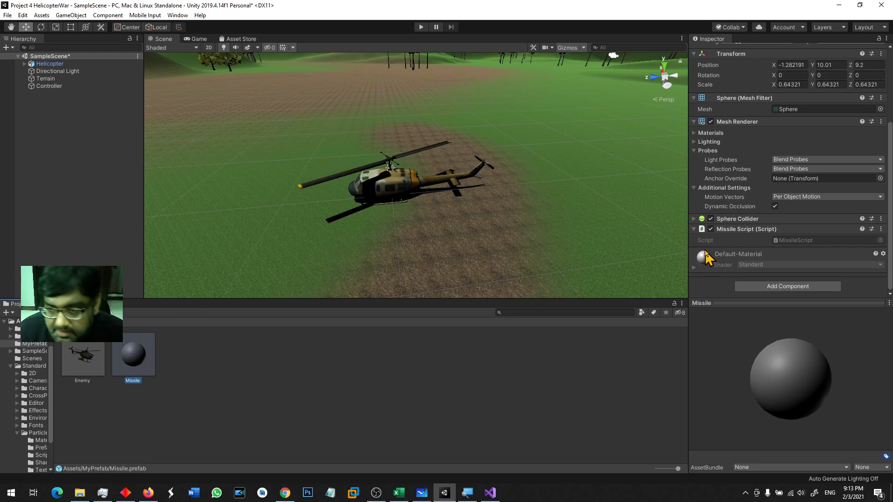
{"action": "scroll", "coordinate": [755, 286], "scroll_direction": "up", "scroll_amount": 3}
{"action": "double_click", "coordinate": [134, 354]}
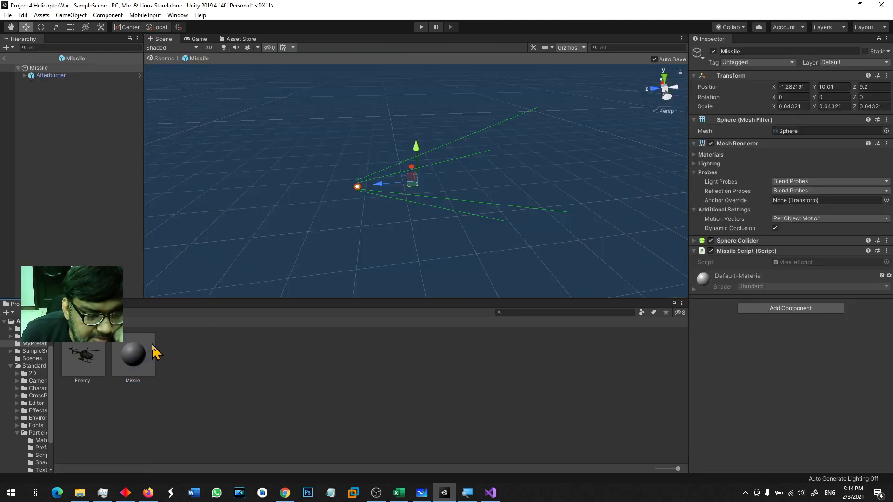
{"action": "scroll", "coordinate": [388, 212], "scroll_direction": "up", "scroll_amount": 4}
{"action": "left_click_drag", "start_coordinate": [297, 215], "coordinate": [549, 164], "text": "alt"}
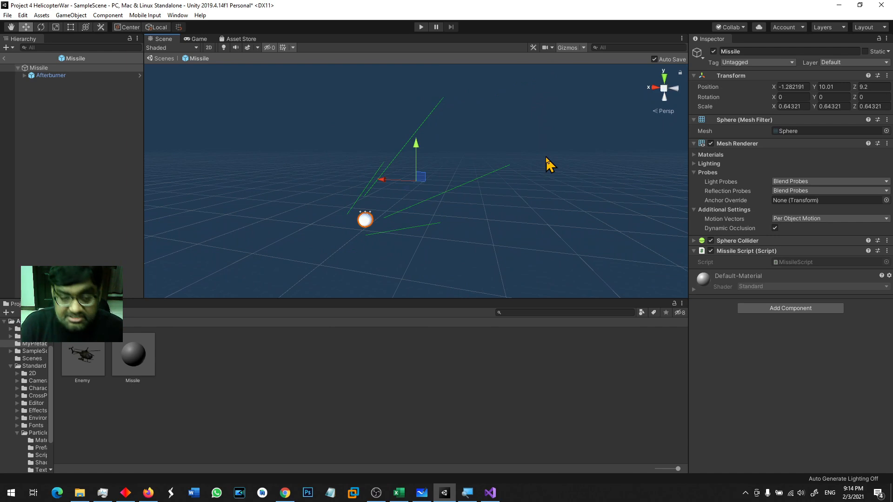
- Disable the Sphere Collider on the Missile's Afterburner child and return to the scene
{"action": "left_click", "coordinate": [31, 75]}
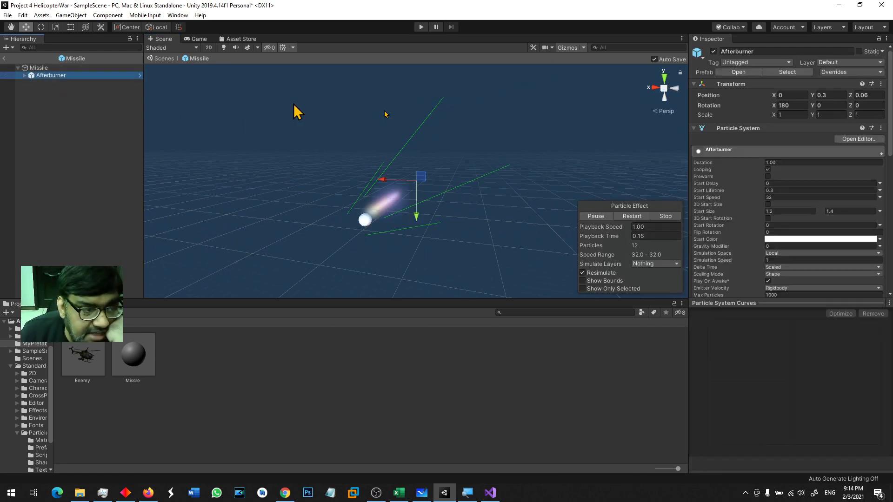
{"action": "scroll", "coordinate": [755, 203], "scroll_direction": "down", "scroll_amount": 10}
{"action": "left_click", "coordinate": [711, 182]}
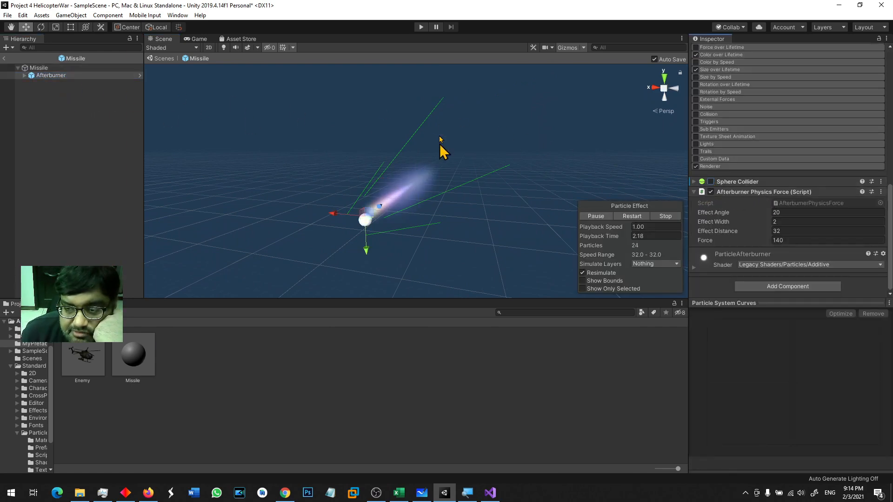
{"action": "scroll", "coordinate": [813, 144], "scroll_direction": "up", "scroll_amount": 10}
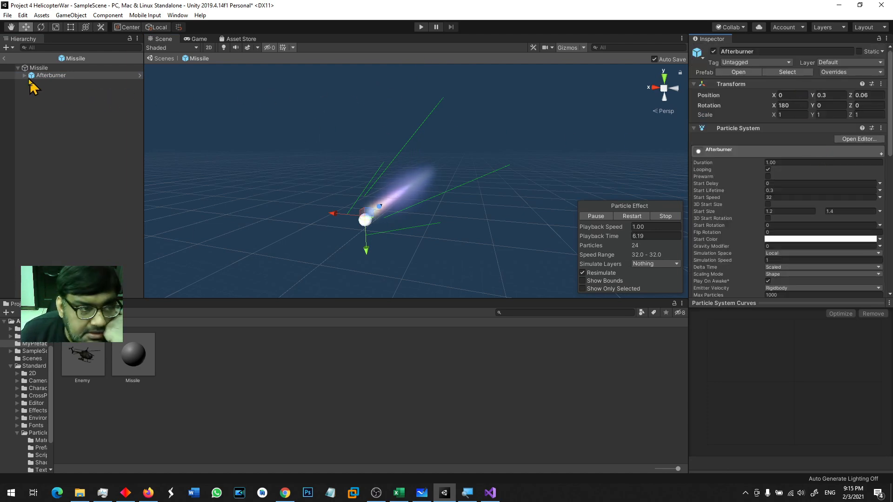
{"action": "left_click", "coordinate": [4, 58]}
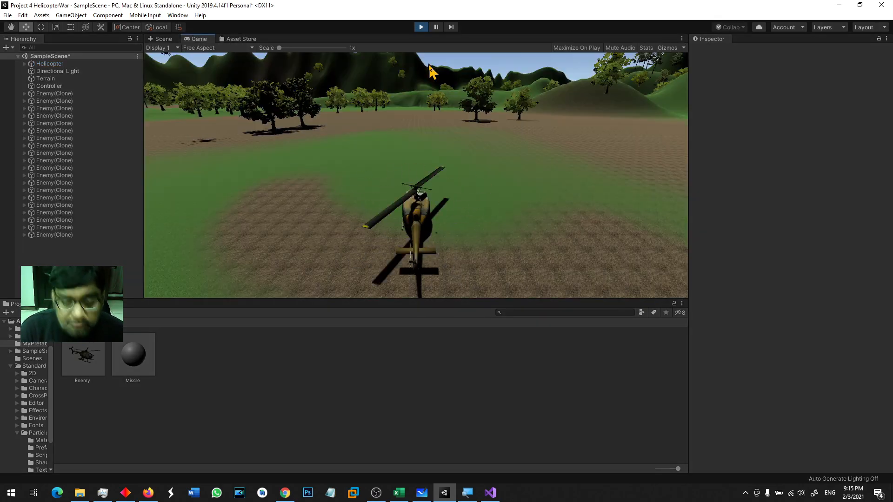
- Run the game, fire missiles while climbing and steering the helicopter left and right, and stop play mode
{"action": "key", "text": "space"}
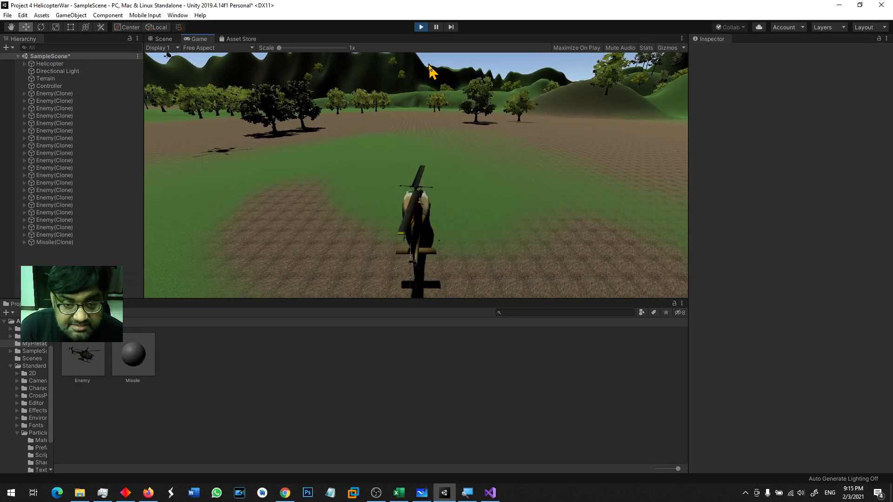
{"action": "key", "text": "space"}
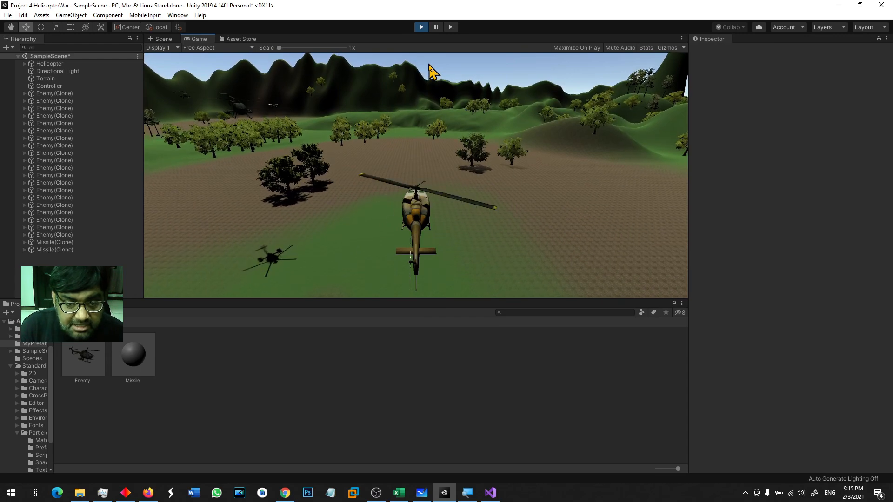
{"action": "key", "text": "Left"}
{"action": "key", "text": "space"}
{"action": "key", "text": "space"}
{"action": "key", "text": "space"}
{"action": "key", "text": "space"}
{"action": "key", "text": "Right"}
{"action": "key", "text": "Right"}
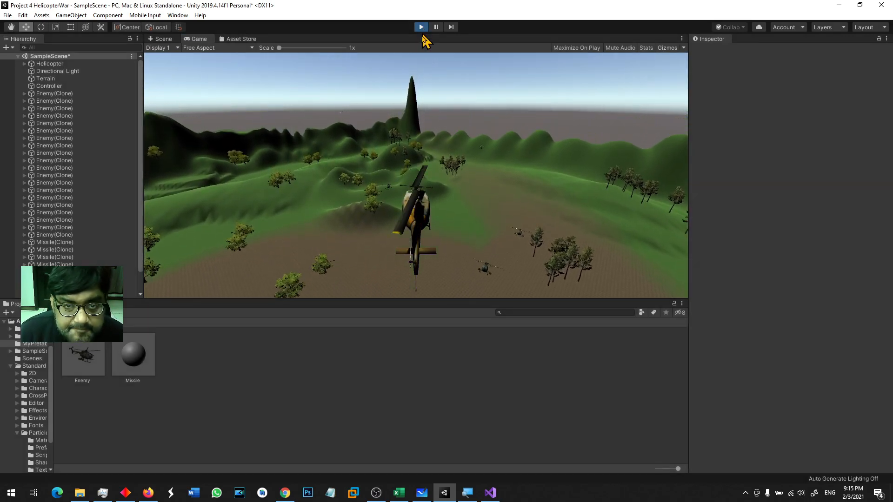
{"action": "left_click", "coordinate": [421, 27]}
- Freeze the Helicopter's Y position in its Rigidbody constraints
{"action": "left_click", "coordinate": [49, 64]}
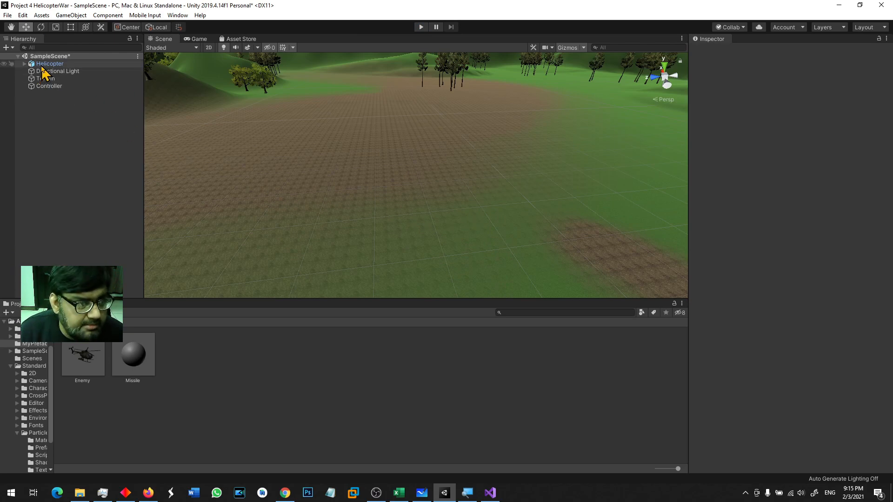
{"action": "double_click", "coordinate": [70, 65]}
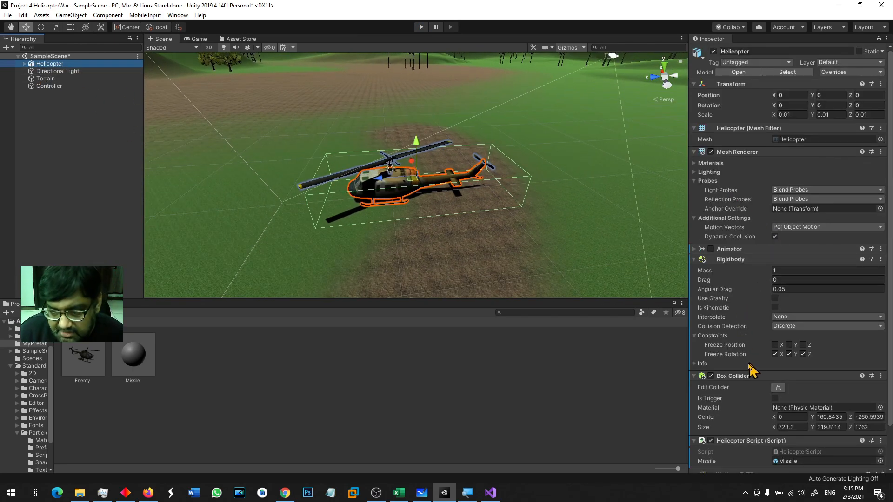
{"action": "left_click", "coordinate": [789, 345]}
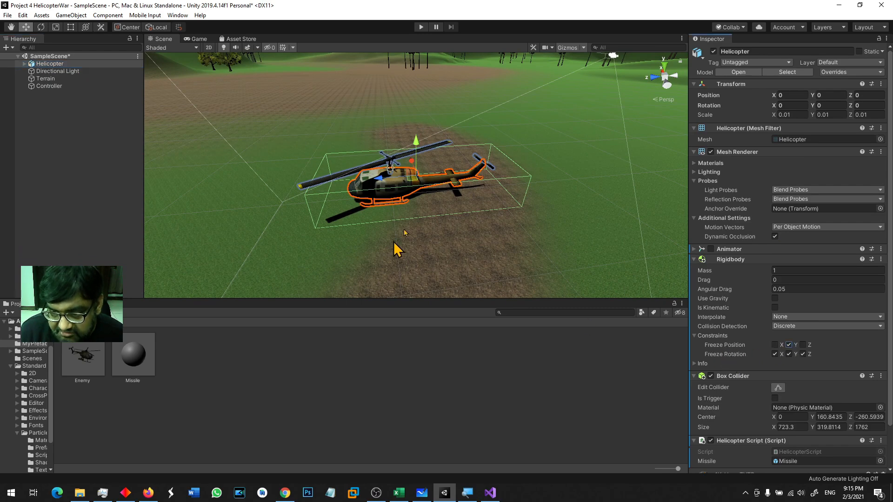
- Run the game to test the Y freeze, firing missiles while climbing and turning right, with a slight correction left
{"action": "left_click", "coordinate": [421, 27]}
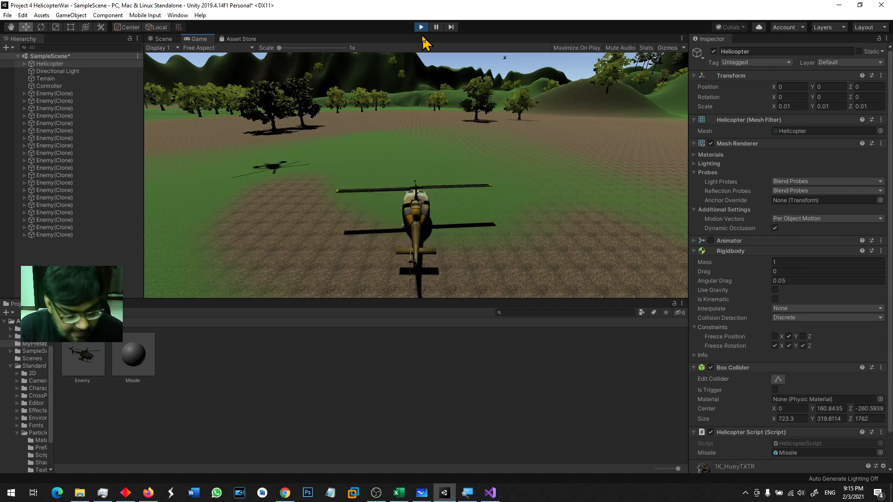
{"action": "key", "text": "Up"}
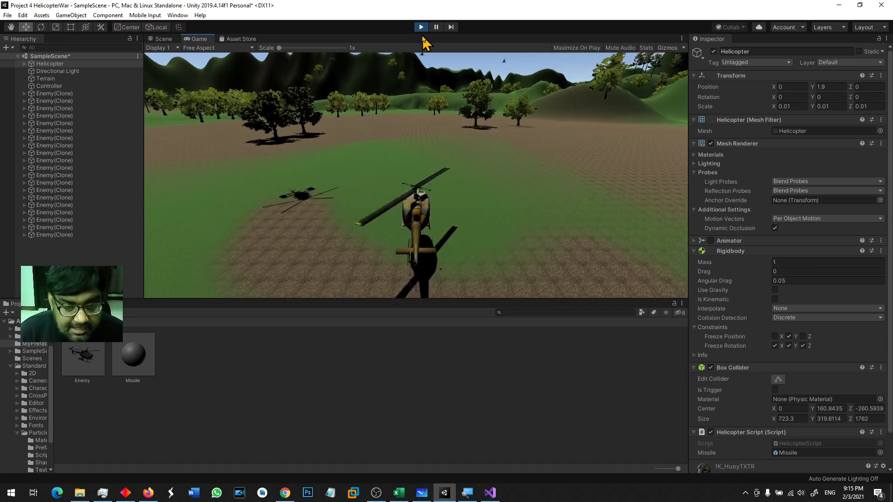
{"action": "key", "text": "space"}
{"action": "key", "text": "space"}
{"action": "key", "text": "space"}
{"action": "key", "text": "space"}
{"action": "key", "text": "Right"}
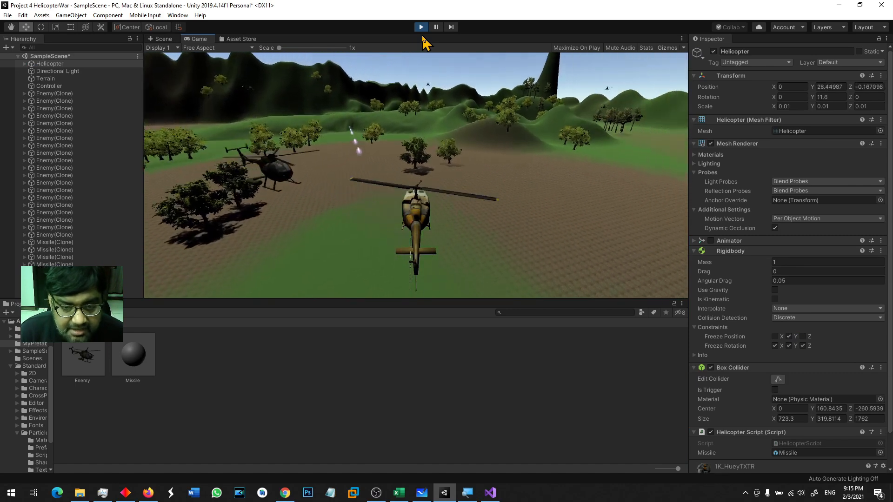
{"action": "key", "text": "w"}
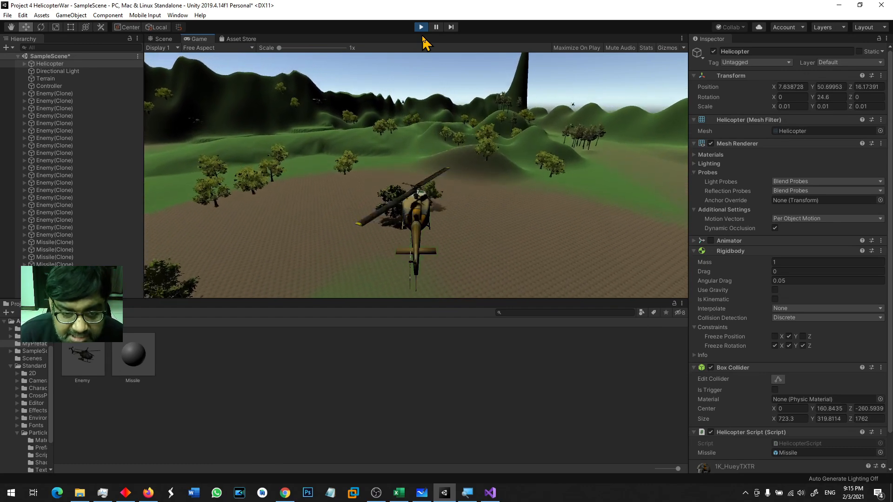
{"action": "key", "text": "Right"}
{"action": "key", "text": "Right"}
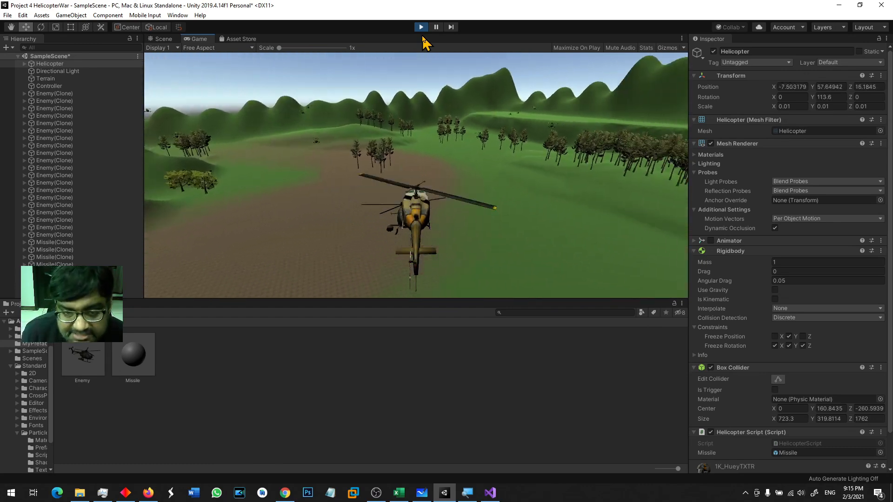
{"action": "key", "text": "Left"}
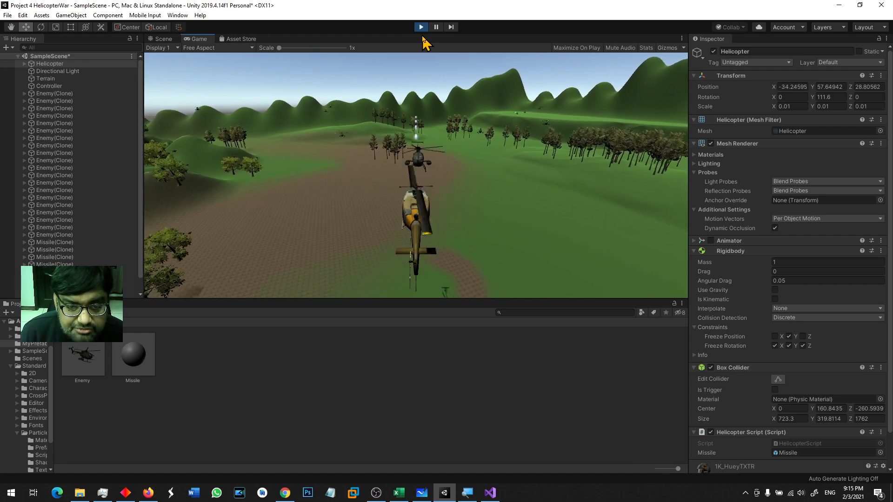
- Fly forward while firing a burst of missiles at the enemy helicopter ahead, and stop play mode
{"action": "key", "text": "Up"}
{"action": "key", "text": "space"}
{"action": "key", "text": "space"}
{"action": "key", "text": "space"}
{"action": "key", "text": "space"}
{"action": "key", "text": "space"}
{"action": "key", "text": "space"}
{"action": "key", "text": "space"}
{"action": "key", "text": "space"}
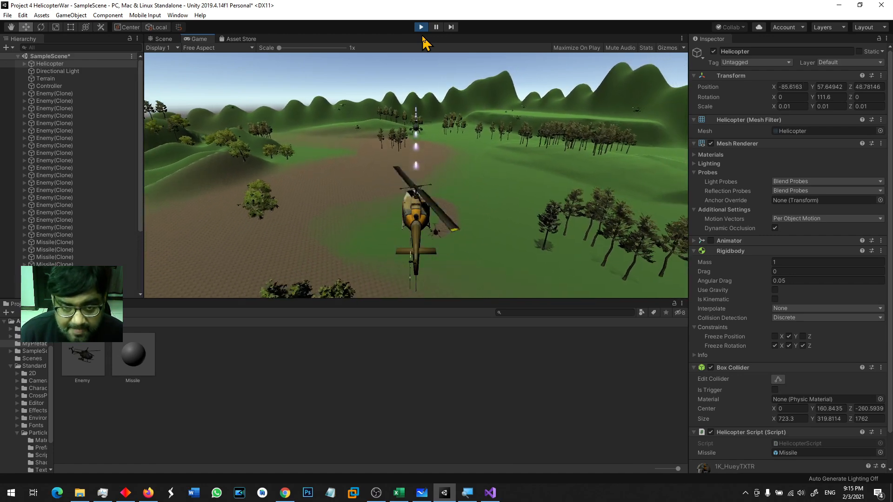
{"action": "key", "text": "Down"}
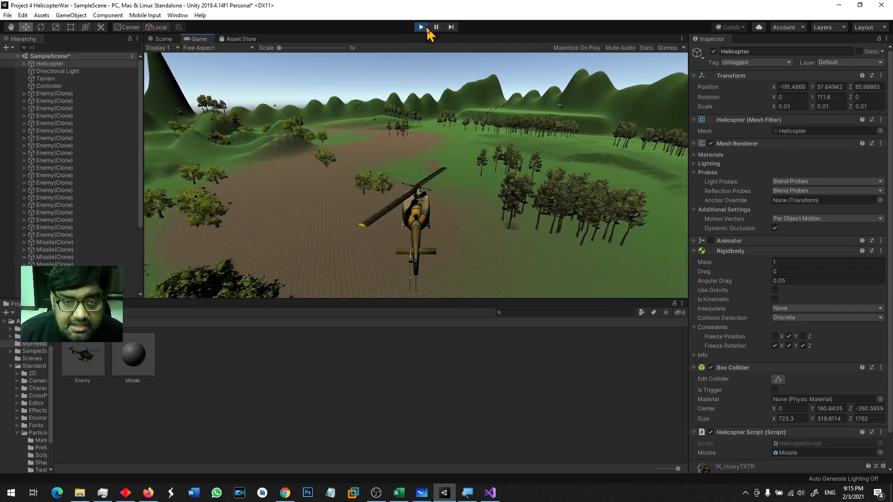
{"action": "left_click", "coordinate": [421, 27]}
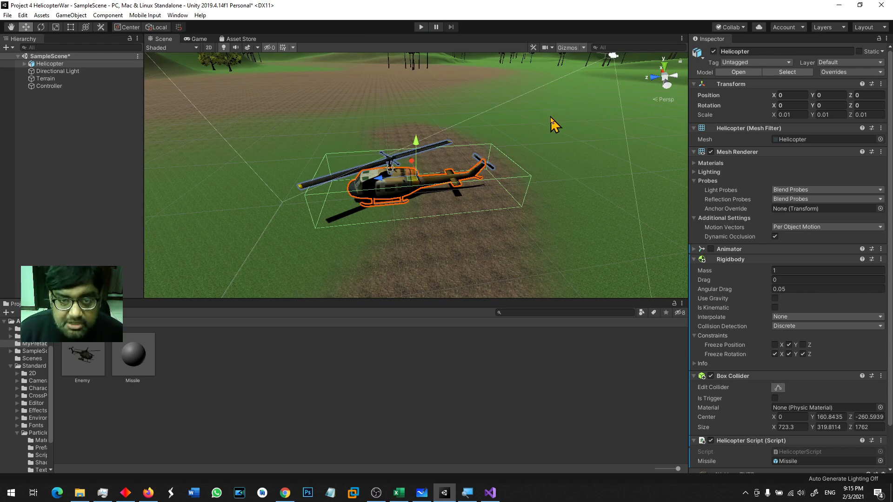
{"action": "left_click", "coordinate": [141, 370]}
{"action": "scroll", "coordinate": [760, 265], "scroll_direction": "down", "scroll_amount": 5}
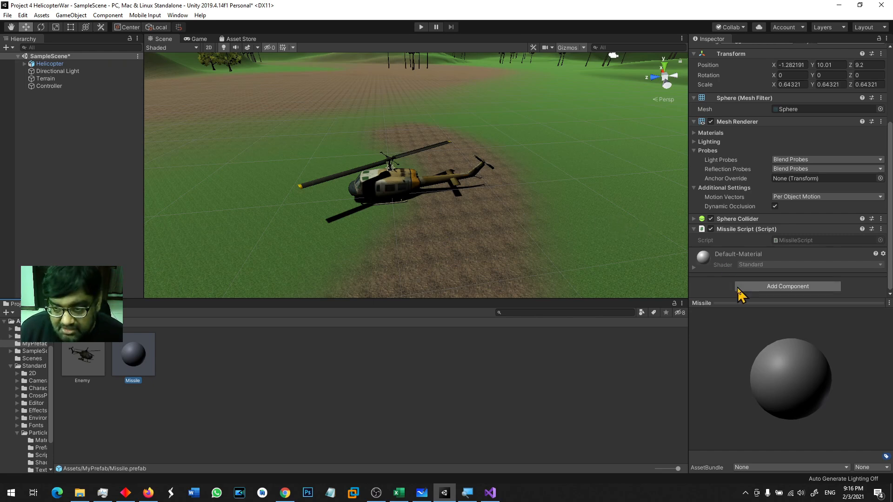
{"action": "left_click", "coordinate": [767, 286]}
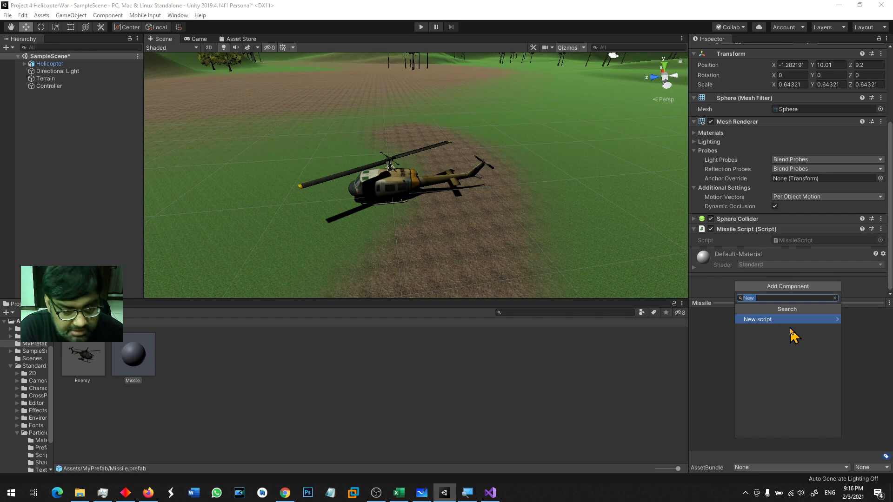
{"action": "key", "text": "BackSpace"}
{"action": "double_click", "coordinate": [133, 356]}
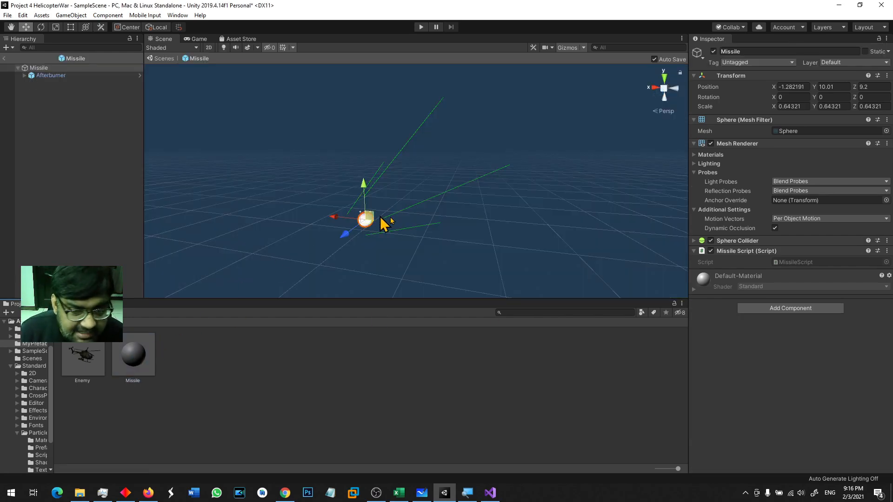
{"action": "left_click", "coordinate": [780, 309]}
{"action": "type", "text": "Rigi"}
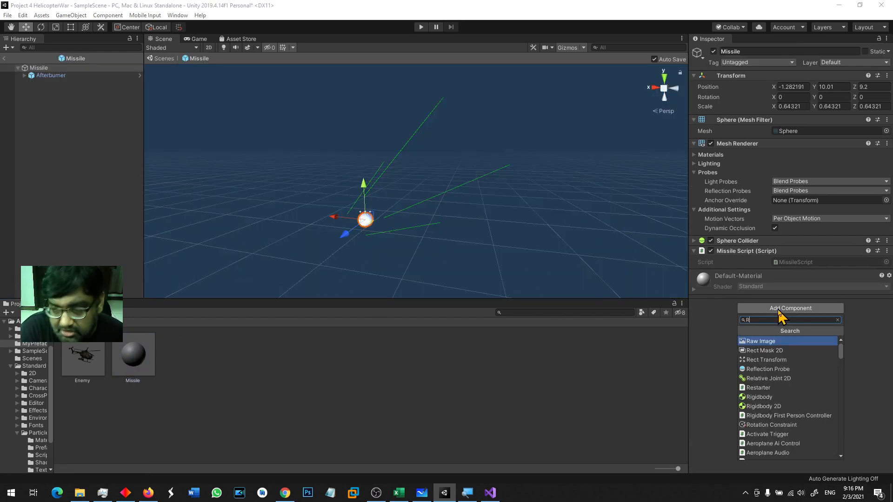
{"action": "left_click", "coordinate": [777, 311]}
{"action": "left_click", "coordinate": [157, 384]}
- Open the Missile prefab, add a Rigidbody component to it and turn off its Use Gravity option
{"action": "double_click", "coordinate": [123, 356]}
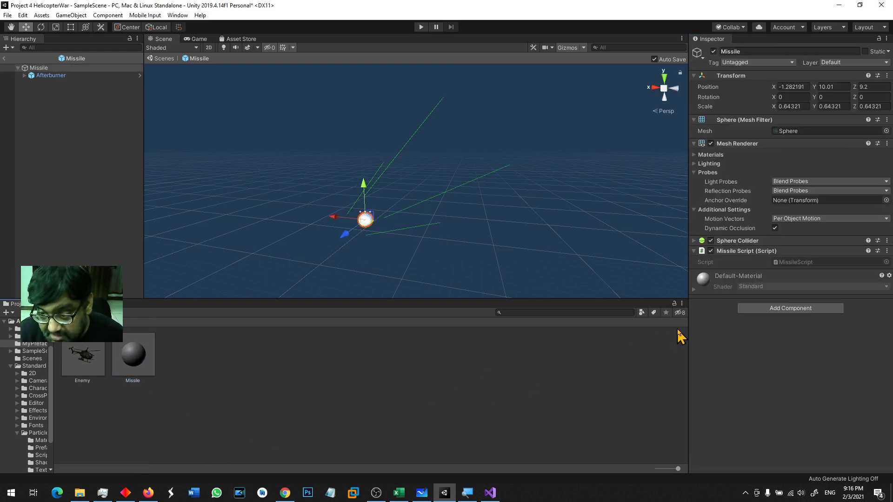
{"action": "left_click", "coordinate": [744, 309]}
{"action": "type", "text": "Rigid"}
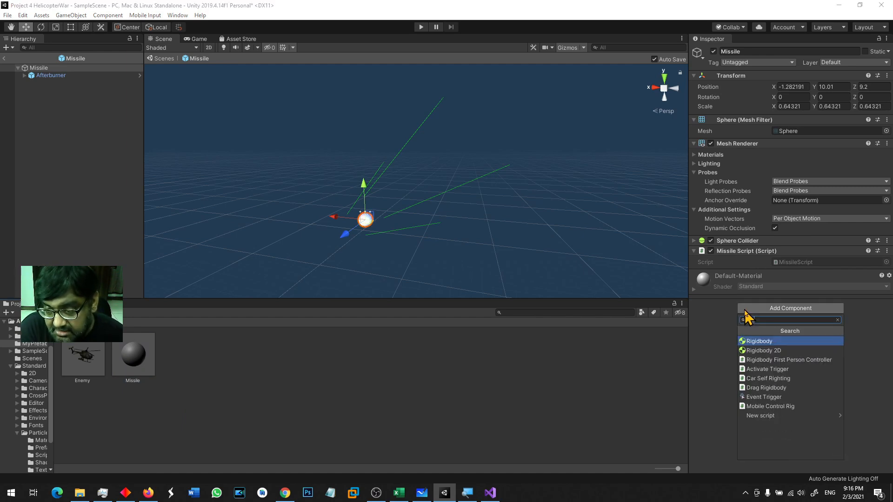
{"action": "key", "text": "Return"}
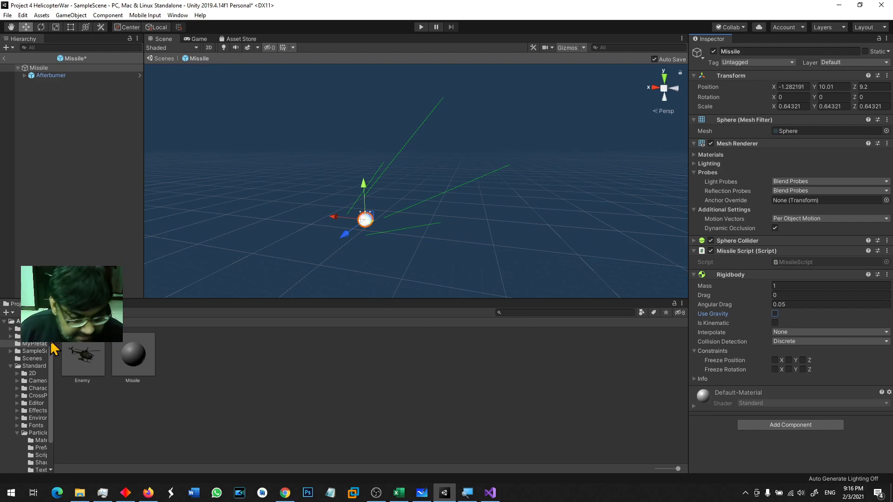
{"action": "left_click", "coordinate": [215, 386]}
- Switch to Visual Studio and add an empty OnCollisionEnter method below Update in MissileScript.cs
{"action": "left_click", "coordinate": [490, 492]}
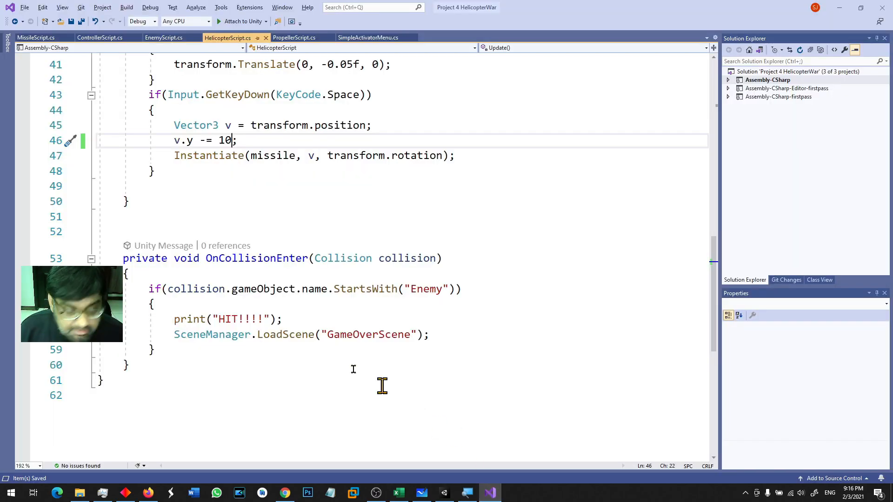
{"action": "left_click", "coordinate": [37, 37]}
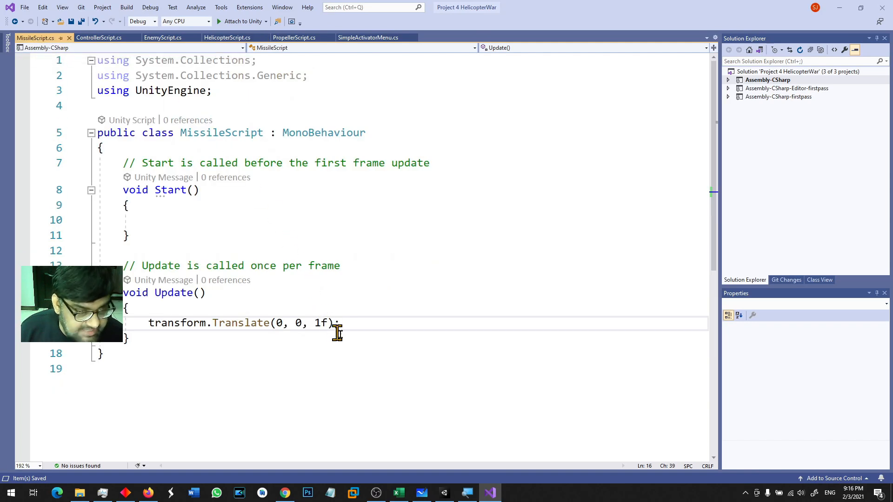
{"action": "left_click", "coordinate": [222, 339]}
{"action": "key", "text": "Return"}
{"action": "key", "text": "Return"}
{"action": "key", "text": "Return"}
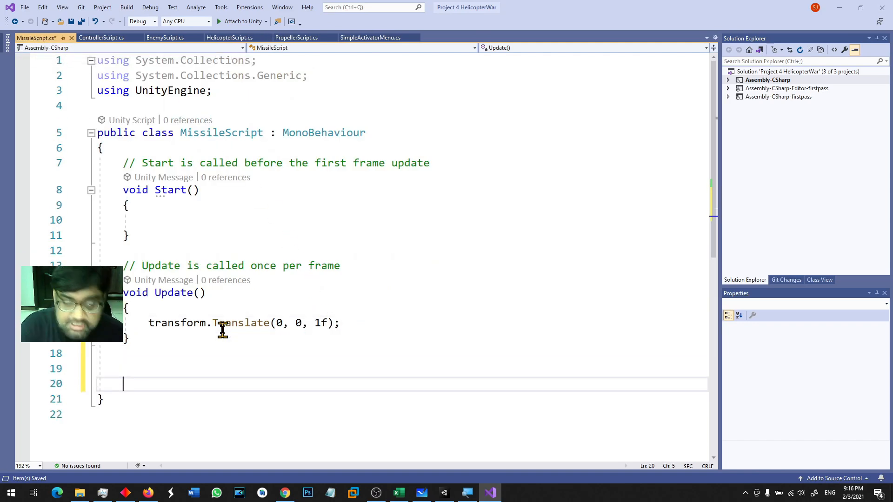
{"action": "type", "text": "OnColli"}
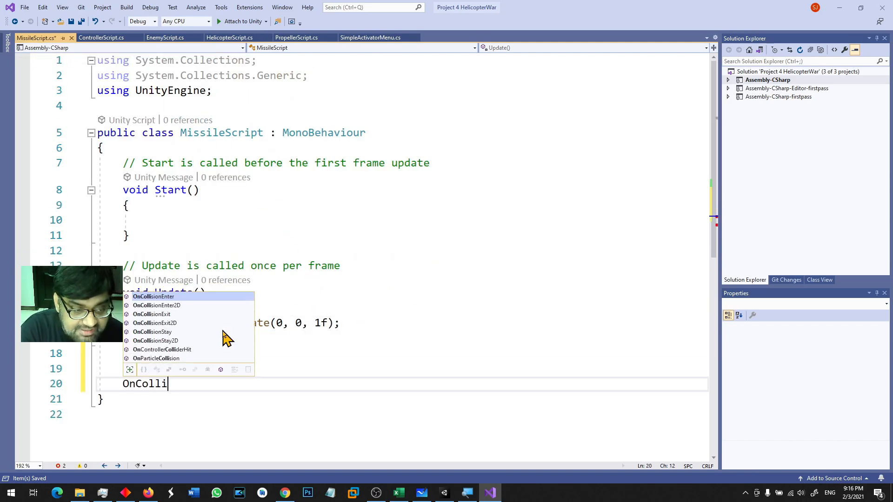
{"action": "key", "text": "Tab"}
{"action": "scroll", "coordinate": [222, 331], "scroll_direction": "down", "scroll_amount": 1}
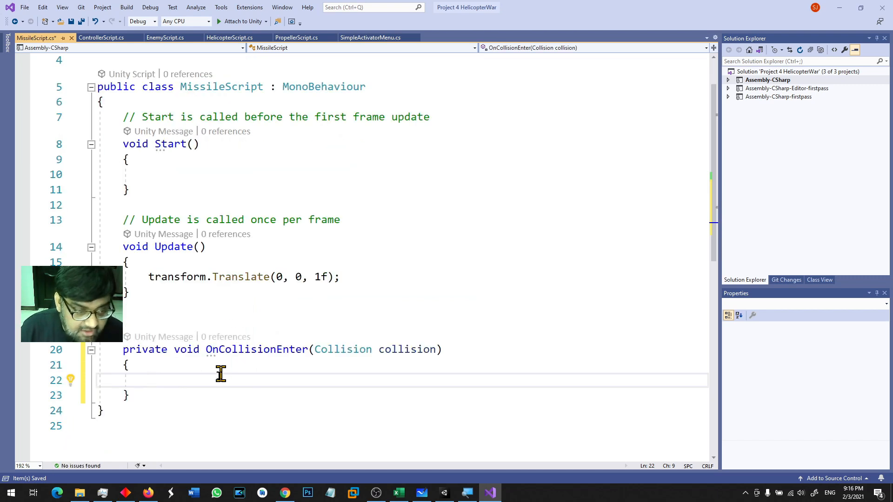
- In OnCollisionEnter, write an if condition that checks whether collision.gameObject.name StartsWith("Enemy")
{"action": "type", "text": "if(collision"}
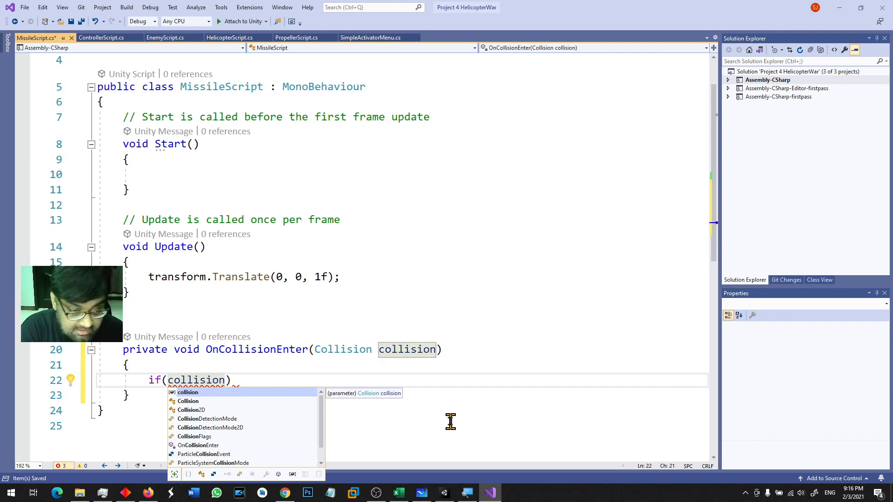
{"action": "type", "text": ".gameObject"}
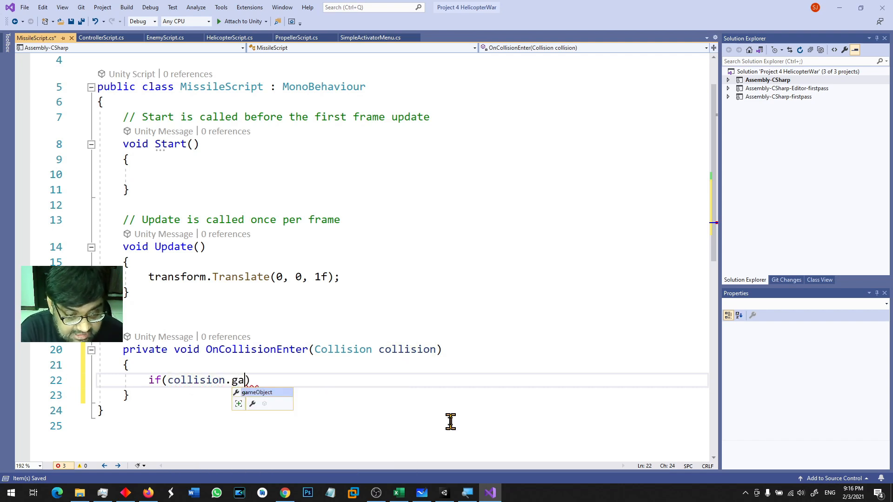
{"action": "key", "text": "Tab"}
{"action": "type", "text": ".name.s"}
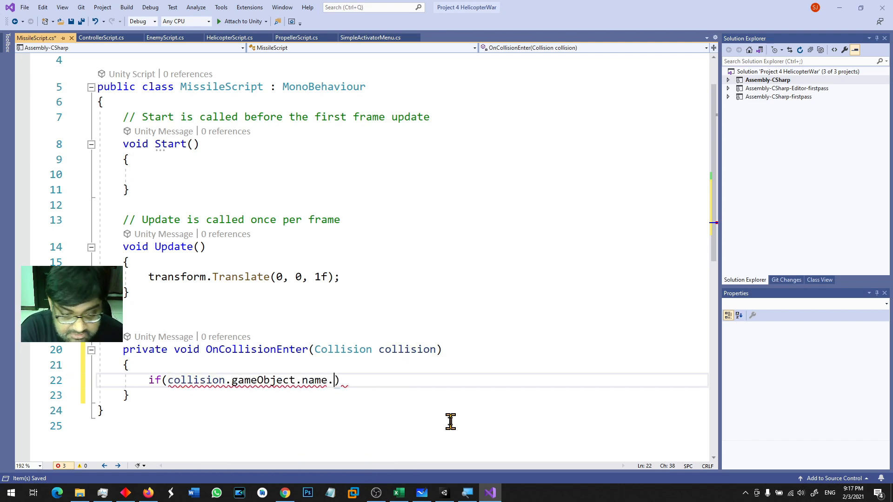
{"action": "key", "text": "Tab"}
{"action": "type", "text": "(\"Ene"}
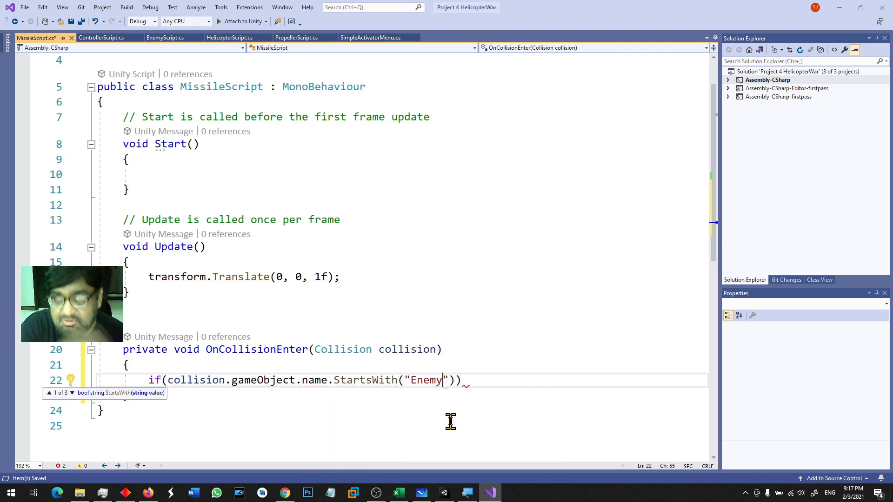
{"action": "type", "text": "my"}
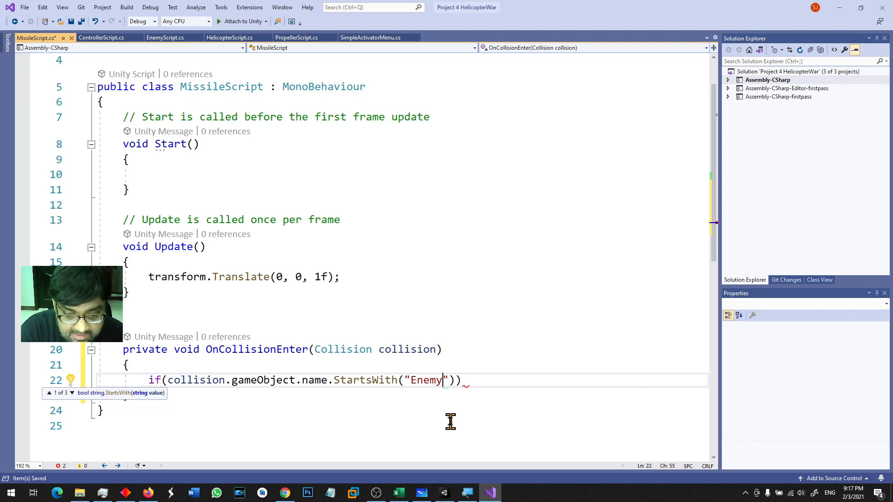
{"action": "type", "text": "\"))"}
- Add a braced body to the Enemy condition containing Destroy(collision.gameObject); and save MissileScript.cs
{"action": "key", "text": "Return"}
{"action": "type", "text": "{"}
{"action": "key", "text": "Return"}
{"action": "type", "text": "de"}
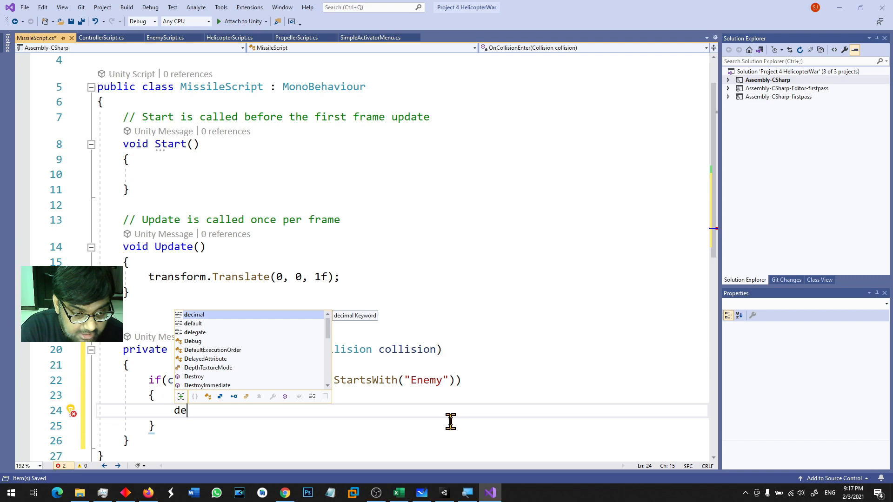
{"action": "type", "text": "stro"}
{"action": "key", "text": "Tab"}
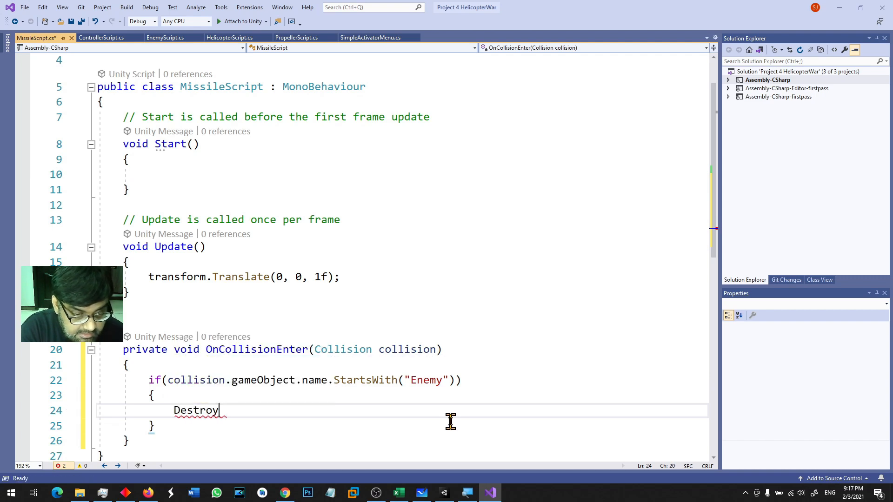
{"action": "type", "text": "(colision"}
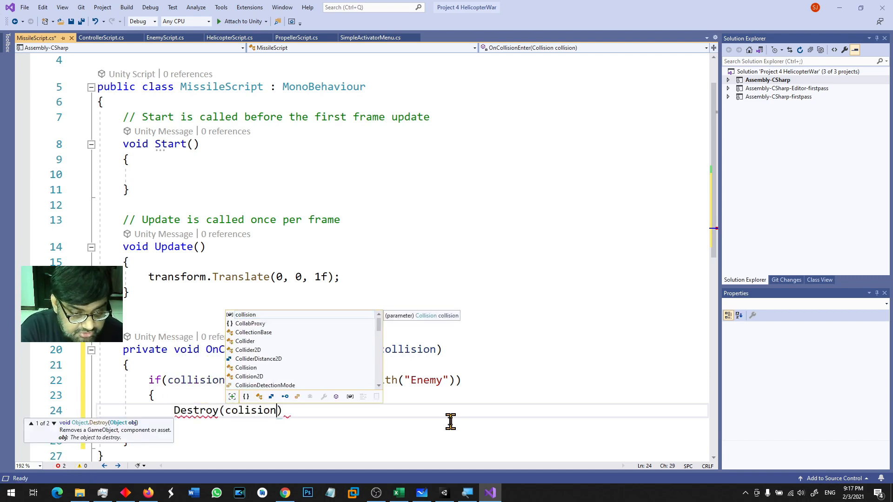
{"action": "key", "text": "Return"}
{"action": "key", "text": "BackSpace"}
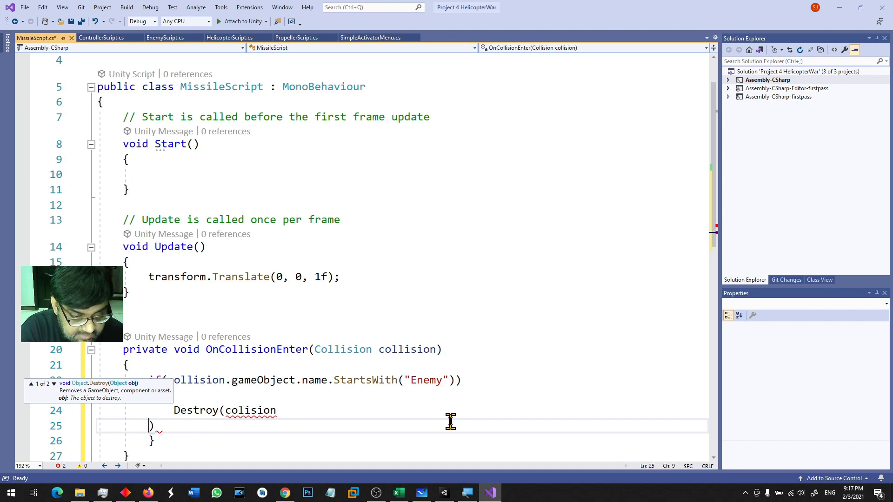
{"action": "key", "text": "BackSpace"}
{"action": "key", "text": "BackSpace"}
{"action": "key", "text": "BackSpace"}
{"action": "key", "text": "BackSpace"}
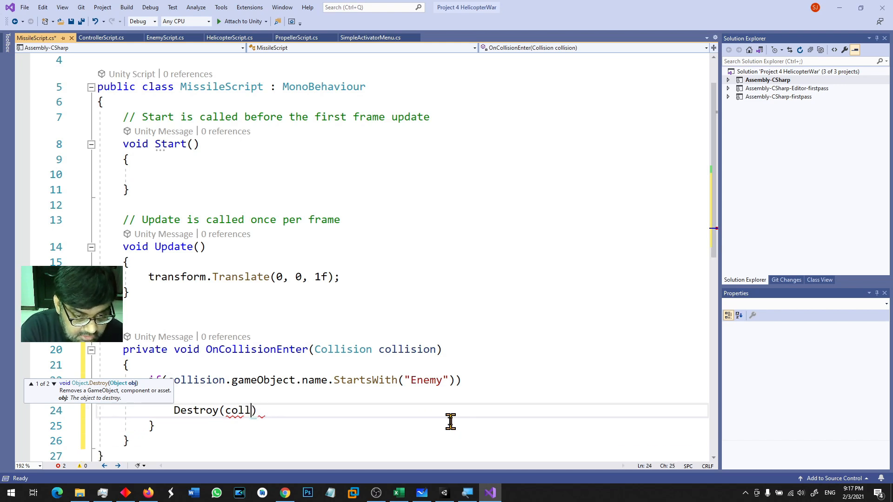
{"action": "type", "text": "n.gameObject"}
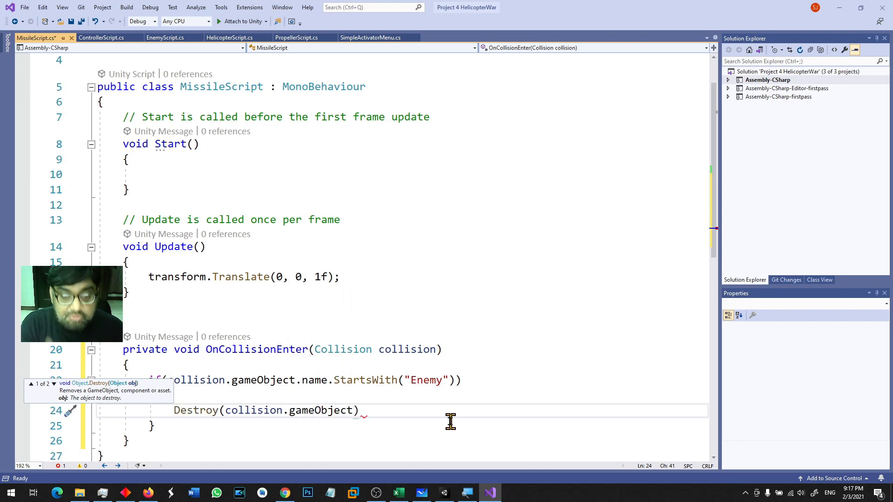
{"action": "type", "text": ")"}
{"action": "key", "text": "ctrl+s"}
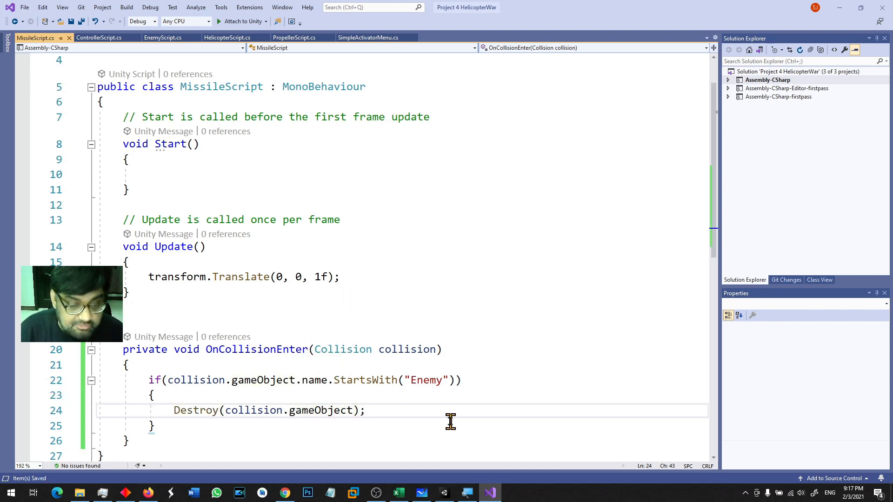
- Review the OnCollisionEnter code, examining the Destroy call and the "Enemy" string in the name check
{"action": "scroll", "coordinate": [450, 421], "scroll_direction": "down", "scroll_amount": 2}
{"action": "left_click", "coordinate": [348, 367]}
{"action": "left_click_drag", "start_coordinate": [142, 289], "coordinate": [216, 329]}
{"action": "left_click", "coordinate": [231, 335]}
{"action": "left_click", "coordinate": [253, 259]}
{"action": "left_click", "coordinate": [282, 335]}
{"action": "left_click_drag", "start_coordinate": [149, 289], "coordinate": [176, 319]}
{"action": "left_click", "coordinate": [203, 349]}
{"action": "left_click_drag", "start_coordinate": [148, 292], "coordinate": [371, 331]}
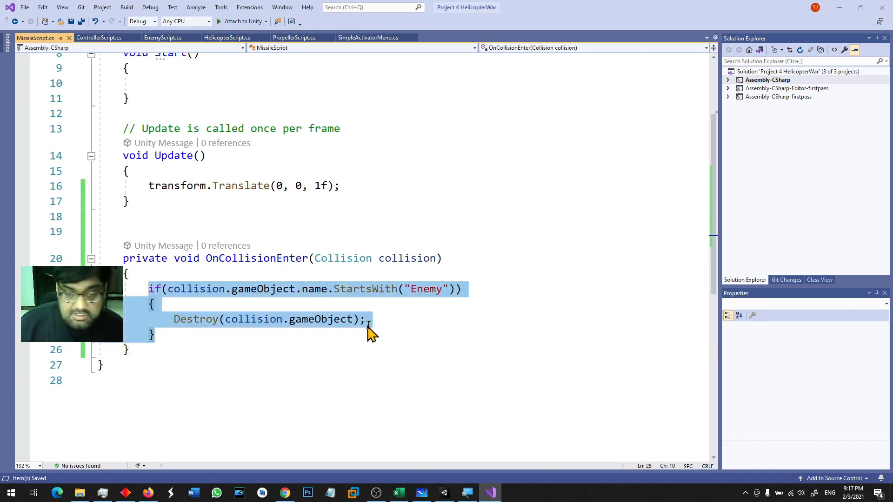
{"action": "left_click", "coordinate": [371, 321]}
{"action": "double_click", "coordinate": [426, 289]}
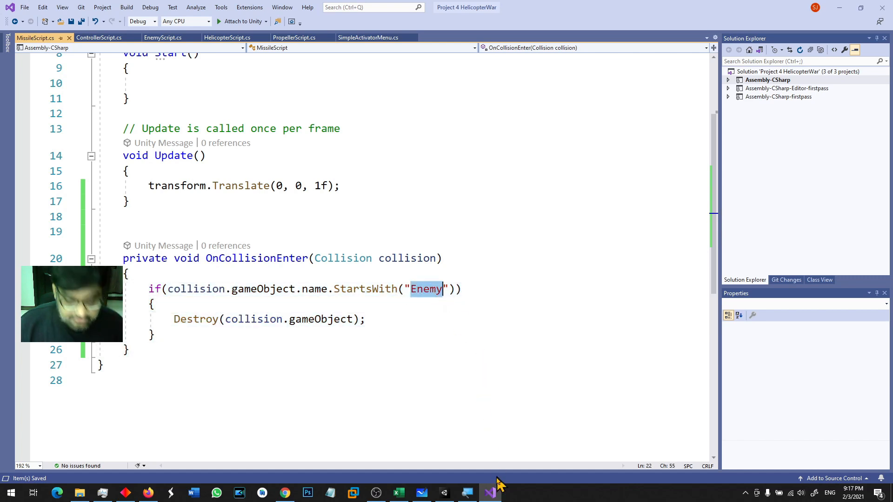
- Switch to Unity, return from the Missile prefab to SampleScene, and start play mode
{"action": "left_click", "coordinate": [444, 493]}
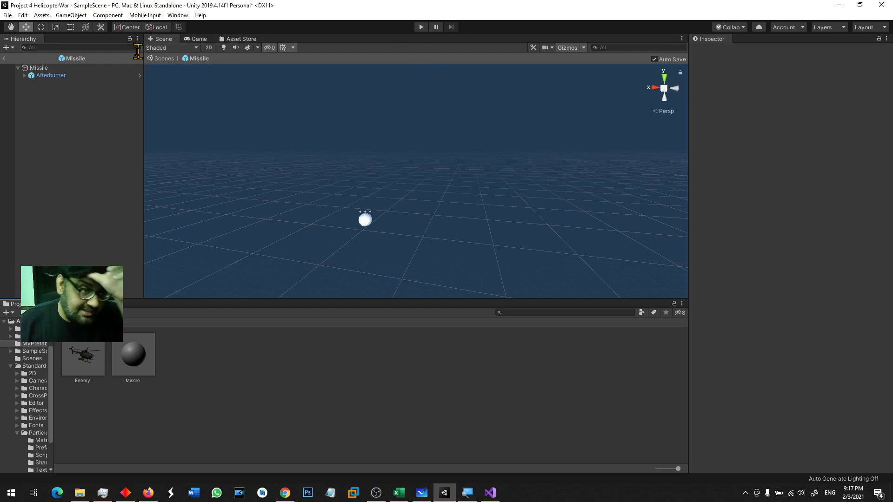
{"action": "left_click", "coordinate": [7, 60]}
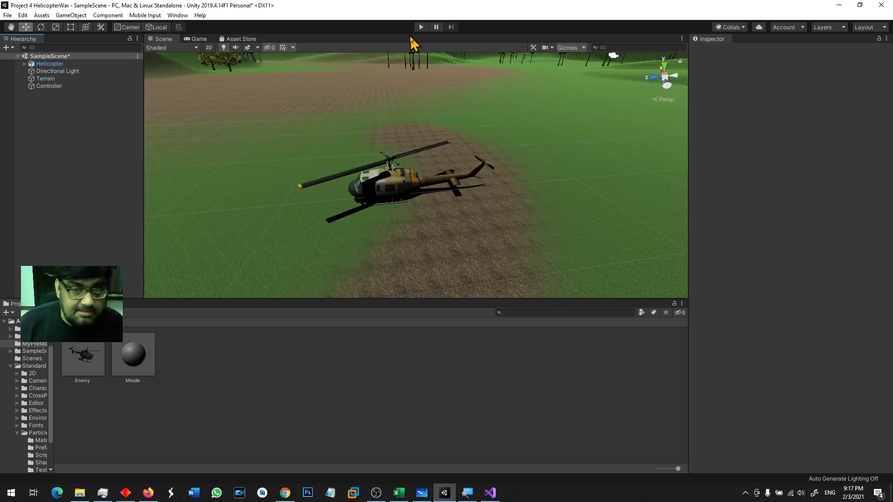
{"action": "left_click", "coordinate": [421, 27]}
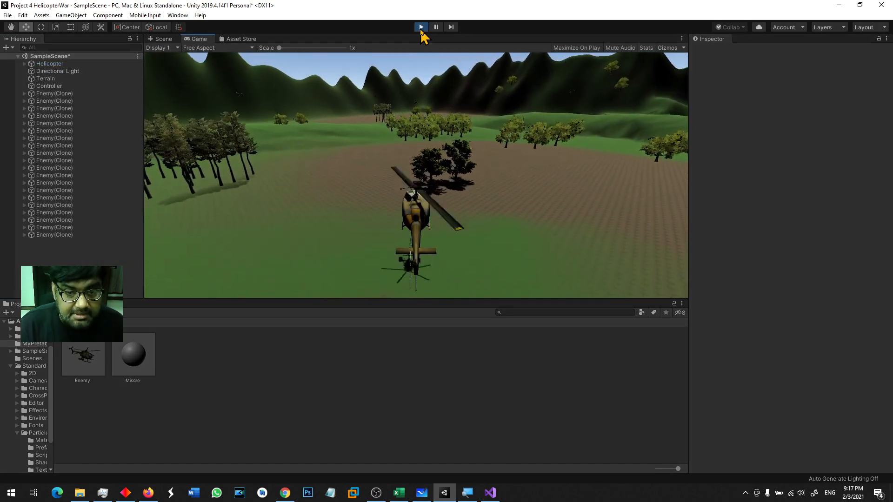
- Fire a burst of missiles from the helicopter while climbing over the terrain
{"action": "key", "text": "space"}
{"action": "key", "text": "space"}
{"action": "key", "text": "space"}
{"action": "key", "text": "space"}
{"action": "key", "text": "space"}
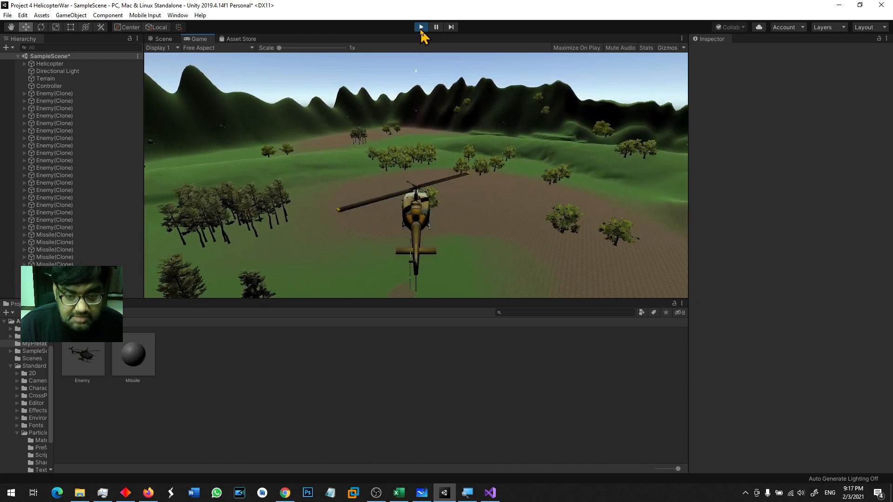
- Turn the helicopter right and left to aim missiles at the enemy helicopters, and stop play mode
{"action": "key", "text": "Right"}
{"action": "key", "text": "d"}
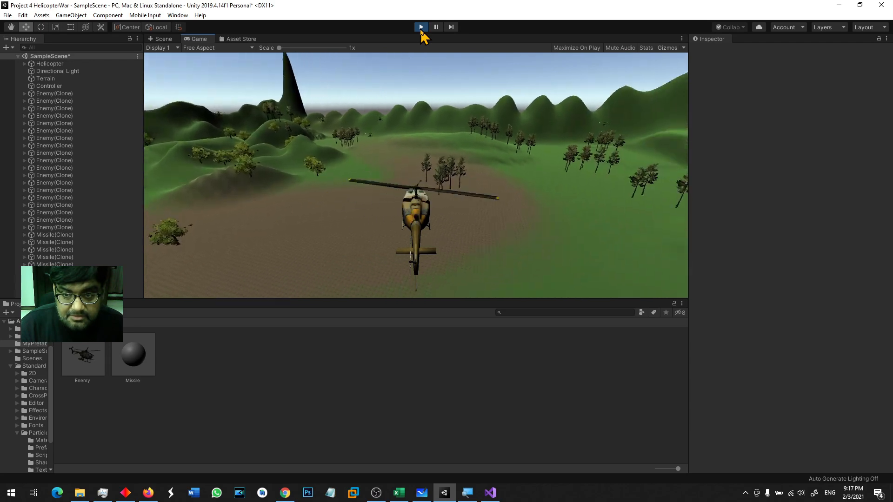
{"action": "key", "text": "d"}
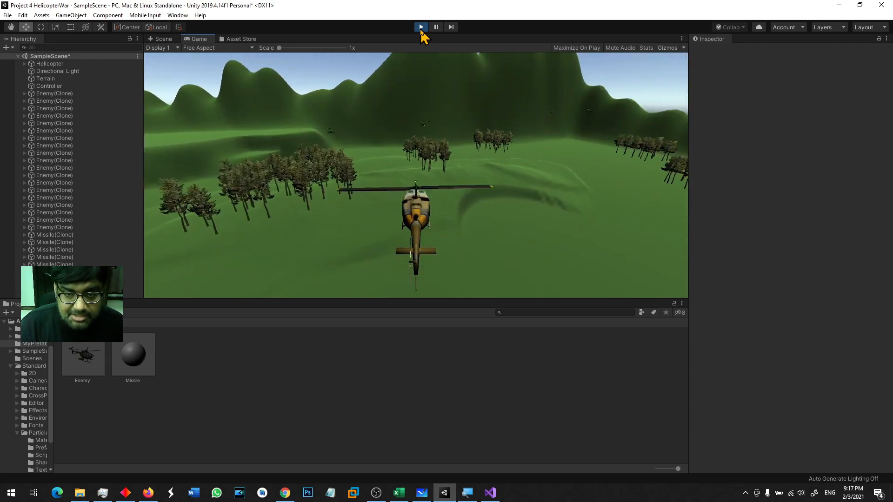
{"action": "key", "text": "a"}
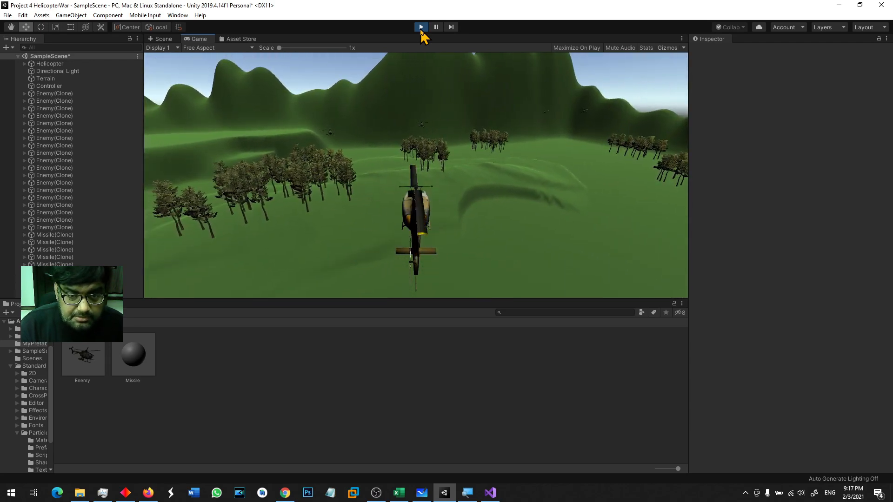
{"action": "key", "text": "a"}
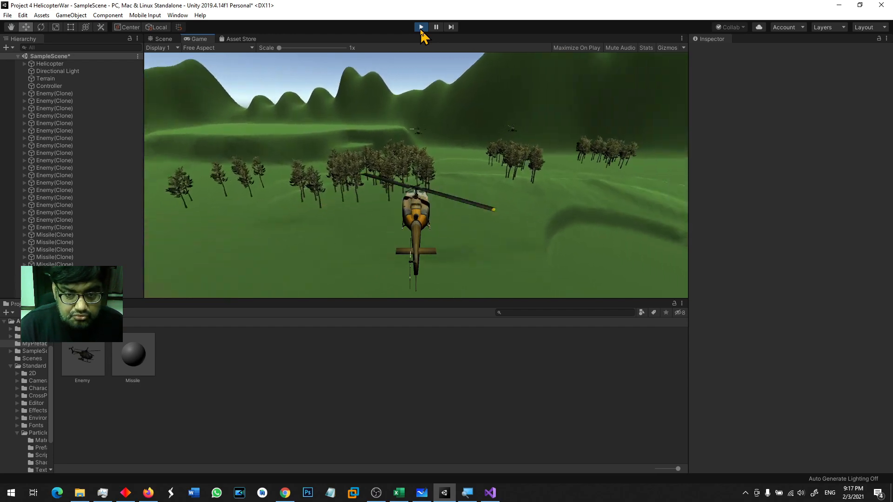
{"action": "key", "text": "d"}
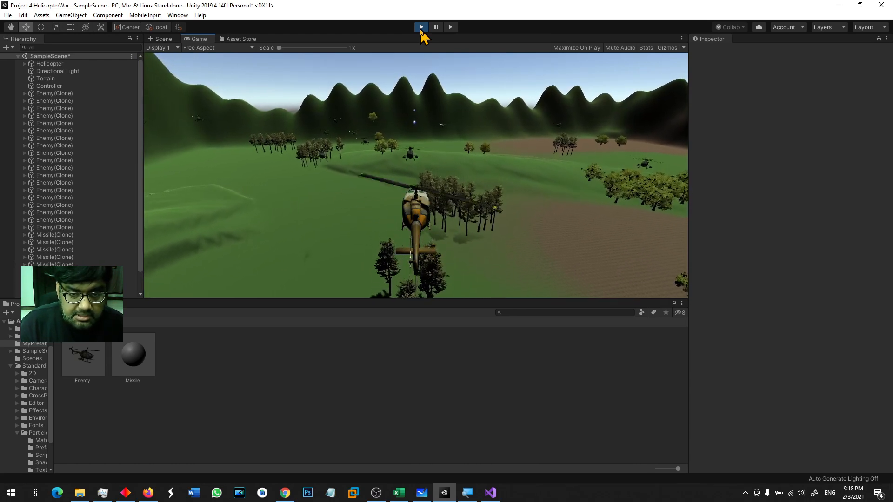
{"action": "key", "text": "a"}
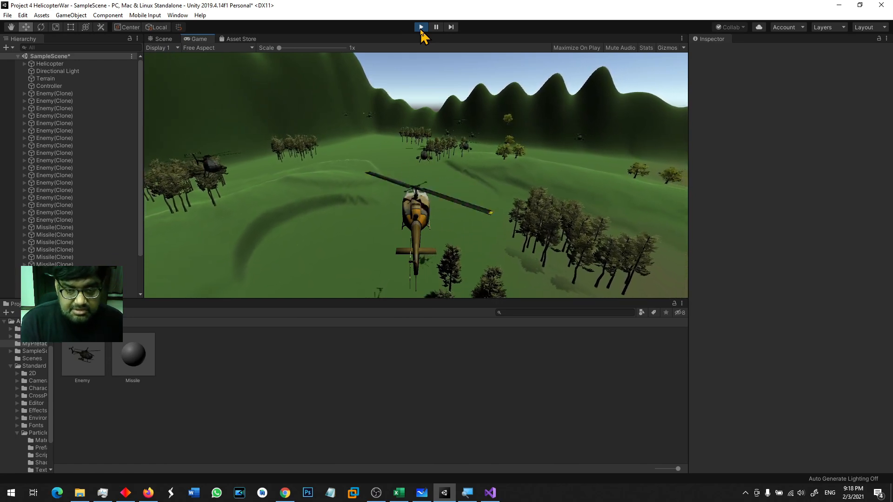
{"action": "left_click", "coordinate": [420, 27]}
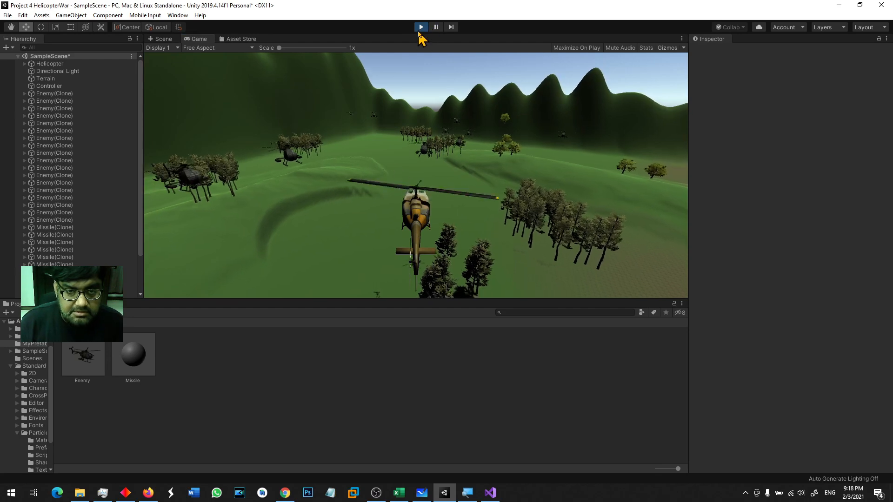
- Run the game again, firing missiles while turning right toward an enemy helicopter, and stop play mode
{"action": "left_click", "coordinate": [420, 27]}
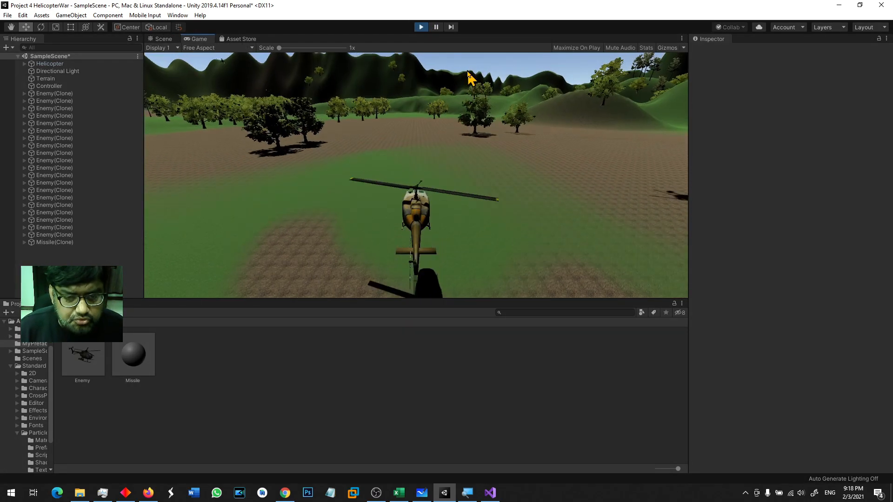
{"action": "key", "text": "space"}
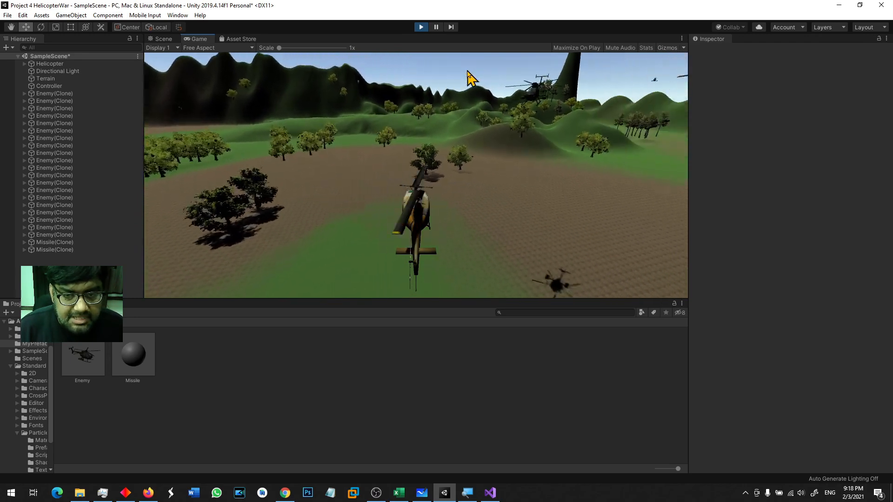
{"action": "key", "text": "Right"}
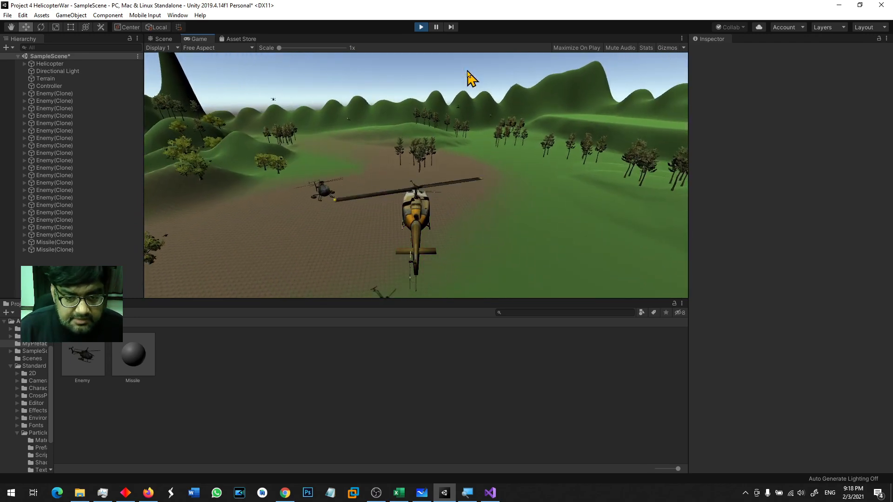
{"action": "key", "text": "space"}
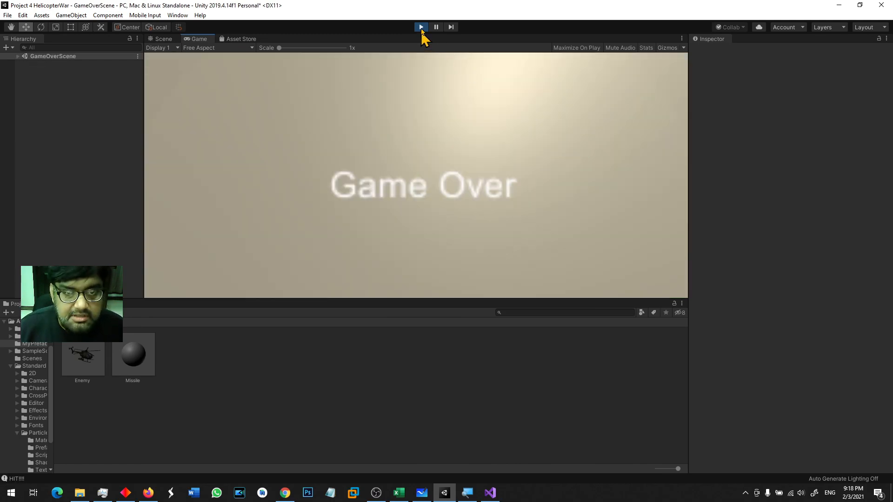
{"action": "left_click", "coordinate": [421, 28]}
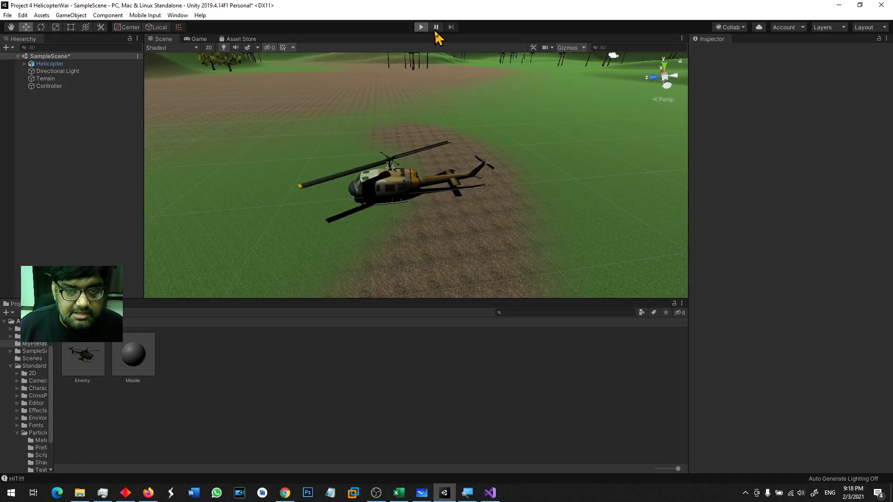
- Replay the game to test a missile shot at the enemy helicopter ahead, and end the run
{"action": "key", "text": "ctrl+p"}
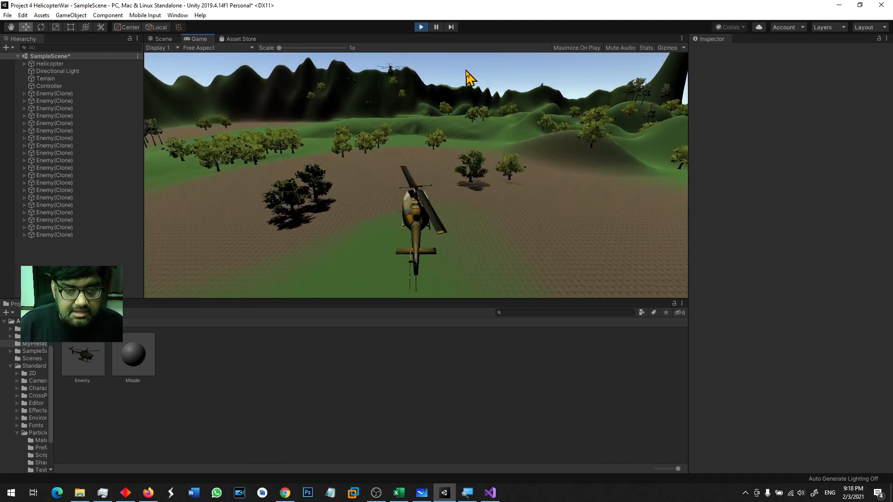
{"action": "key", "text": "space"}
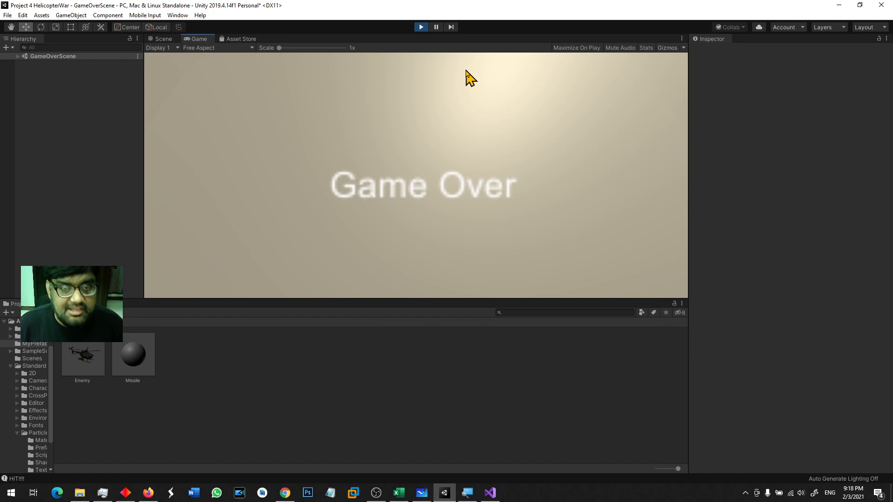
{"action": "left_click", "coordinate": [421, 28]}
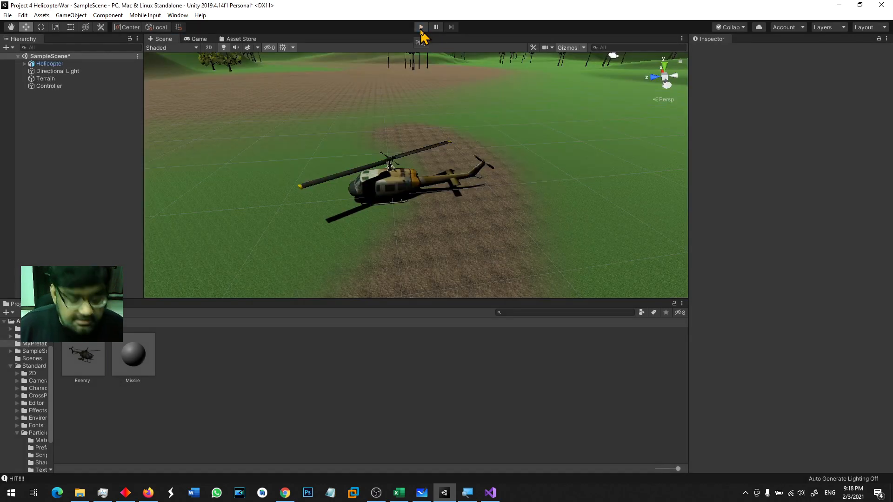
- Run the helicopter game once more through to the Game Over scene, and stop play mode
{"action": "left_click", "coordinate": [421, 28]}
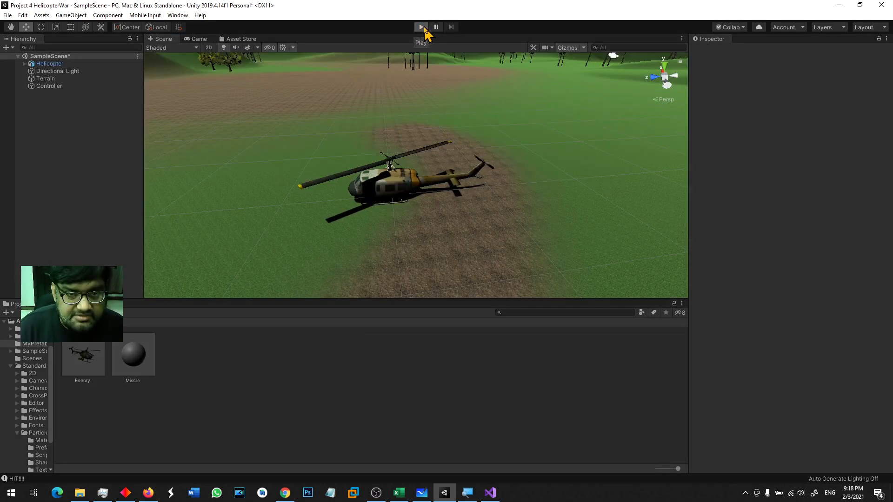
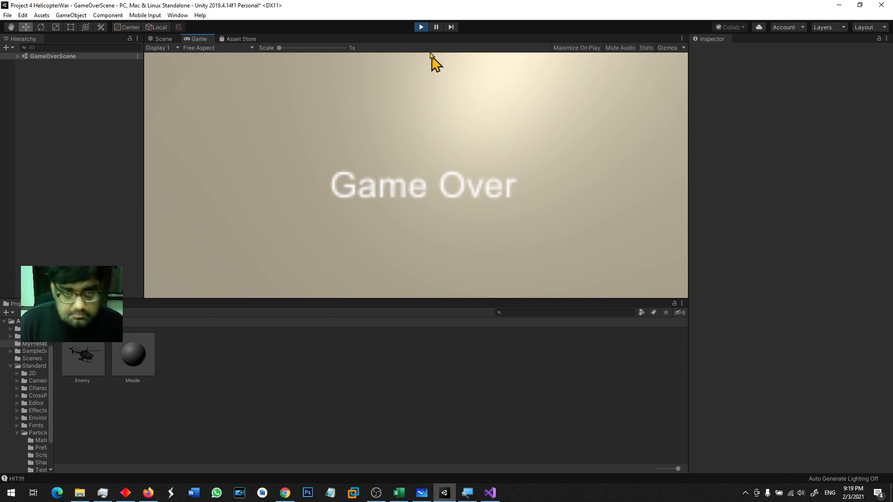
{"action": "left_click", "coordinate": [422, 27]}
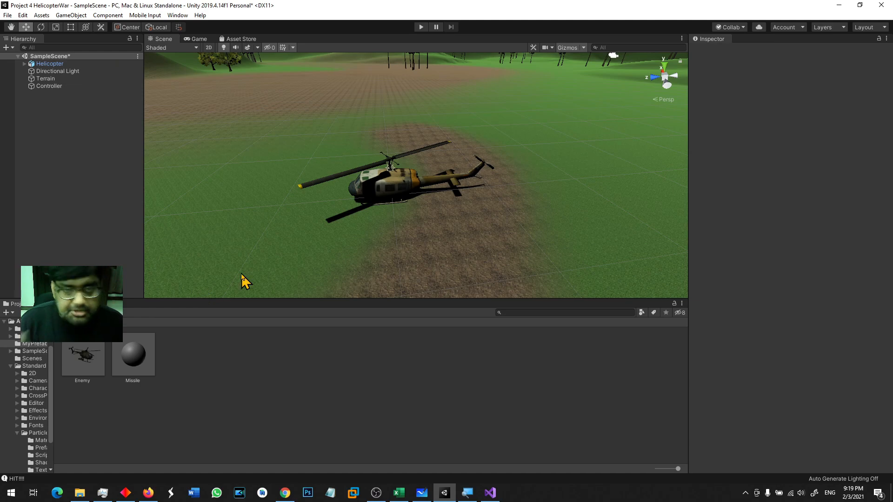
- Switch to Visual Studio and add an Instantiate(explosion); call after the Destroy line in MissileScript's OnCollisionEnter
{"action": "left_click", "coordinate": [490, 492]}
{"action": "left_click", "coordinate": [189, 309]}
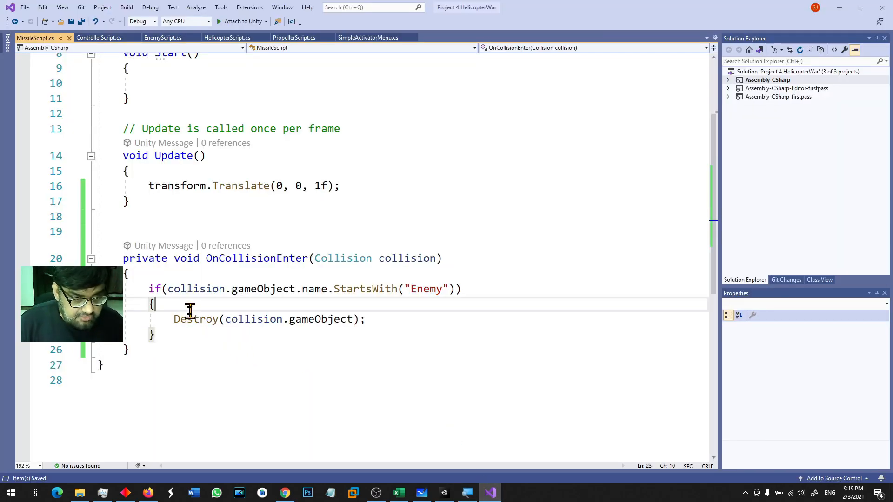
{"action": "left_click", "coordinate": [409, 320]}
{"action": "key", "text": "Return"}
{"action": "type", "text": "I"}
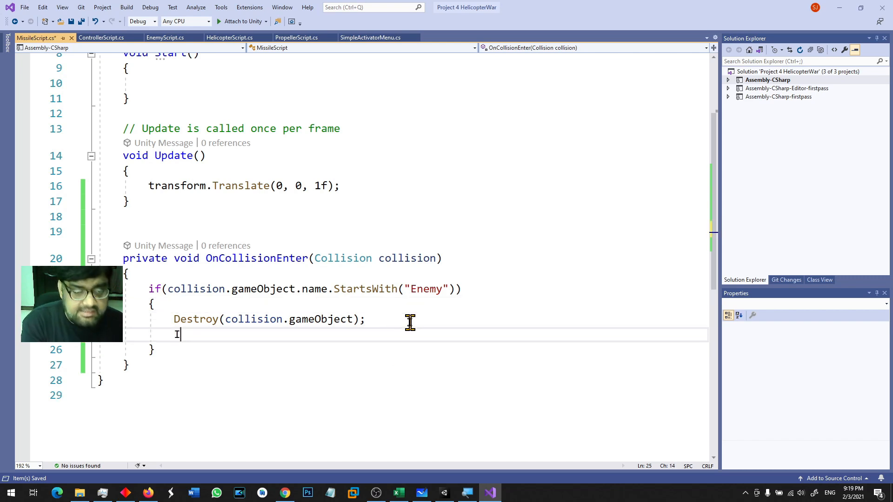
{"action": "type", "text": "nstan"}
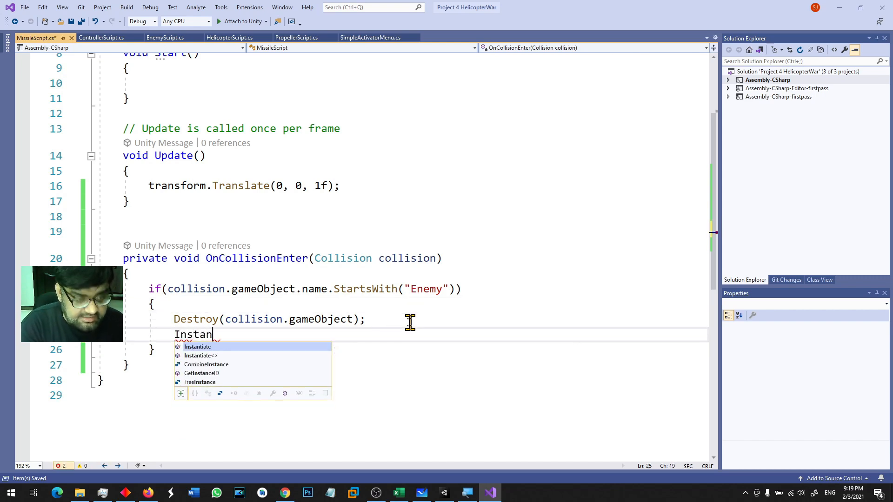
{"action": "key", "text": "Tab"}
{"action": "type", "text": "(ex"}
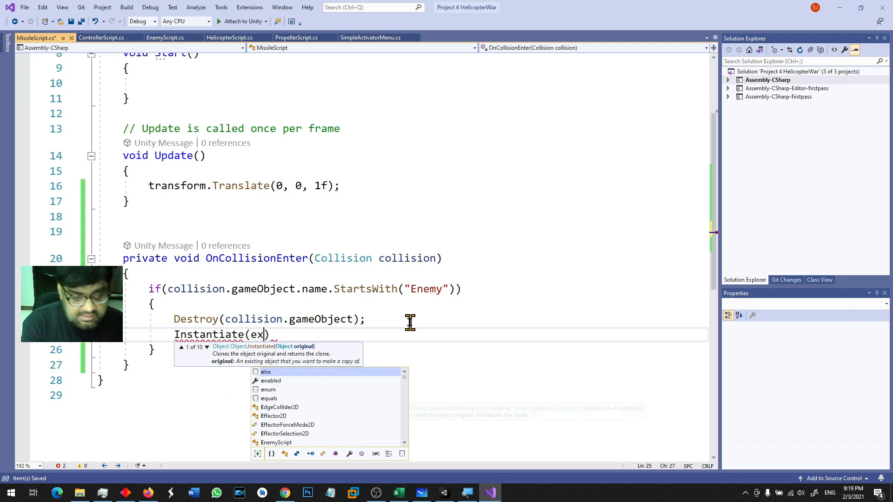
{"action": "type", "text": "plosion."}
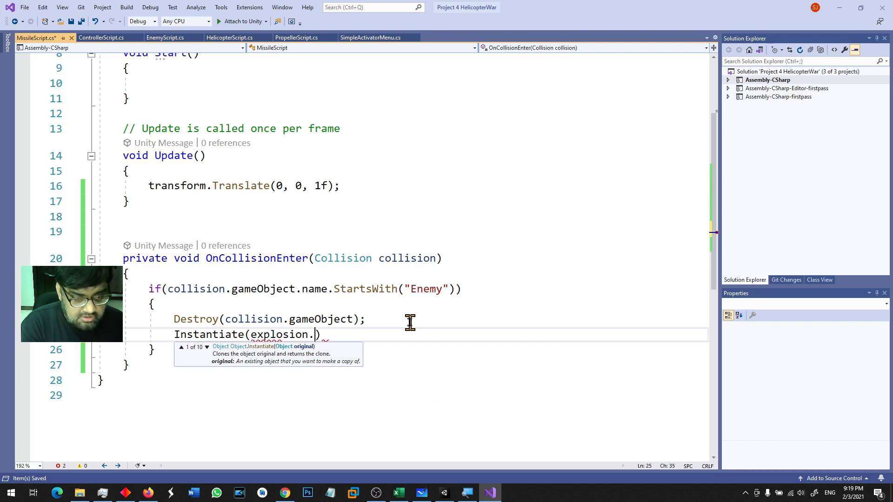
{"action": "type", "text": ");"}
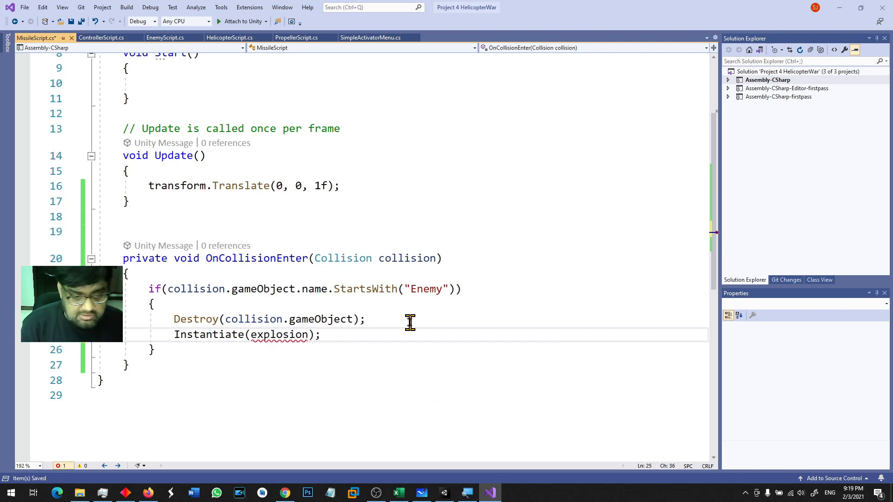
- Extend the Instantiate call with transform.position and transform.rotation as its position and rotation arguments
{"action": "type", "text": ", "}
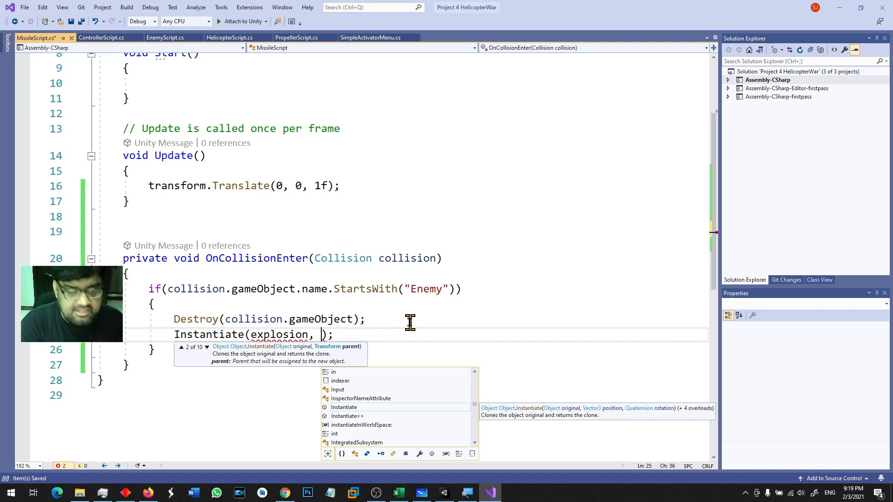
{"action": "type", "text": "transform.Po"}
{"action": "key", "text": "Tab"}
{"action": "type", "text": ", transform"}
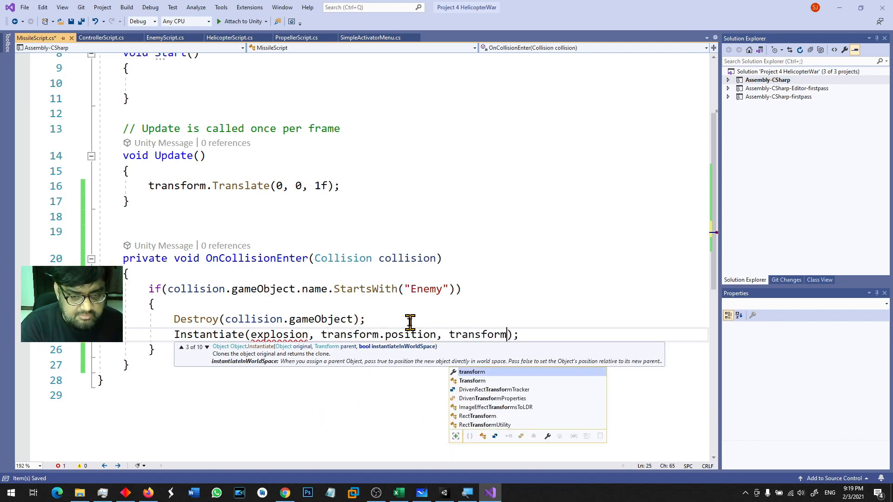
{"action": "type", "text": ".rotation"}
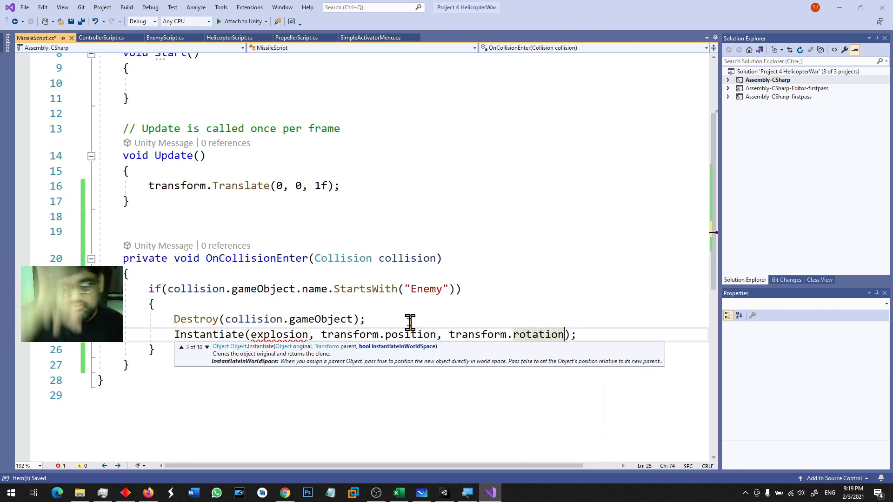
{"action": "key", "text": "End"}
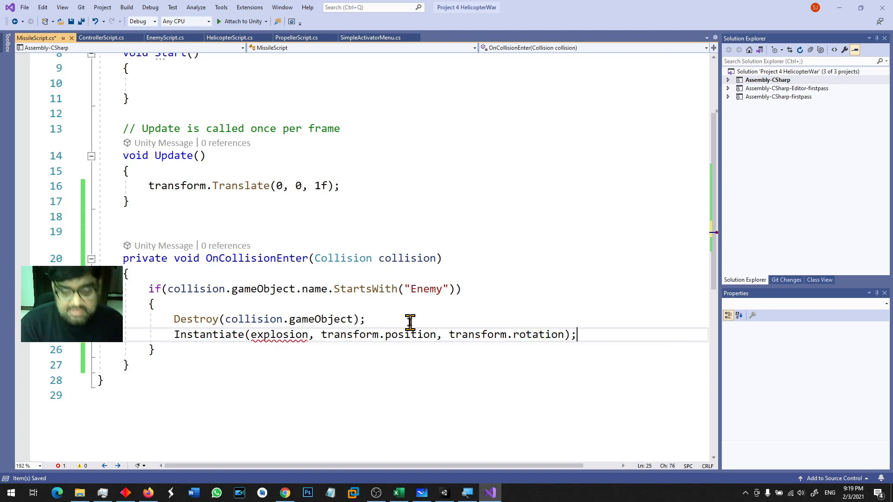
- Declare a public GameObject field named explosion at the start of the MissileScript class, and save the script
{"action": "double_click", "coordinate": [301, 333]}
{"action": "scroll", "coordinate": [350, 330], "scroll_direction": "up", "scroll_amount": 3}
{"action": "left_click", "coordinate": [315, 149]}
{"action": "key", "text": "Return"}
{"action": "type", "text": "Game"}
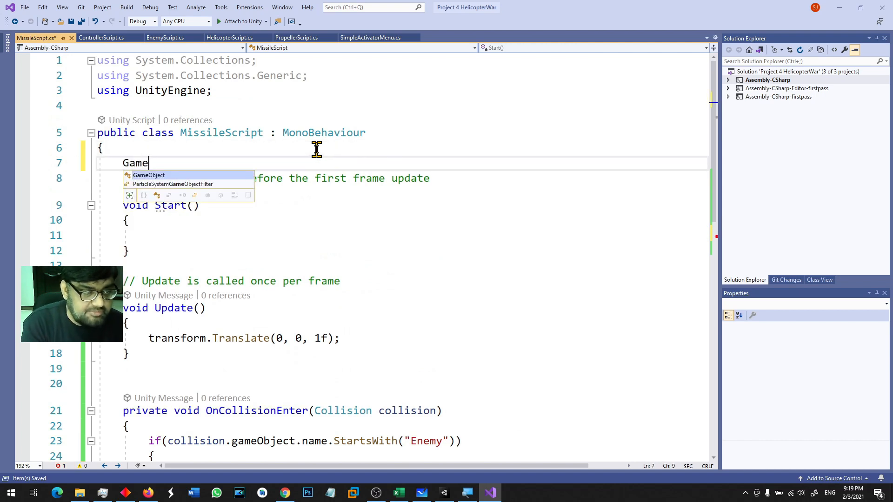
{"action": "type", "text": "Object ep"}
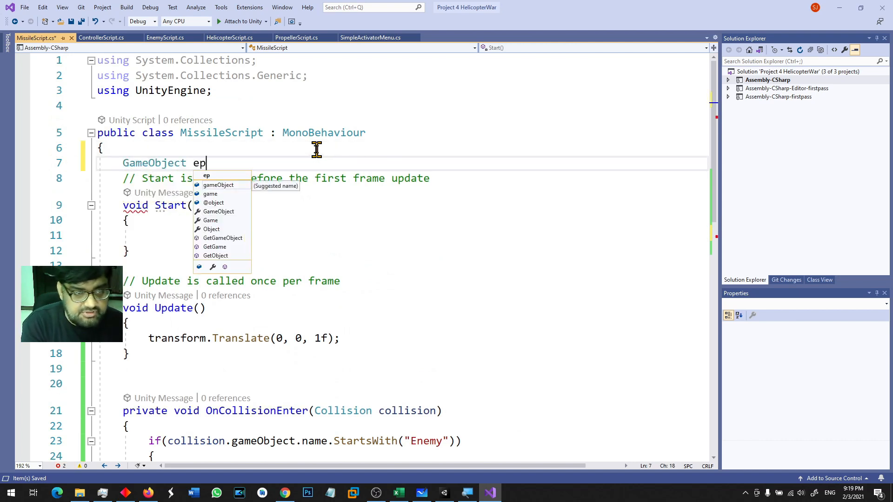
{"action": "type", "text": "losion;"}
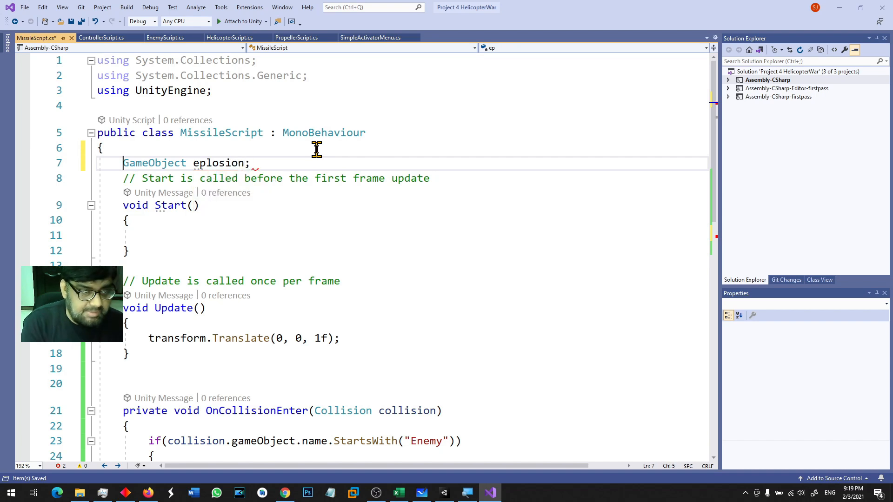
{"action": "type", "text": "public"}
{"action": "key", "text": "ctrl+s"}
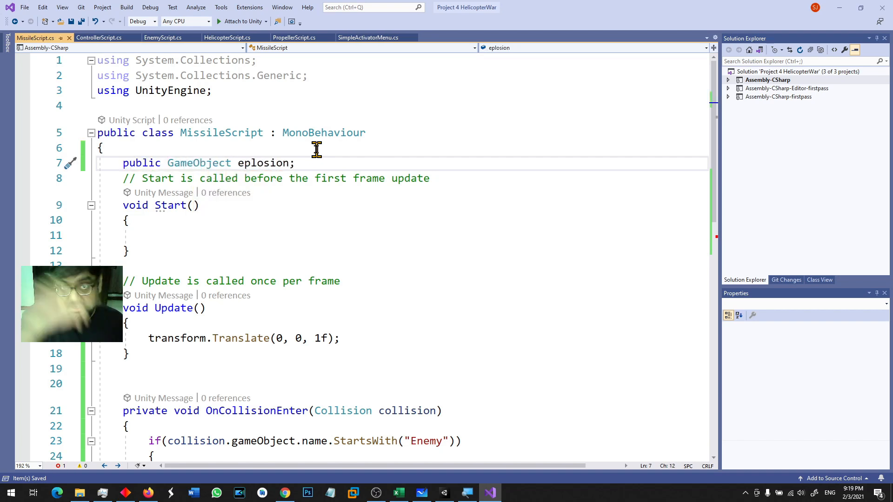
{"action": "left_click", "coordinate": [244, 162]}
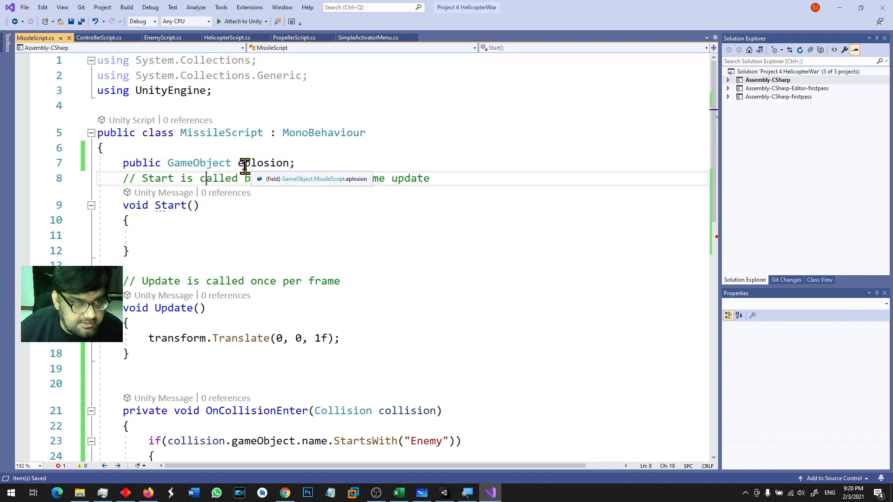
{"action": "type", "text": "x"}
{"action": "key", "text": "ctrl+s"}
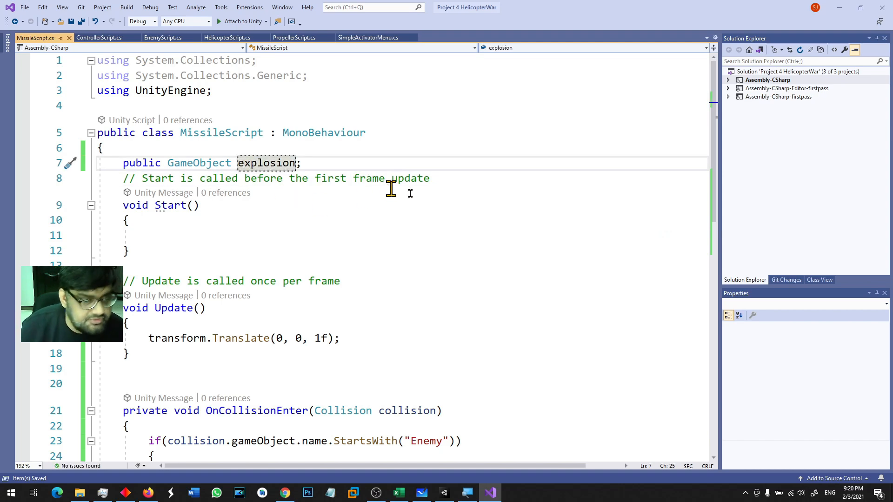
{"action": "scroll", "coordinate": [418, 205], "scroll_direction": "down", "scroll_amount": 6}
- Switch to Unity, open the Missile prefab and locate the Explosion field of its Missile Script component
{"action": "key", "text": "alt+Tab"}
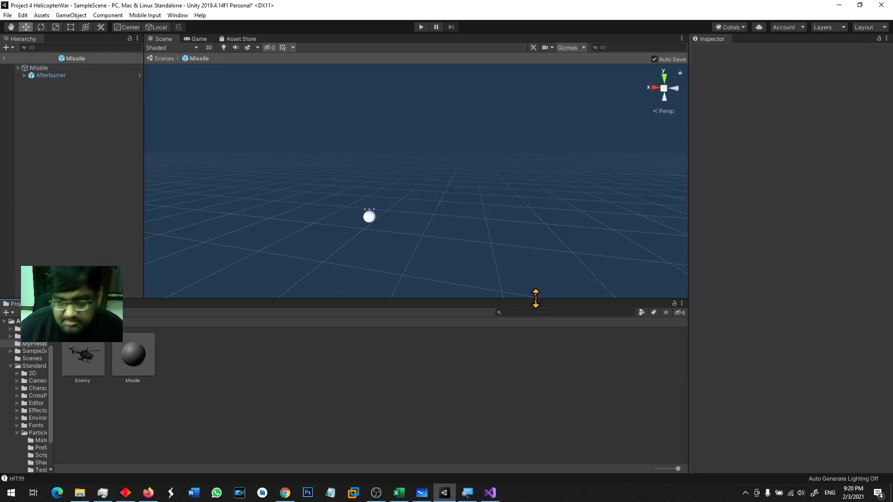
{"action": "left_click", "coordinate": [151, 365]}
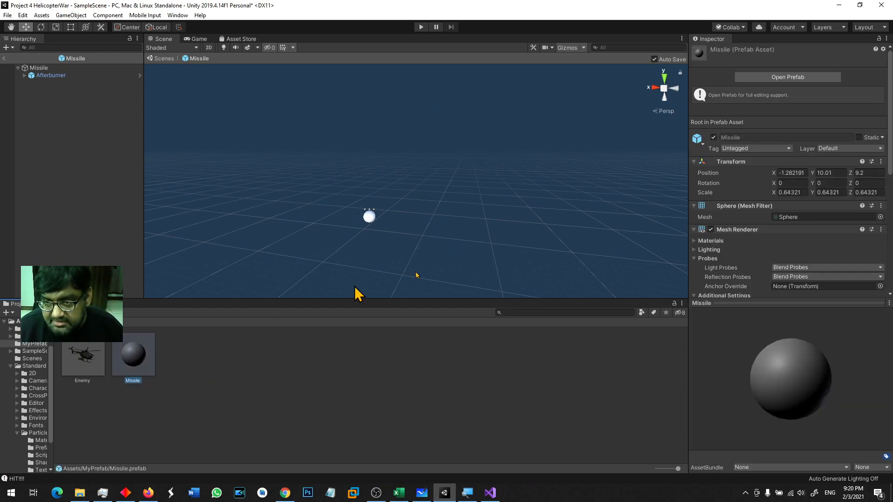
{"action": "scroll", "coordinate": [758, 275], "scroll_direction": "down", "scroll_amount": 5}
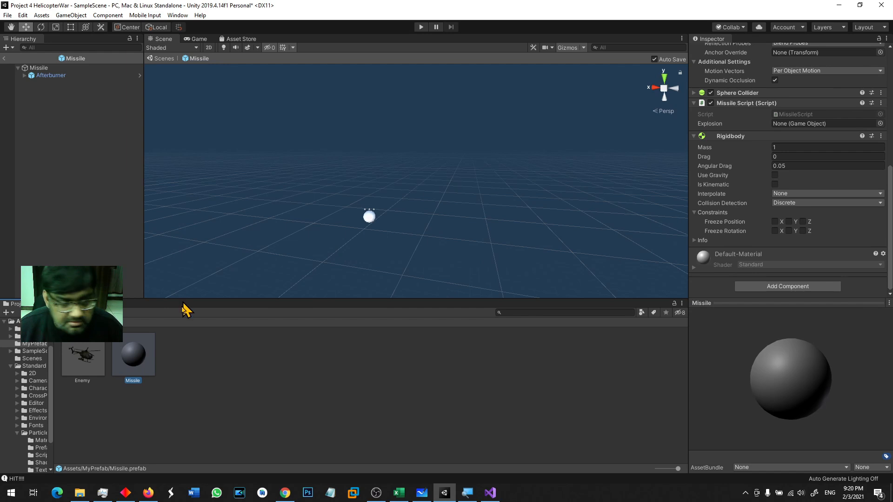
{"action": "scroll", "coordinate": [788, 190], "scroll_direction": "up", "scroll_amount": 5}
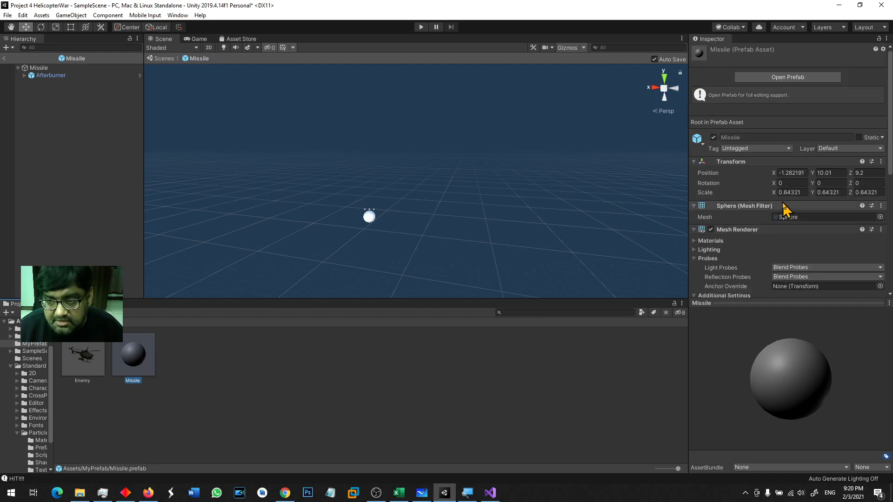
{"action": "scroll", "coordinate": [785, 210], "scroll_direction": "down", "scroll_amount": 1}
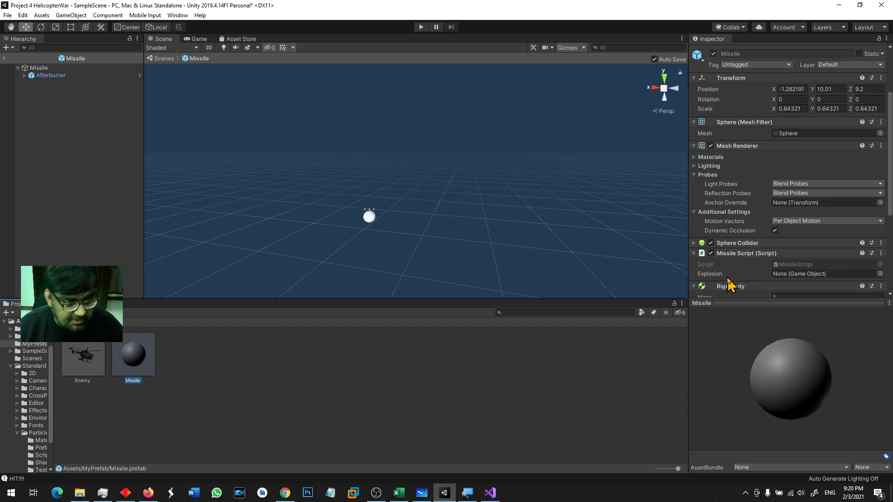
- Assign the Explosion prefab from the ParticleSystems Prefabs folder to the Missile Script's Explosion field on the Missile root object
{"action": "left_click", "coordinate": [38, 433]}
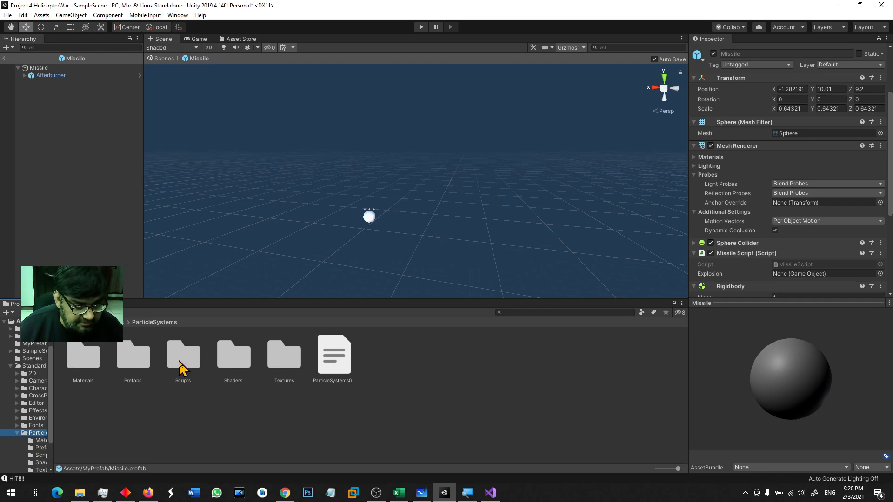
{"action": "double_click", "coordinate": [143, 356]}
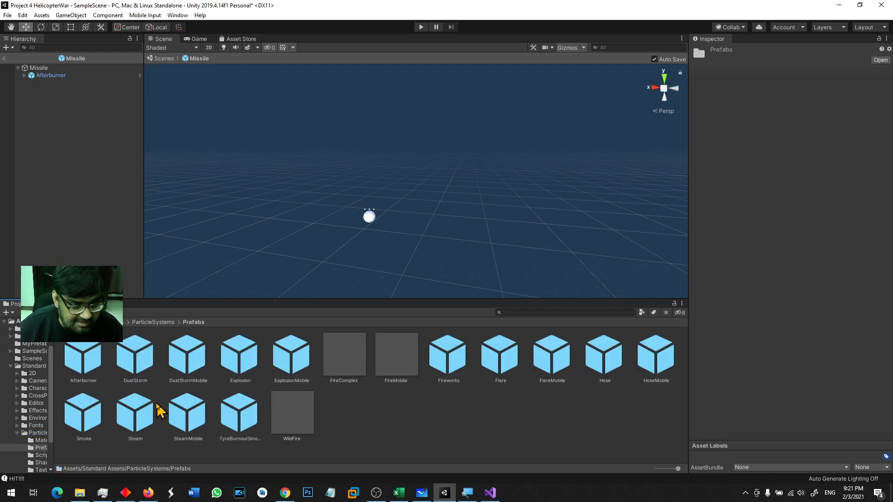
{"action": "left_click", "coordinate": [369, 218]}
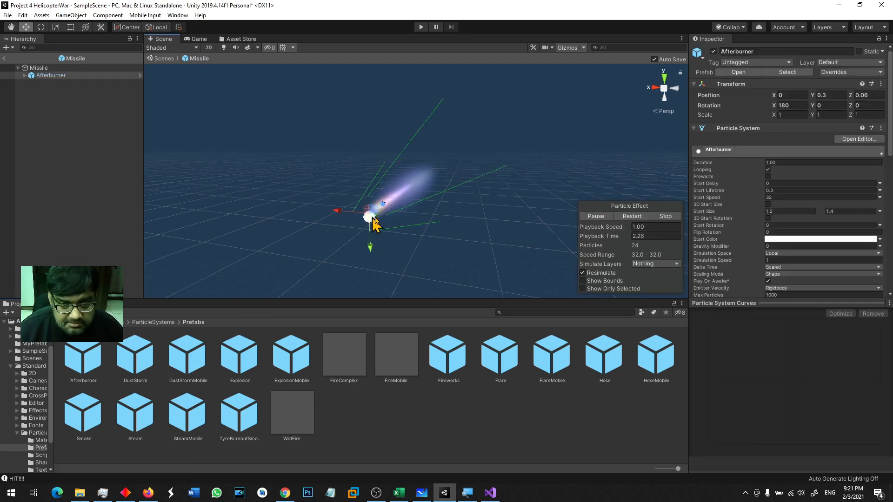
{"action": "scroll", "coordinate": [788, 223], "scroll_direction": "down", "scroll_amount": 10}
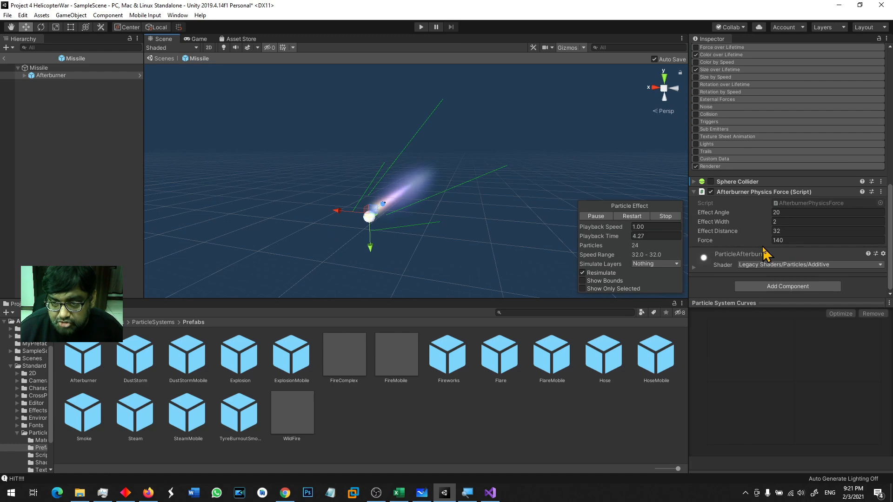
{"action": "scroll", "coordinate": [753, 219], "scroll_direction": "up", "scroll_amount": 8}
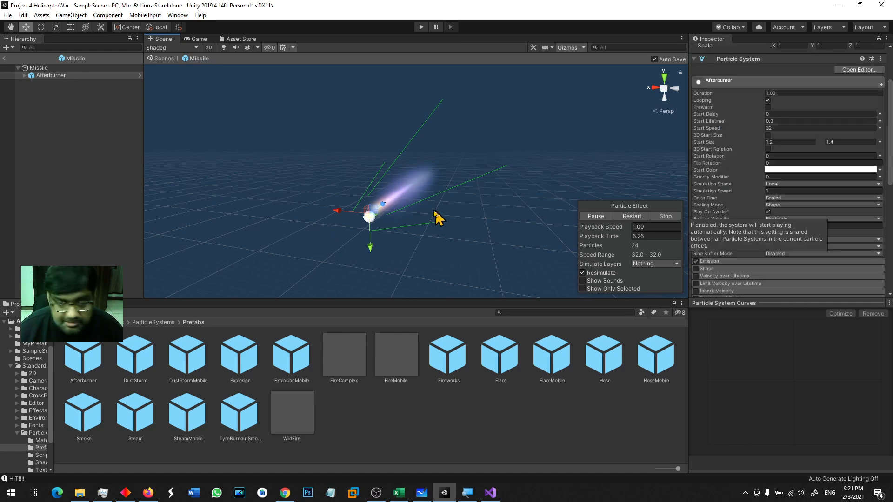
{"action": "left_click", "coordinate": [38, 67]}
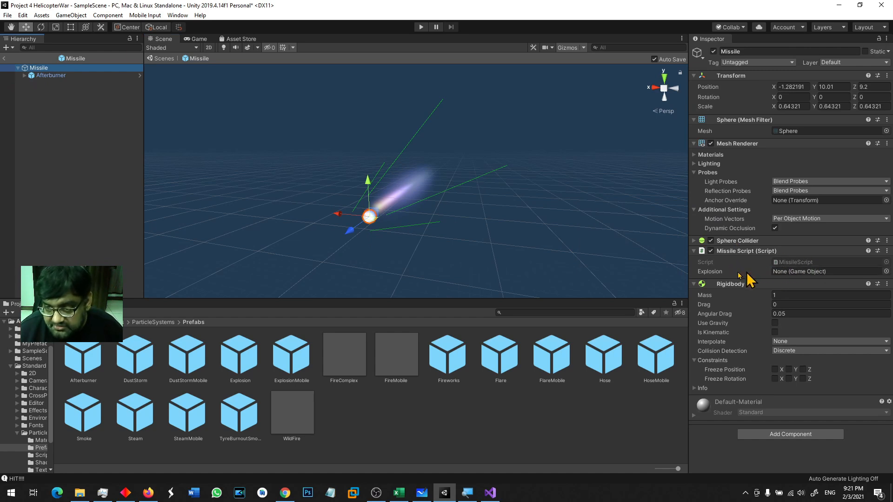
{"action": "left_click_drag", "start_coordinate": [239, 358], "coordinate": [782, 273]}
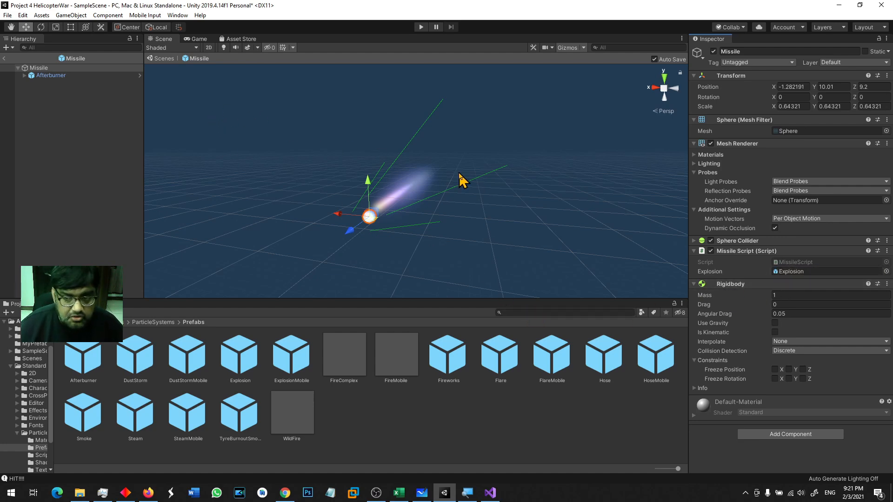
- Recheck the explosion code in Visual Studio, and return to SampleScene in Unity to start play mode
{"action": "left_click", "coordinate": [490, 493]}
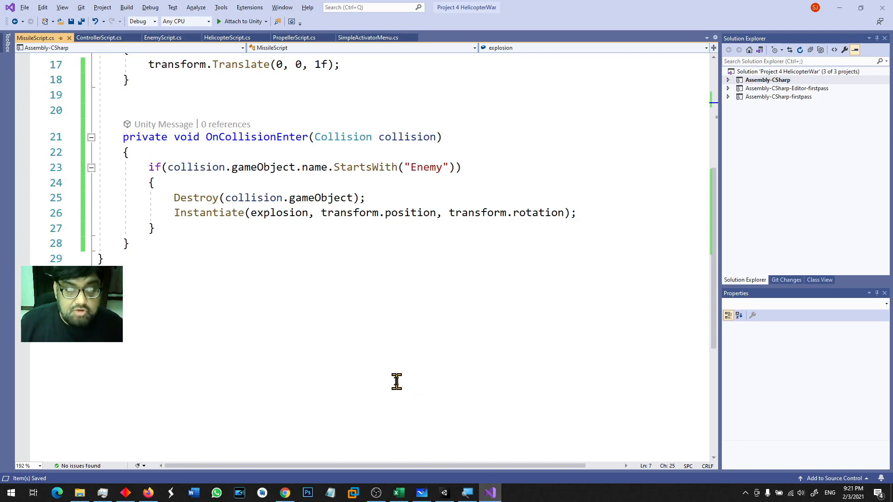
{"action": "left_click", "coordinate": [445, 491]}
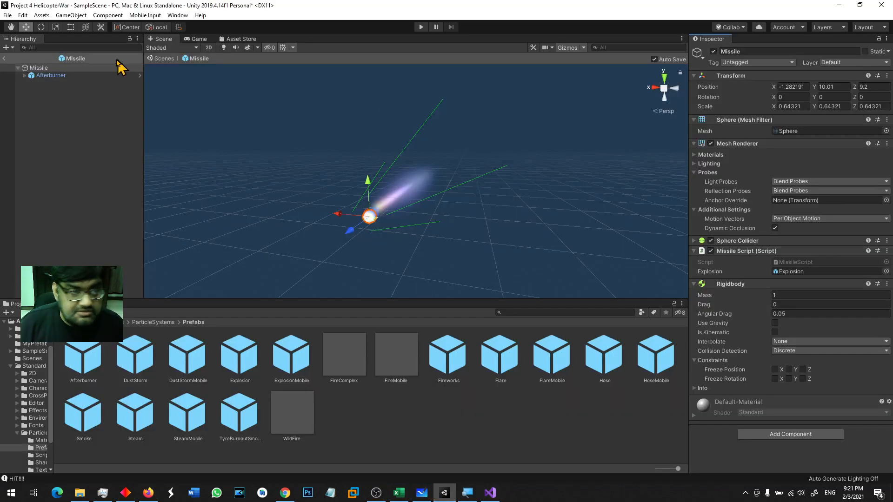
{"action": "left_click", "coordinate": [5, 58]}
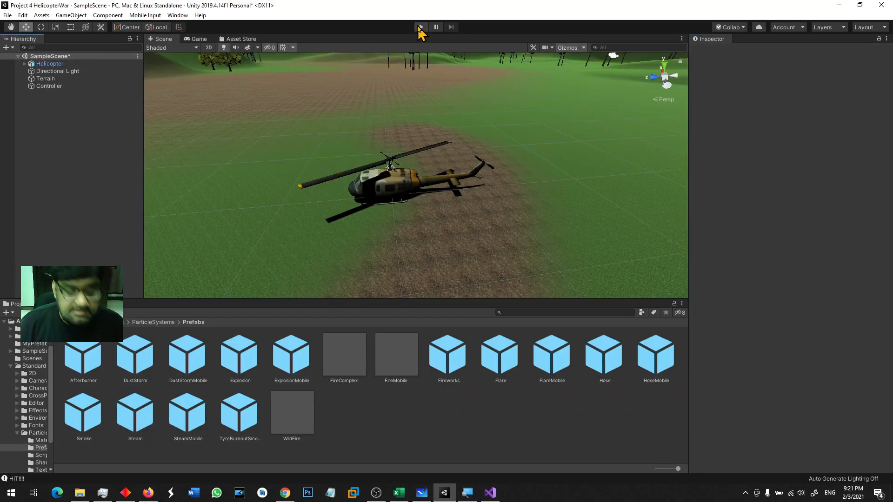
{"action": "left_click", "coordinate": [420, 28]}
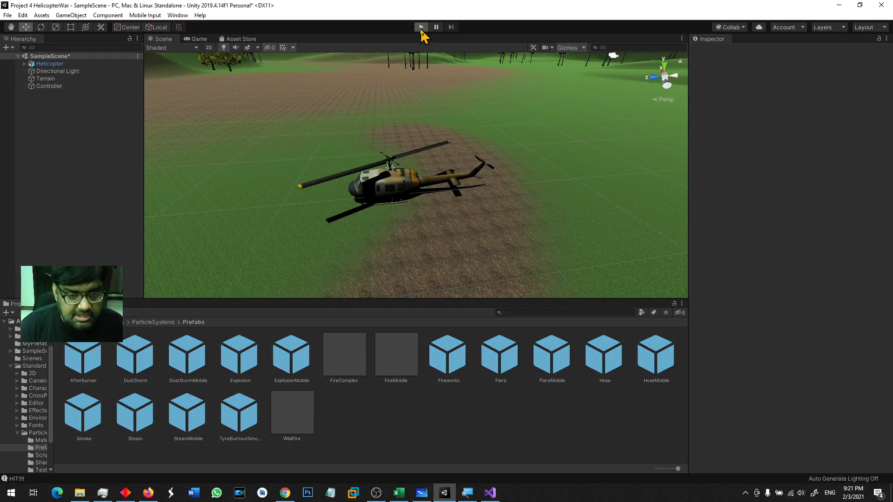
- Playtest the scene by turning the helicopter and firing several missiles at the Enemy helicopters, and stop play mode
{"action": "key", "text": "d"}
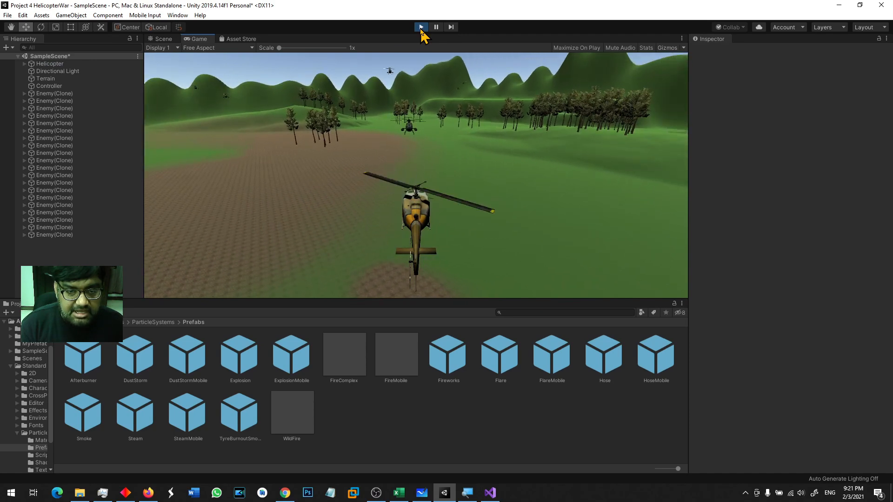
{"action": "key", "text": "a"}
{"action": "key", "text": "space"}
{"action": "key", "text": "space"}
{"action": "key", "text": "space"}
{"action": "key", "text": "space"}
{"action": "key", "text": "s"}
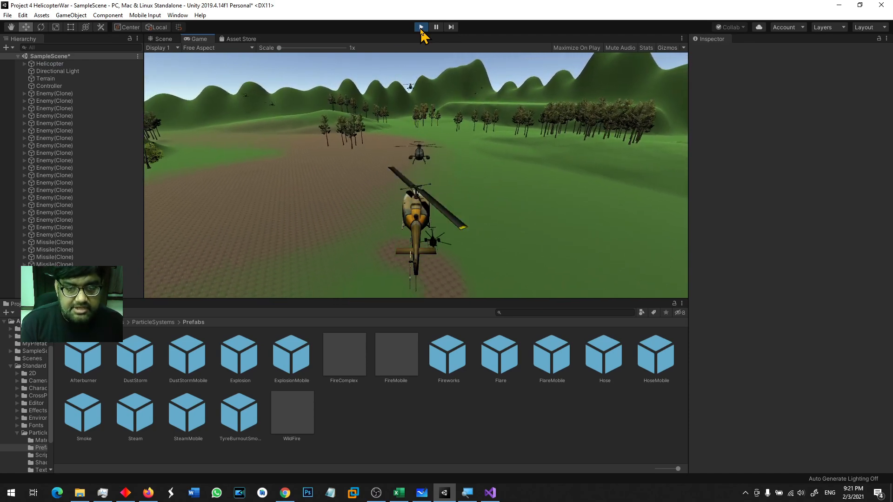
{"action": "left_click", "coordinate": [421, 27]}
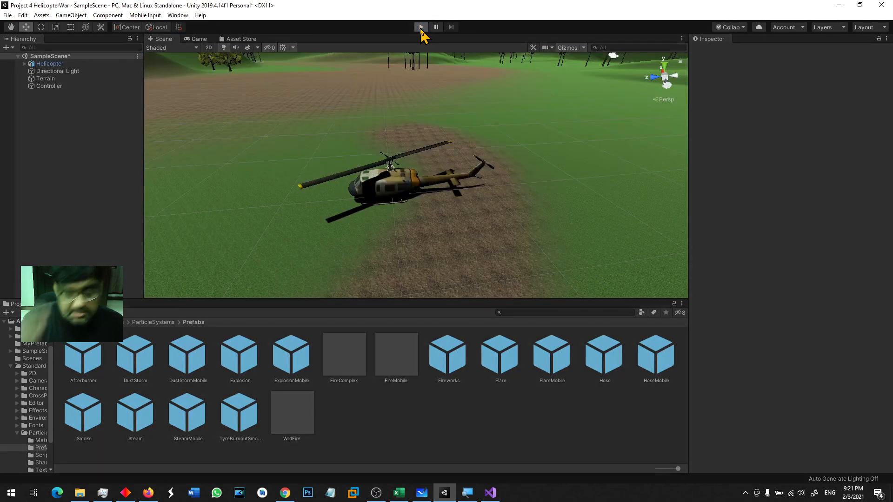
- Run the game again, steer toward the Enemy helicopters and fire missiles to test the explosion on a hit, and stop play mode
{"action": "left_click", "coordinate": [421, 27]}
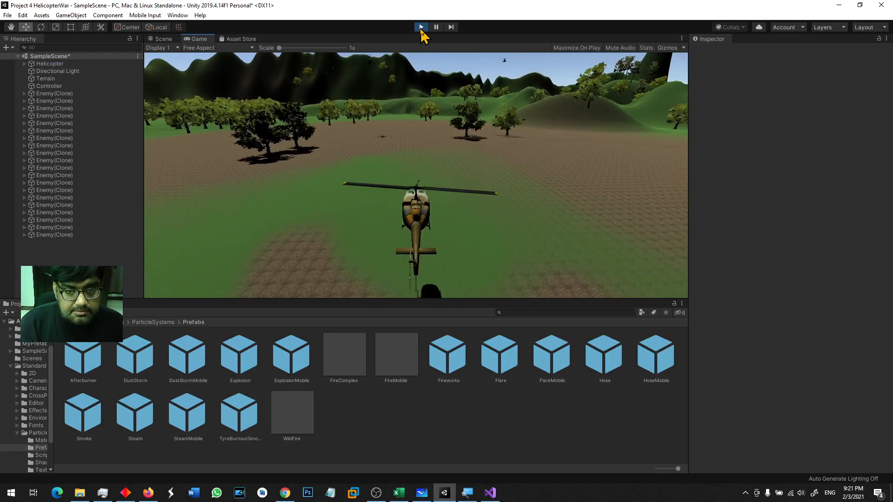
{"action": "key", "text": "d"}
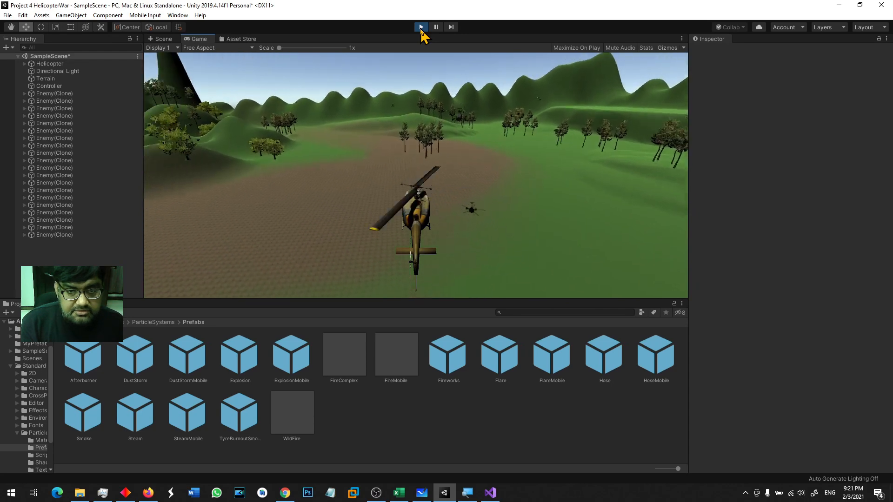
{"action": "key", "text": "a"}
{"action": "key", "text": "a"}
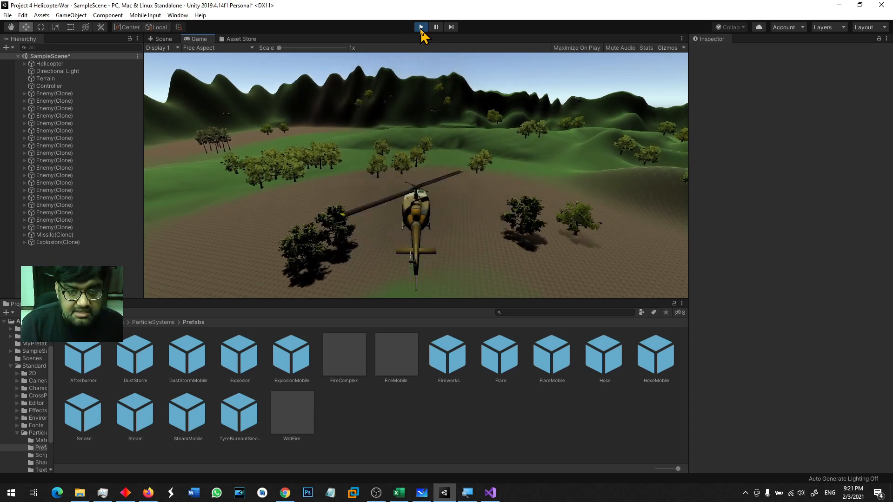
{"action": "key", "text": "space"}
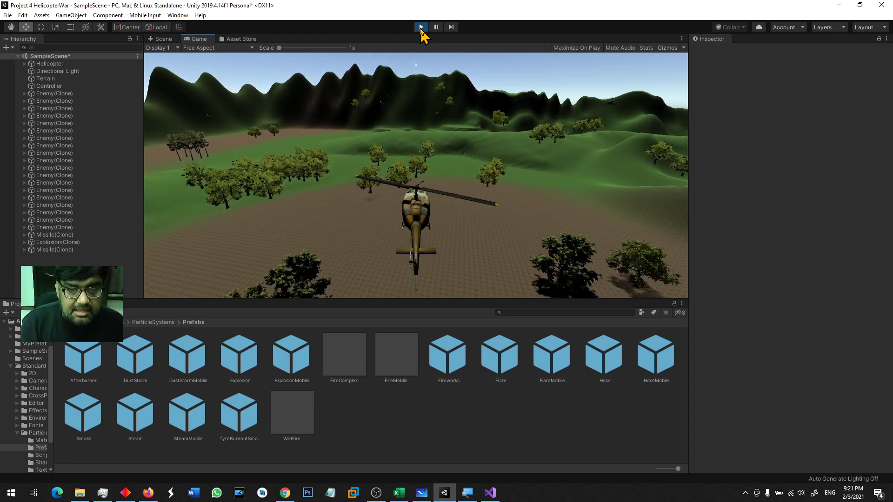
{"action": "key", "text": "d"}
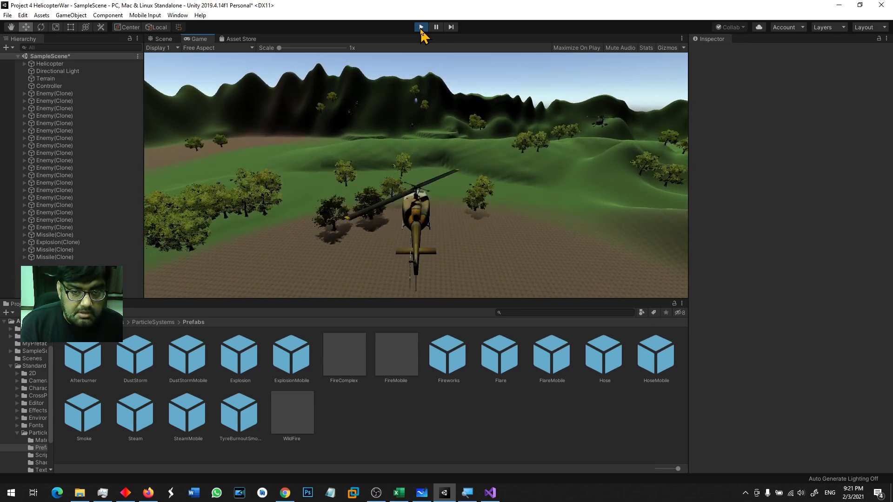
{"action": "key", "text": "w"}
{"action": "key", "text": "d"}
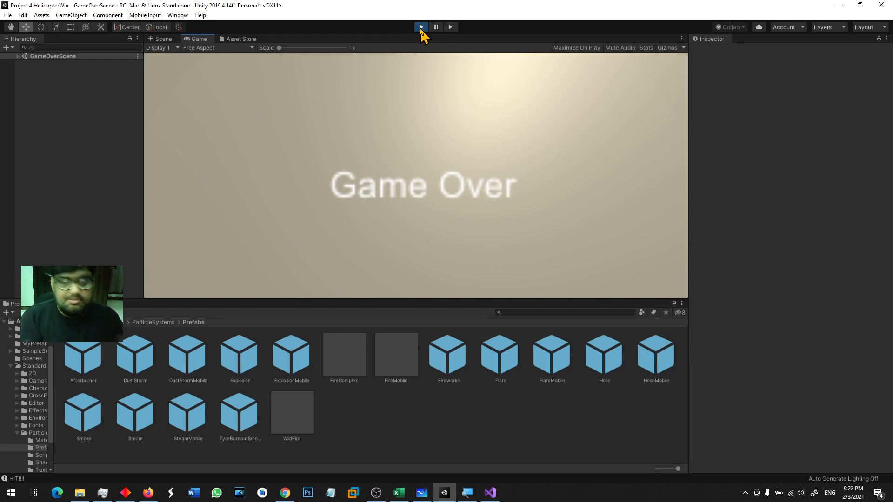
{"action": "left_click", "coordinate": [420, 27]}
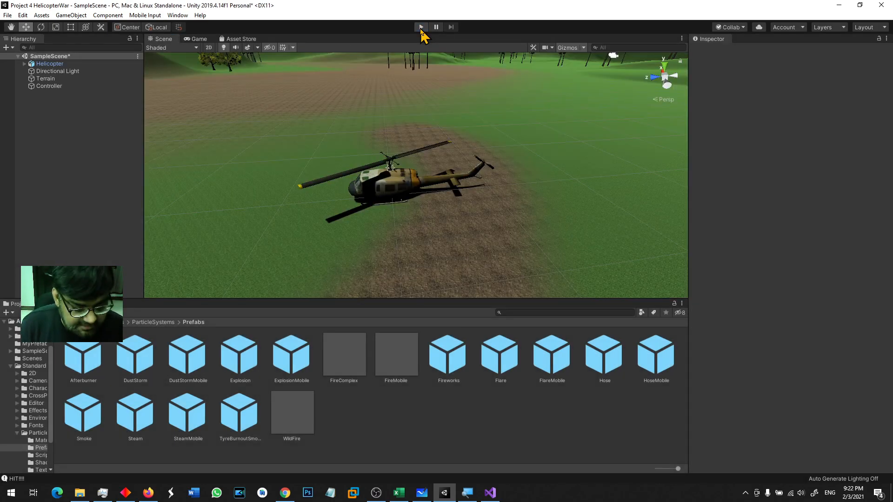
- Playtest a third time, lining up the helicopter with distant enemies and firing more missiles until the game is over, and stop play mode
{"action": "left_click", "coordinate": [420, 27]}
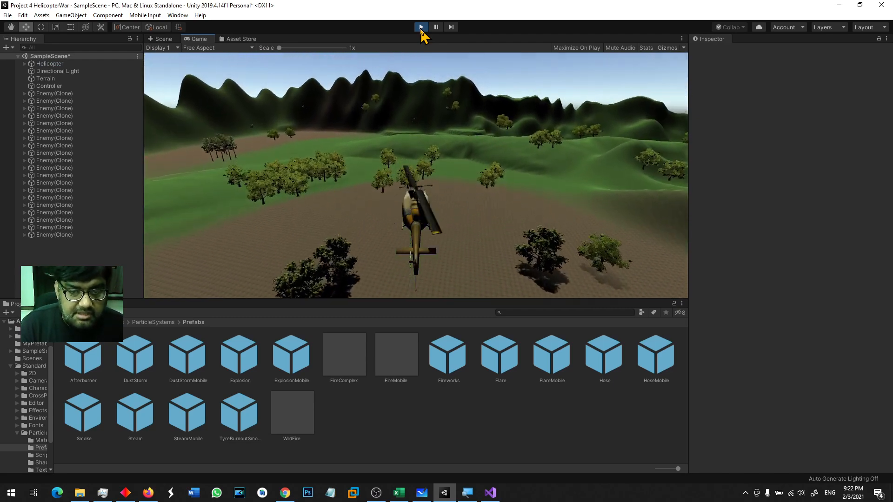
{"action": "key", "text": "space"}
{"action": "key", "text": "Right"}
{"action": "key", "text": "Right"}
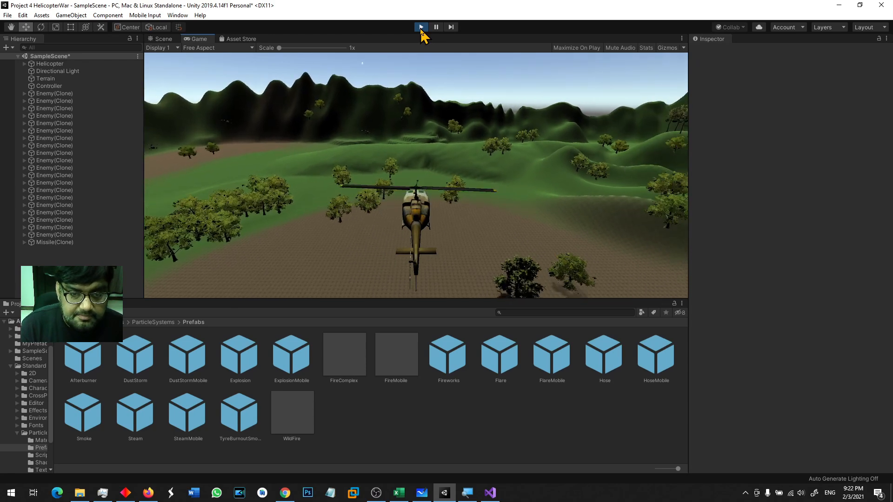
{"action": "key", "text": "Right"}
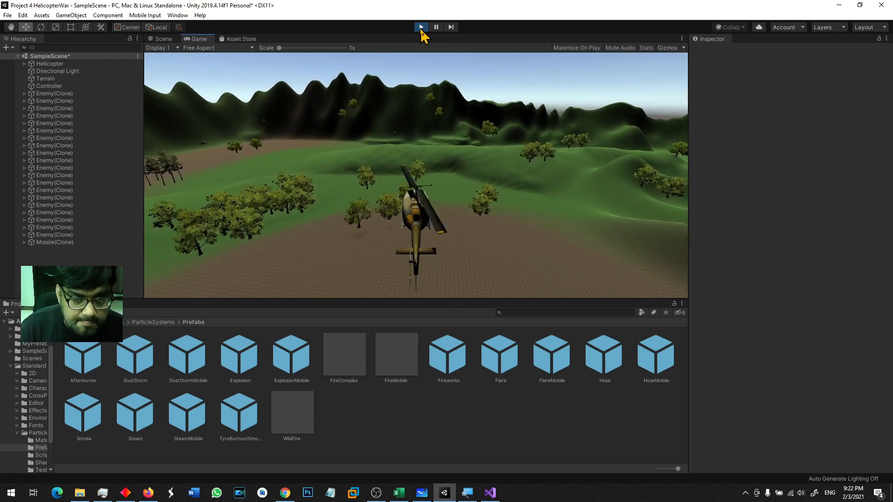
{"action": "key", "text": "Left"}
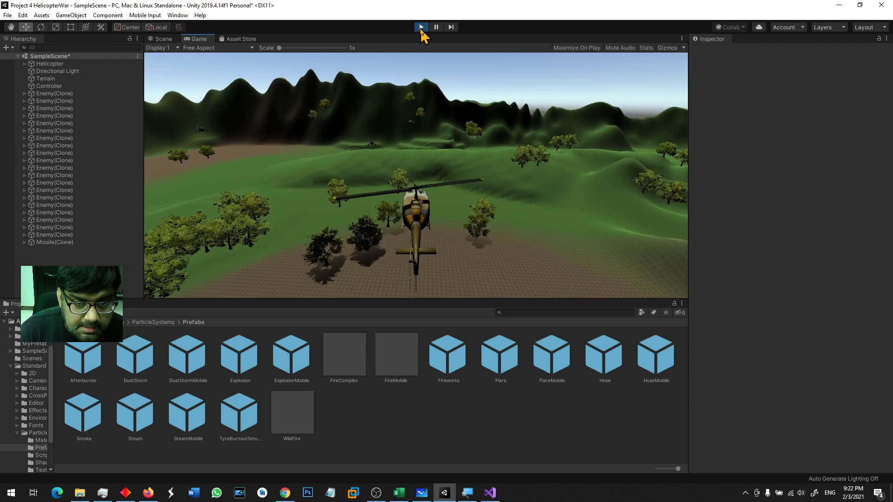
{"action": "key", "text": "Left"}
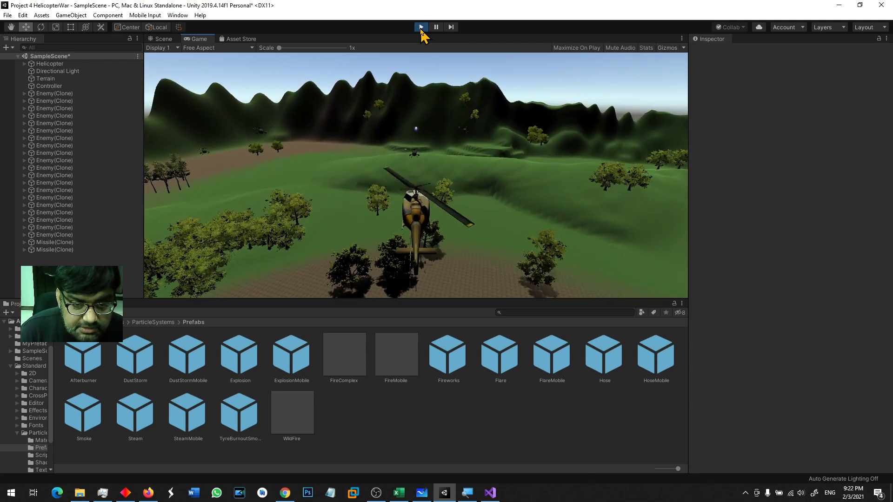
{"action": "key", "text": "Down"}
{"action": "key", "text": "space"}
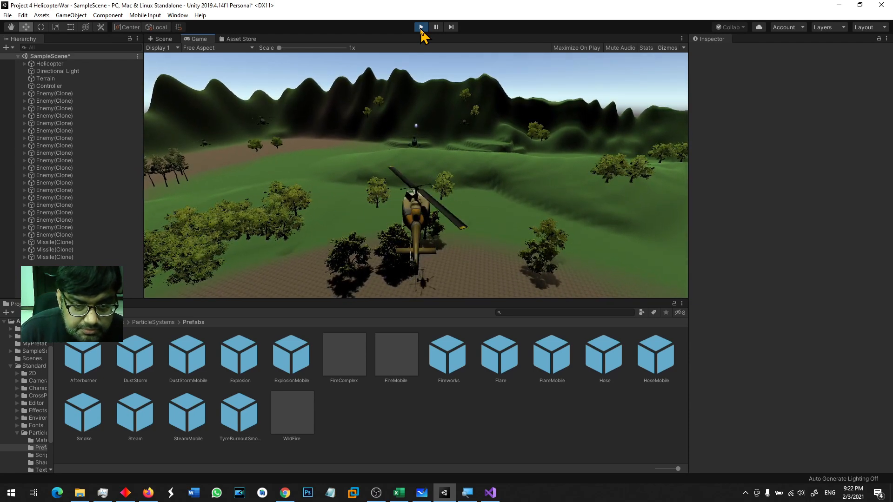
{"action": "key", "text": "Up"}
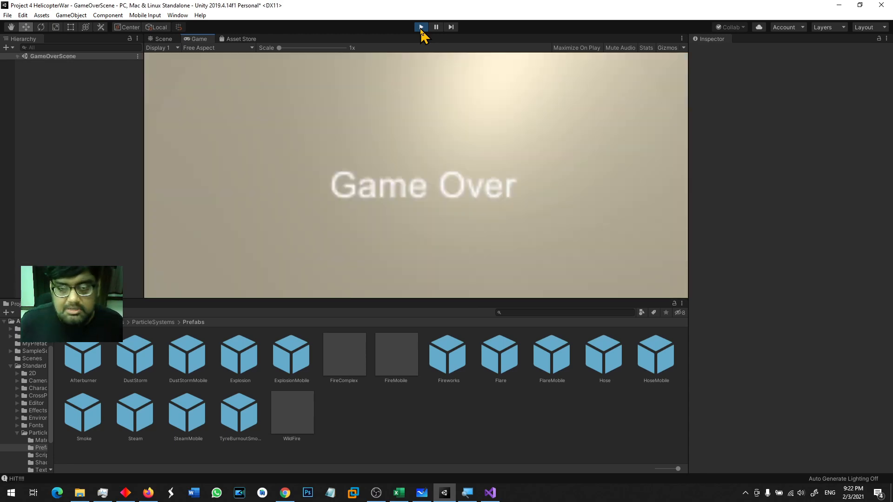
{"action": "left_click", "coordinate": [421, 27]}
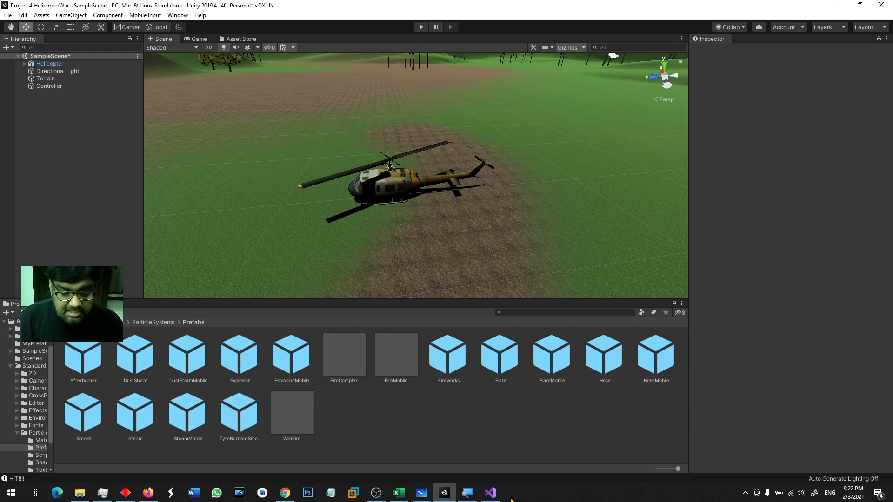
- Switch to Visual Studio and compare MissileScript's Destroy call with the enemy spawn loop in ControllerScript, ending in MissileScript
{"action": "left_click", "coordinate": [490, 492]}
{"action": "left_click_drag", "start_coordinate": [175, 201], "coordinate": [407, 193]}
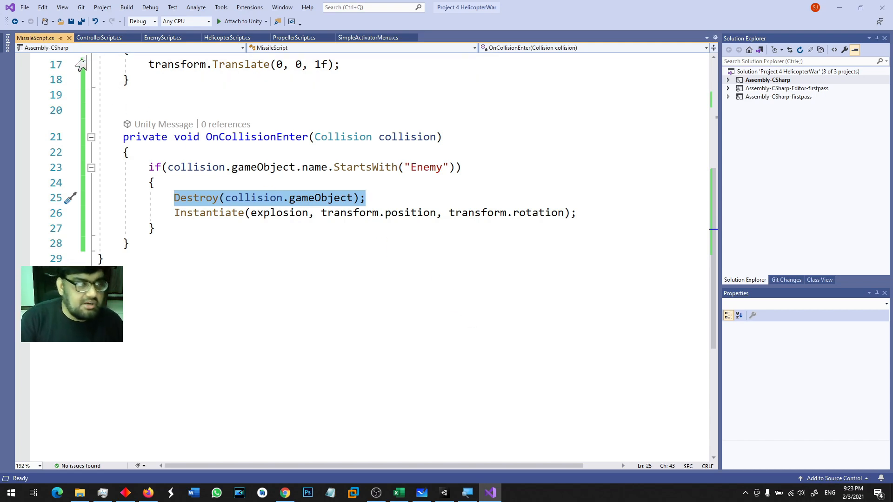
{"action": "left_click", "coordinate": [97, 37]}
{"action": "left_click_drag", "start_coordinate": [150, 250], "coordinate": [171, 295]}
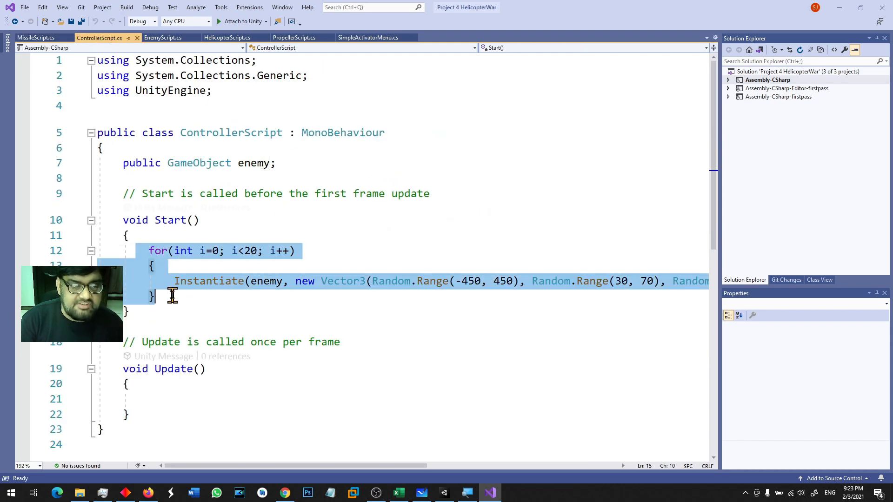
{"action": "left_click", "coordinate": [37, 37]}
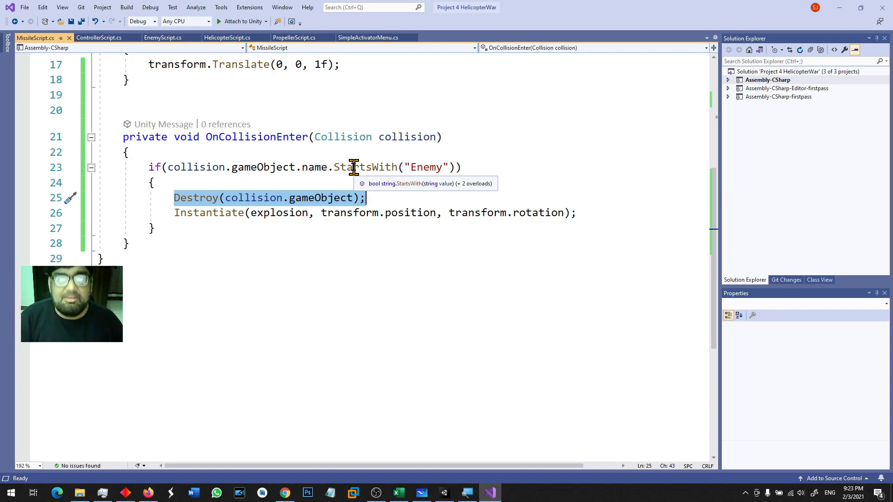
- Comment out the Destroy(collision.gameObject) line in MissileScript's OnCollisionEnter method
{"action": "left_click", "coordinate": [274, 297]}
{"action": "left_click", "coordinate": [180, 198]}
{"action": "type", "text": "//"}
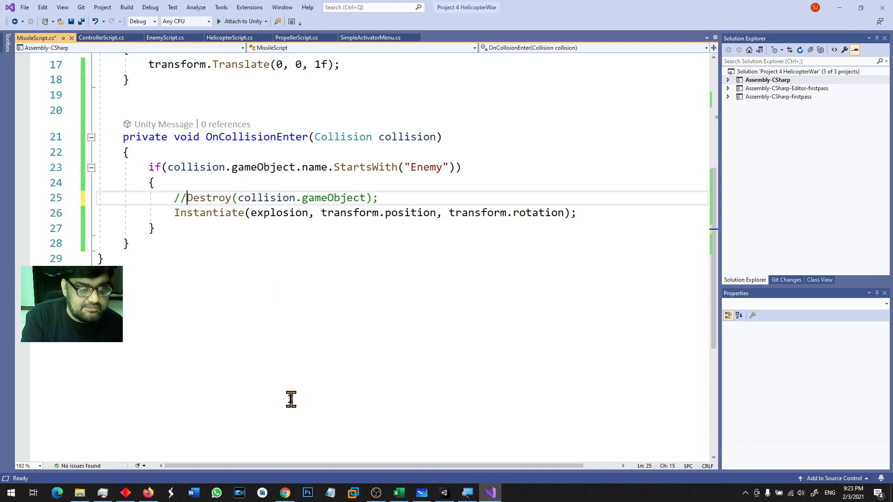
- Below the commented Destroy call, add a line reading collision.gameObject.transform.position; by reusing its collision.gameObject expression
{"action": "key", "text": "Return"}
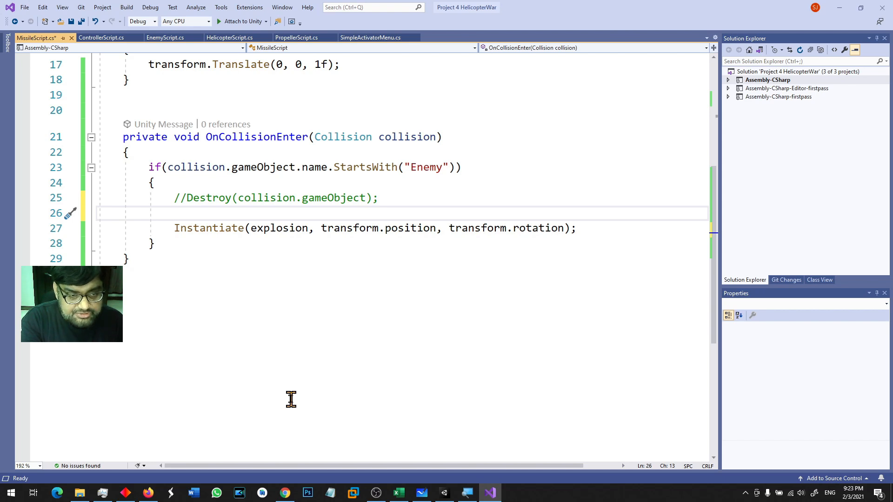
{"action": "double_click", "coordinate": [259, 205]}
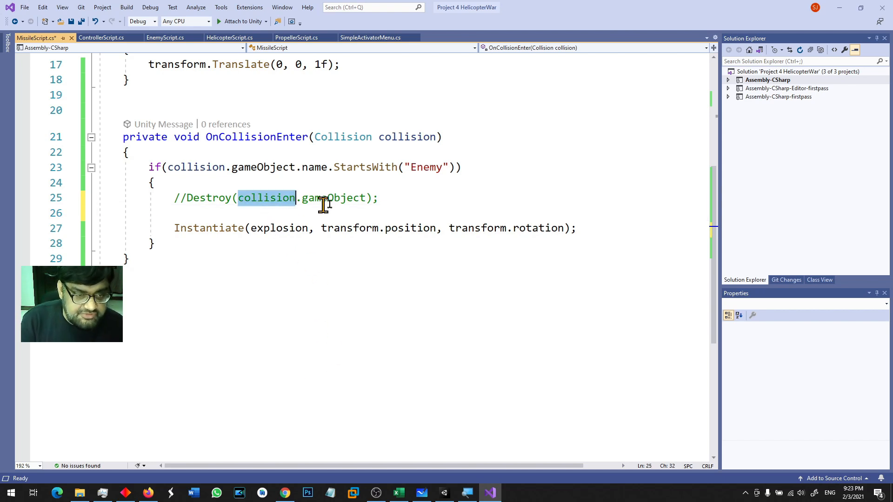
{"action": "left_click", "coordinate": [366, 203], "text": "shift"}
{"action": "key", "text": "ctrl+c"}
{"action": "left_click", "coordinate": [322, 213]}
{"action": "key", "text": "ctrl+v"}
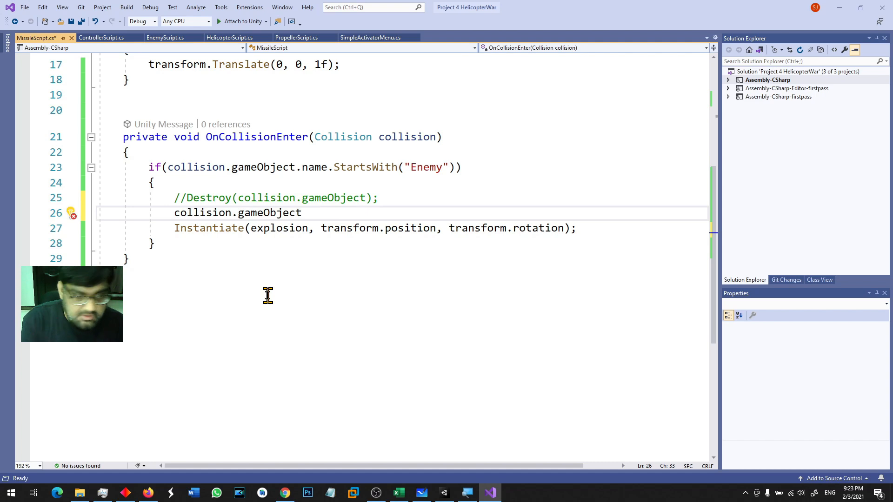
{"action": "type", "text": ".po"}
{"action": "key", "text": "BackSpace"}
{"action": "key", "text": "BackSpace"}
{"action": "key", "text": "BackSpace"}
{"action": "type", "text": ".transform"}
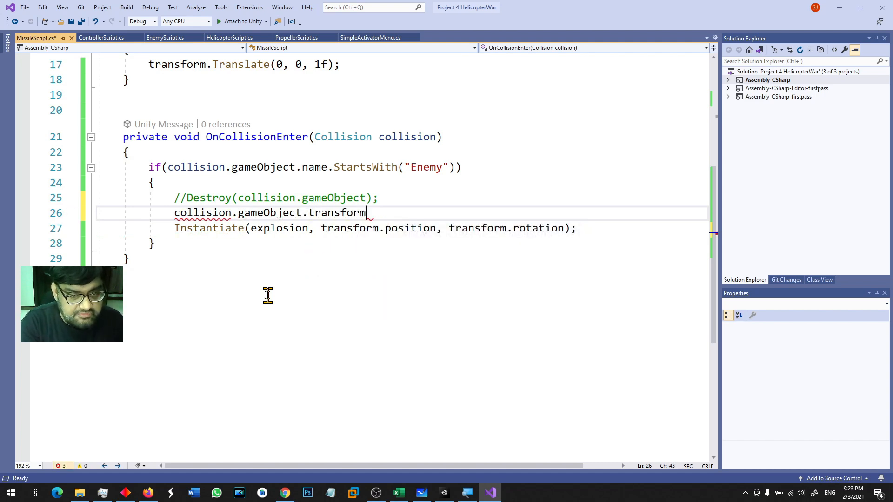
{"action": "type", "text": ".position;"}
- Store that position in a new Vector3 variable named v, and add an empty line below the declaration
{"action": "key", "text": "Home"}
{"action": "type", "text": "Vector3 "}
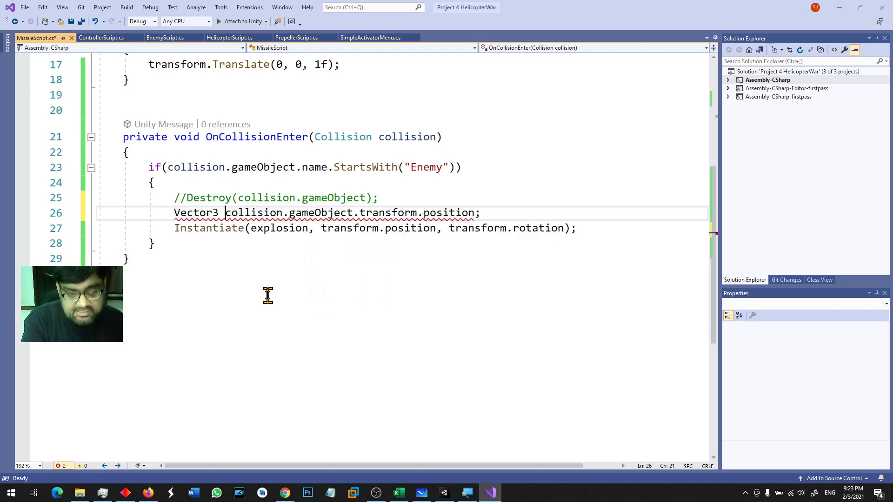
{"action": "type", "text": "v ="}
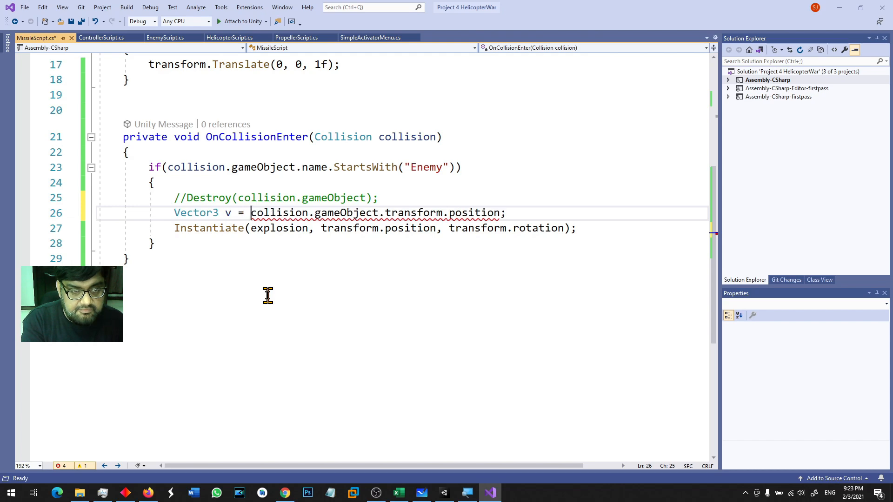
{"action": "key", "text": "End"}
{"action": "key", "text": "Return"}
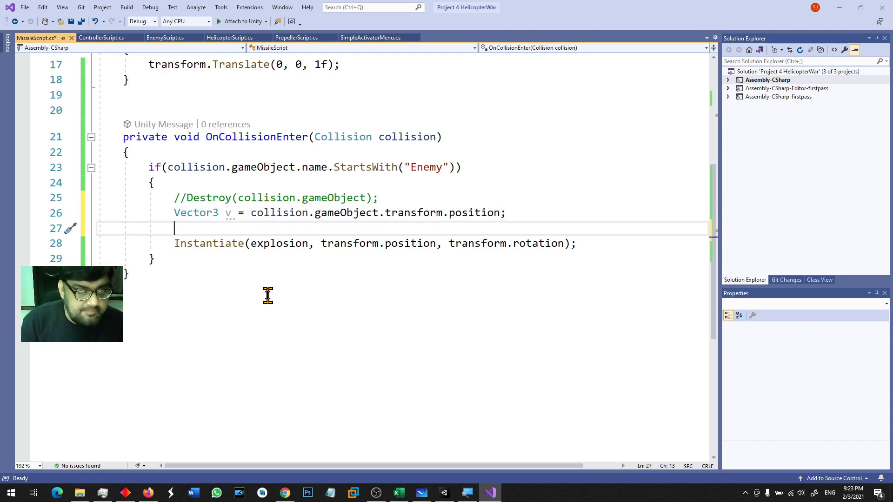
- Check the x-coordinate's Random.Range bounds in ControllerScript's enemy Instantiate call, and return to MissileScript
{"action": "left_click", "coordinate": [112, 37]}
{"action": "left_click", "coordinate": [395, 319]}
{"action": "left_click_drag", "start_coordinate": [372, 281], "coordinate": [524, 282]}
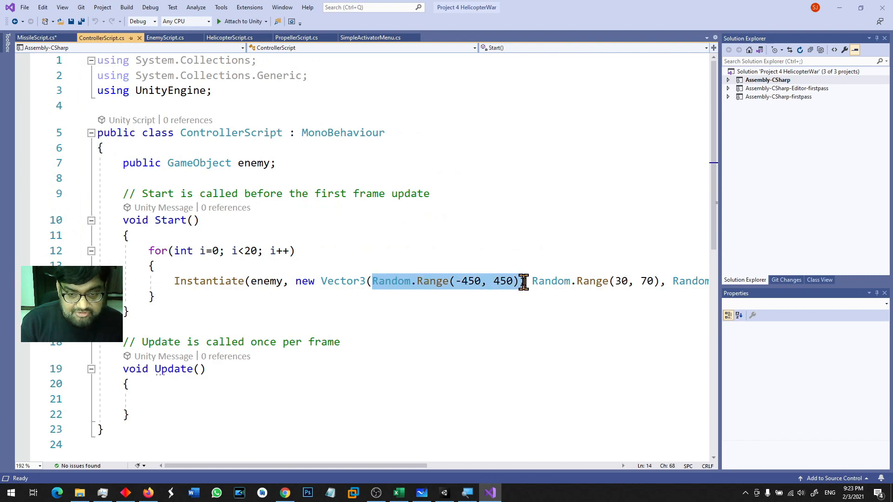
{"action": "left_click", "coordinate": [40, 41]}
- Begin an assignment to v.x on the line below the Vector3 declaration
{"action": "type", "text": "v = new Vec"}
{"action": "key", "text": "BackSpace"}
{"action": "key", "text": "BackSpace"}
{"action": "key", "text": "BackSpace"}
{"action": "key", "text": "BackSpace"}
{"action": "key", "text": "BackSpace"}
{"action": "key", "text": "BackSpace"}
{"action": "key", "text": "BackSpace"}
{"action": "key", "text": "BackSpace"}
{"action": "key", "text": "BackSpace"}
{"action": "key", "text": "BackSpace"}
{"action": "type", "text": ".x = Rand"}
{"action": "key", "text": "BackSpace"}
{"action": "key", "text": "BackSpace"}
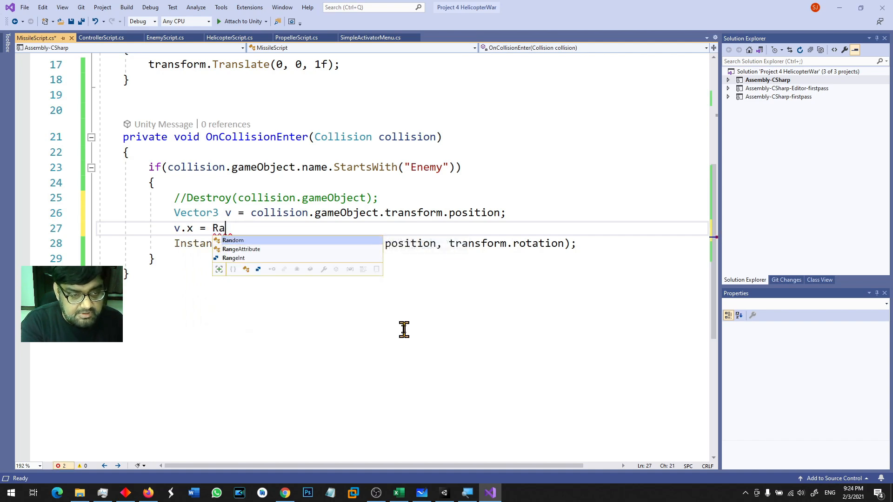
{"action": "key", "text": "BackSpace"}
{"action": "key", "text": "BackSpace"}
- Complete the v.x assignment with Random.Range(450, -450) and end the statement
{"action": "key", "text": "ctrl+v"}
{"action": "key", "text": "ctrl+z"}
{"action": "type", "text": "Rand"}
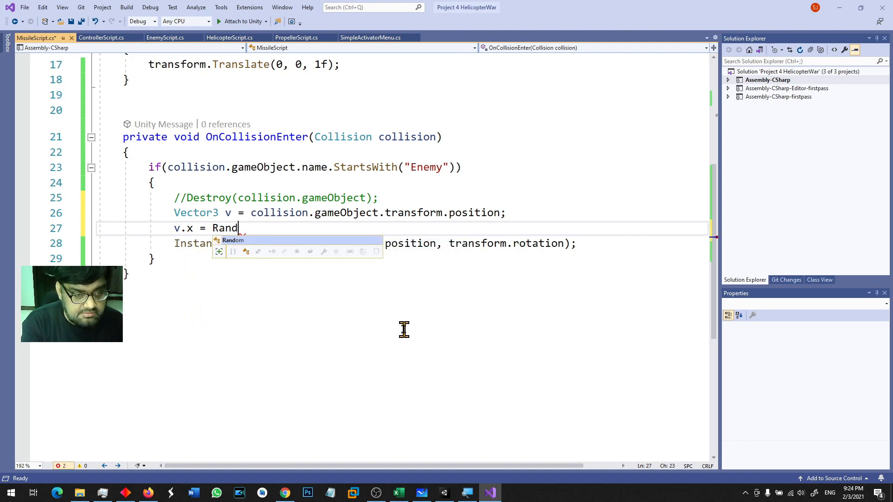
{"action": "type", "text": "om.Range("}
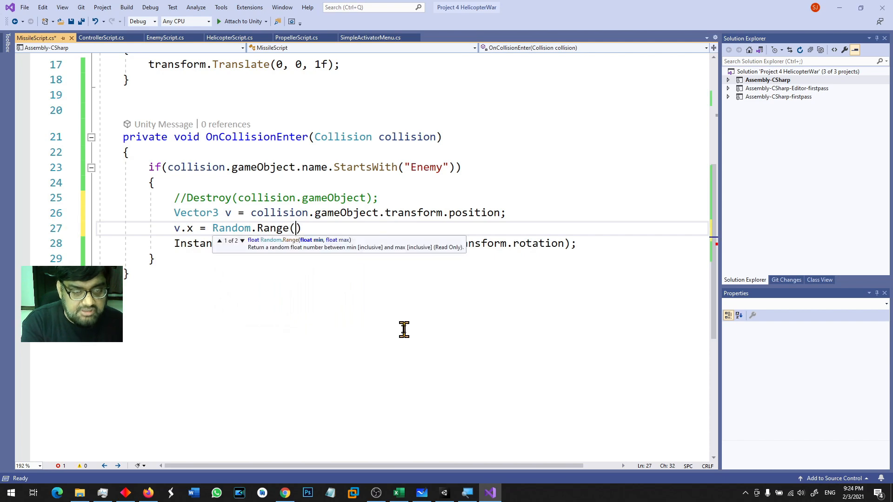
{"action": "type", "text": "450, "}
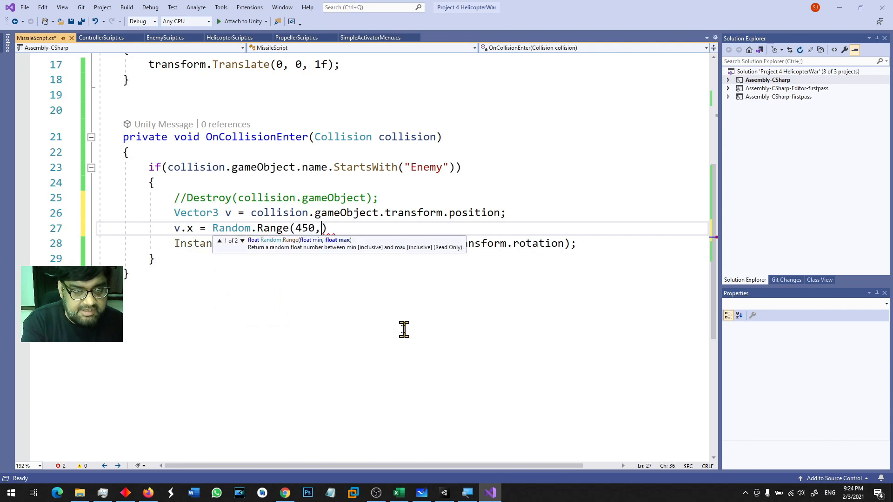
{"action": "type", "text": "-450);"}
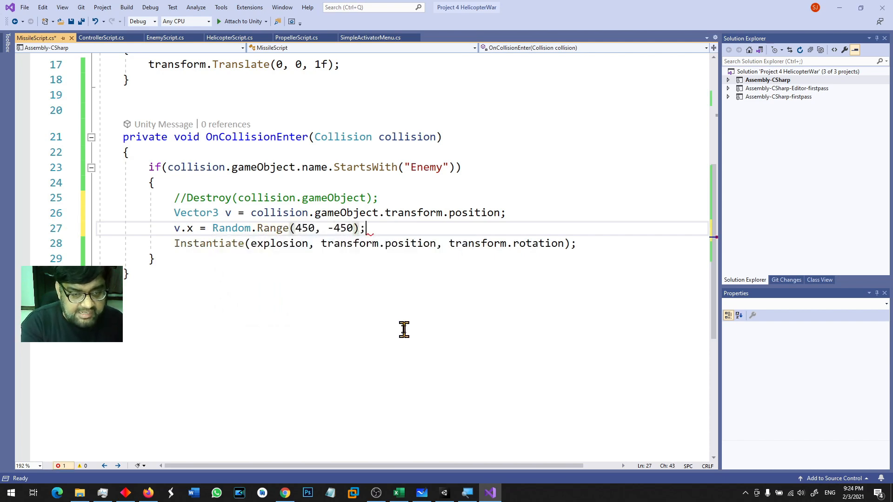
- Duplicate the v.x assignment on the line below and change the copy to assign v.z
{"action": "key", "text": "Return"}
{"action": "key", "text": "Right"}
{"action": "type", "text": "1"}
{"action": "key", "text": "BackSpace"}
{"action": "key", "text": "Up"}
{"action": "key", "text": "Up"}
{"action": "key", "text": "Down"}
{"action": "key", "text": "ctrl+v"}
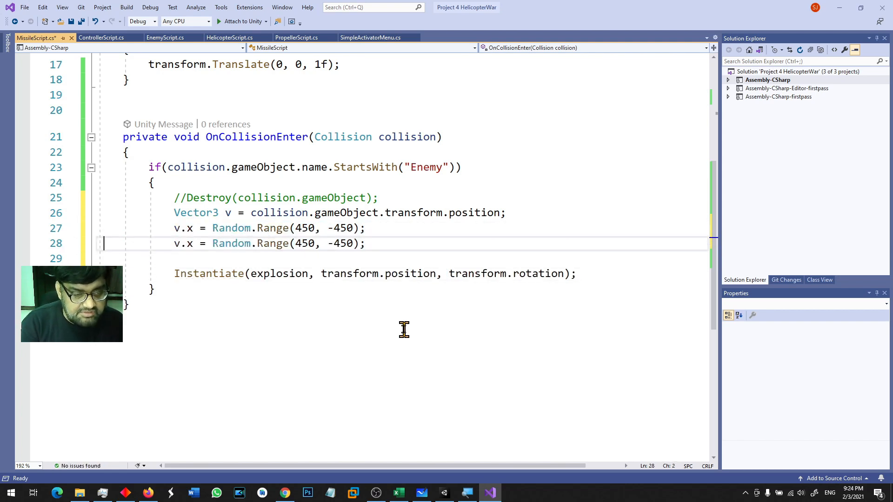
{"action": "key", "text": "shift+Right"}
{"action": "type", "text": "z"}
{"action": "key", "text": "Escape"}
- Add another copy of the v.x assignment below the v.z line and change it to assign v.y
{"action": "key", "text": "Down"}
{"action": "key", "text": "ctrl+v"}
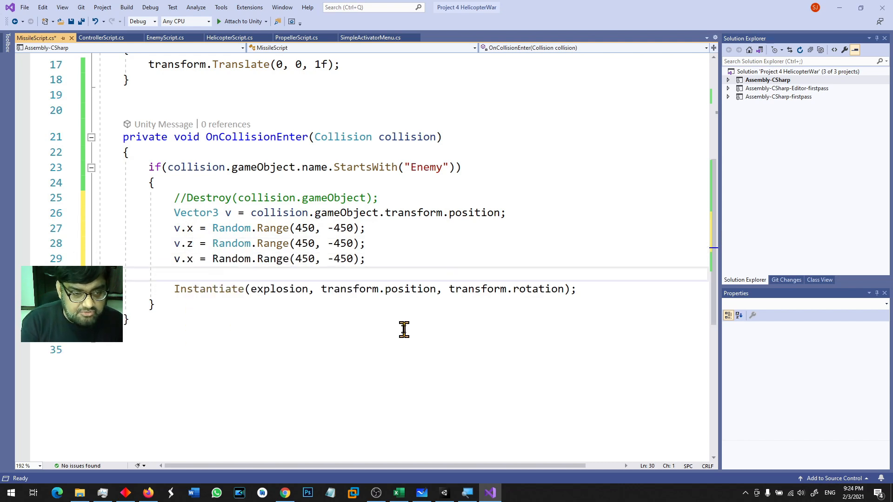
{"action": "key", "text": "Up"}
{"action": "key", "text": "Left"}
{"action": "key", "text": "shift+Left"}
{"action": "type", "text": "y"}
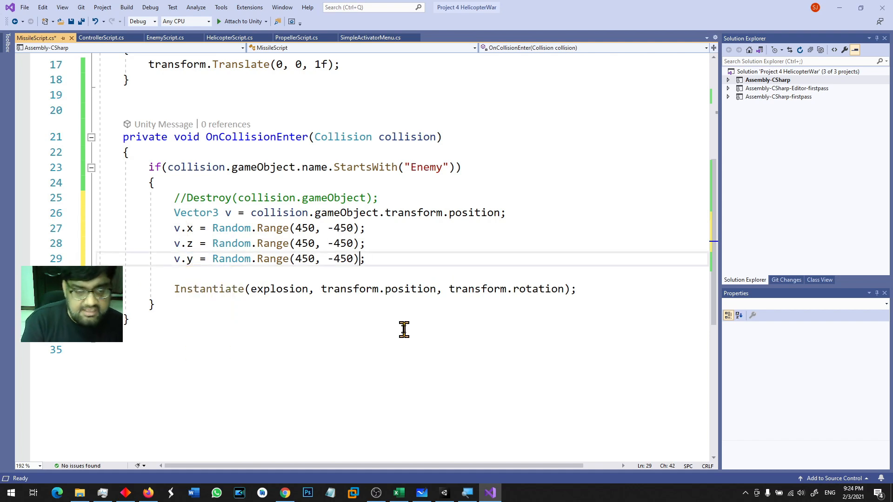
- Set the v.y assignment's range to Random.Range(30, 70) and save MissileScript
{"action": "key", "text": "Left"}
{"action": "key", "text": "shift+Left"}
{"action": "key", "text": "shift+Left"}
{"action": "key", "text": "shift+Left"}
{"action": "key", "text": "shift+Left"}
{"action": "type", "text": "7"}
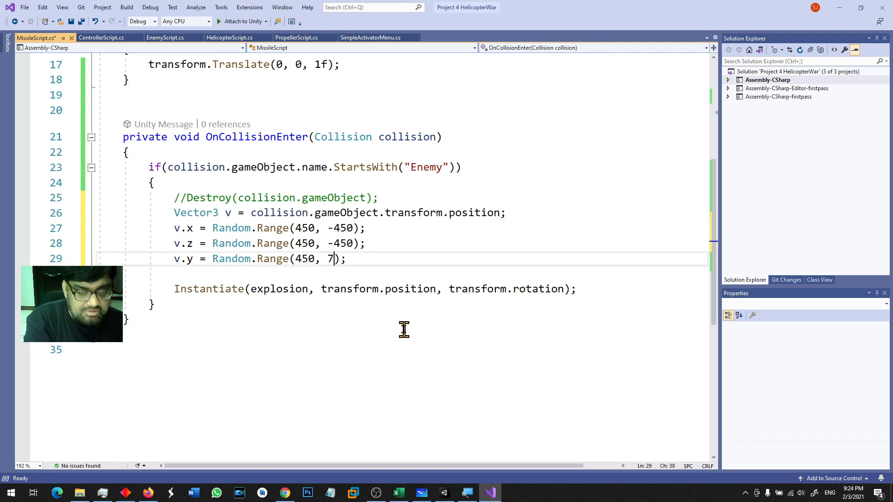
{"action": "key", "text": "shift+Left"}
{"action": "key", "text": "shift+Left"}
{"action": "key", "text": "shift+Left"}
{"action": "key", "text": "BackSpace"}
{"action": "type", "text": "30"}
{"action": "key", "text": "ctrl+s"}
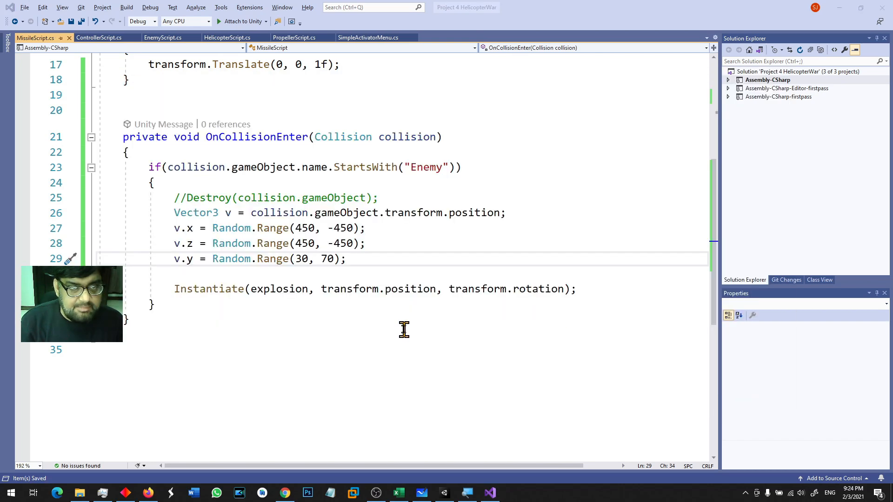
- Switch to Unity and playtest the helicopter game in two runs, stopping play mode after each
{"action": "key", "text": "alt+Tab"}
{"action": "left_click", "coordinate": [421, 27]}
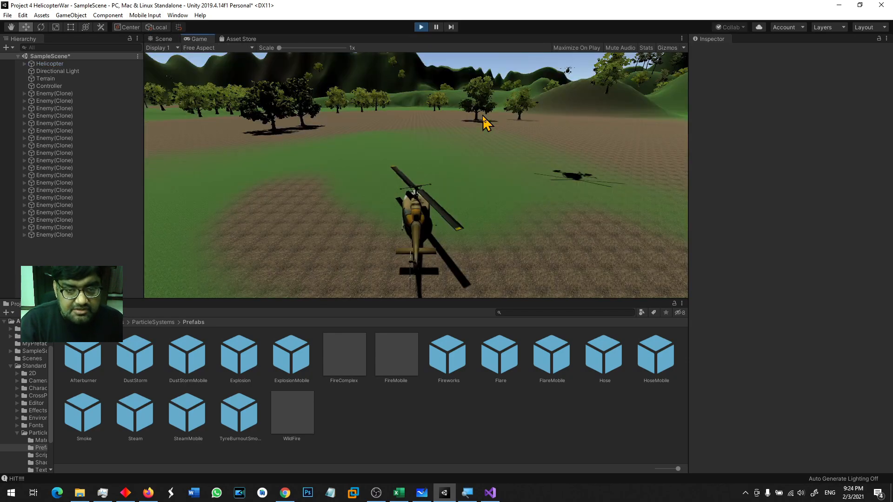
{"action": "key", "text": "d"}
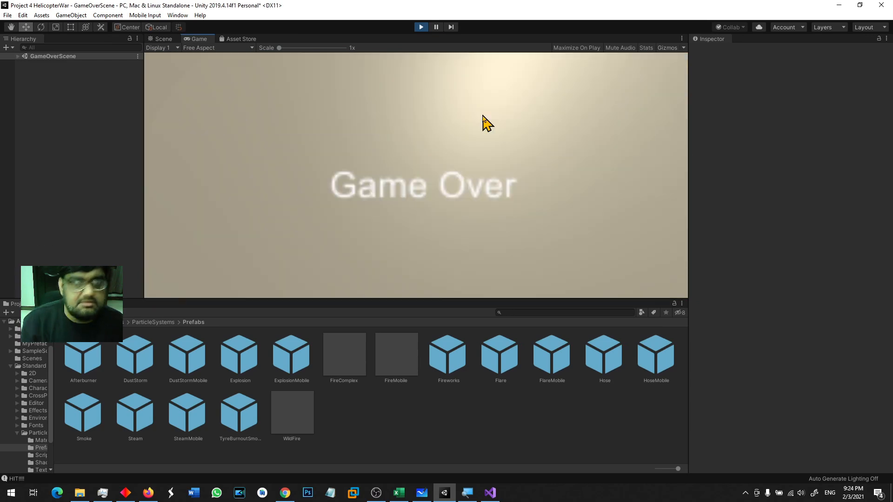
{"action": "left_click", "coordinate": [421, 27]}
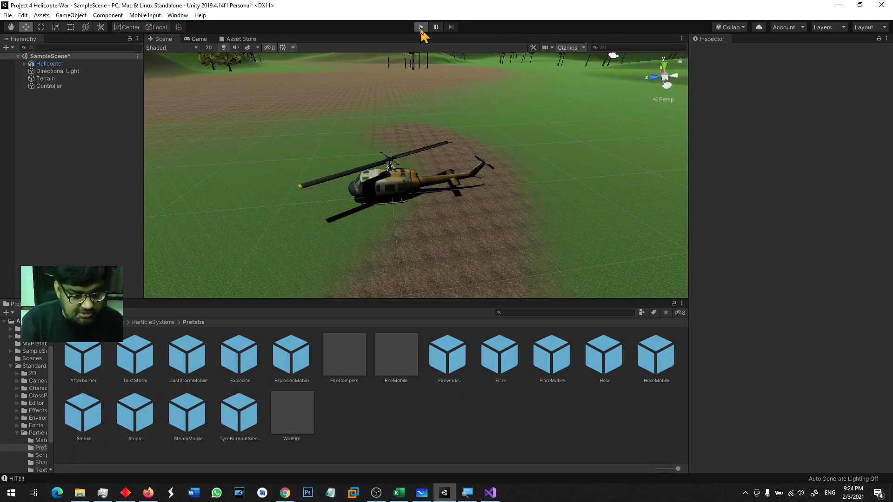
{"action": "left_click", "coordinate": [421, 27]}
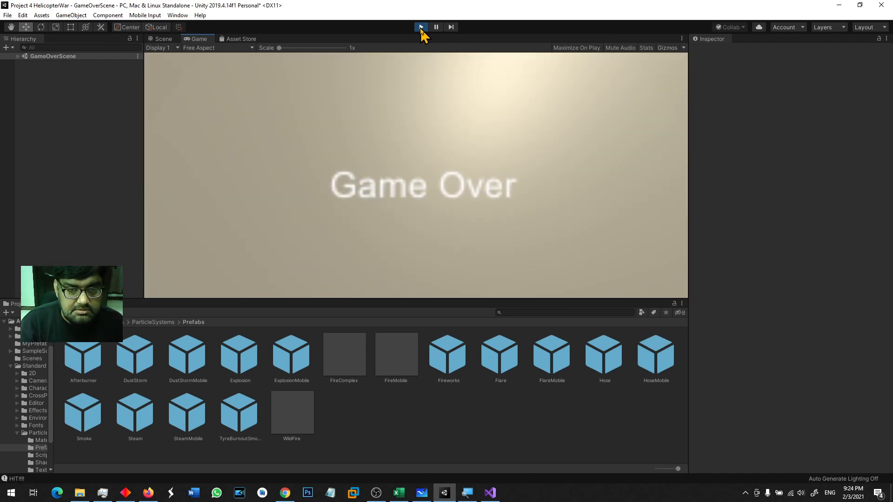
{"action": "left_click", "coordinate": [421, 27]}
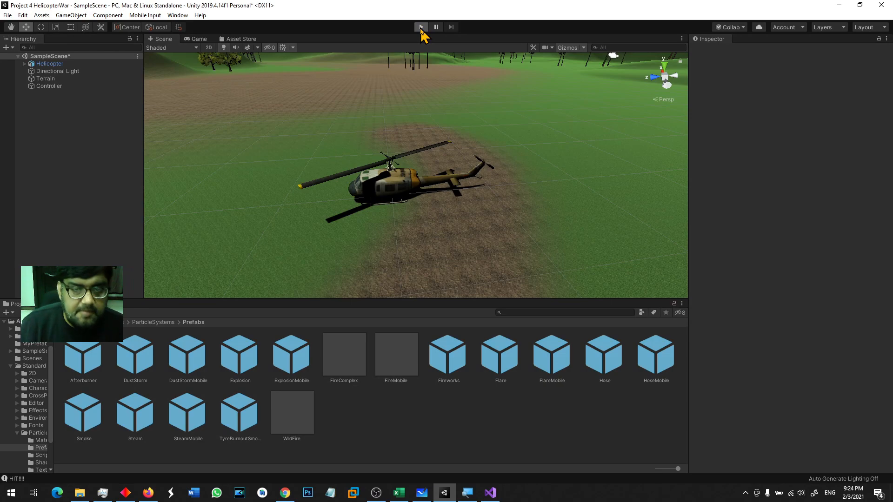
- Playtest the game again, firing missiles at the Enemy helicopters, stop play mode and return to MissileScript in Visual Studio
{"action": "left_click", "coordinate": [421, 27]}
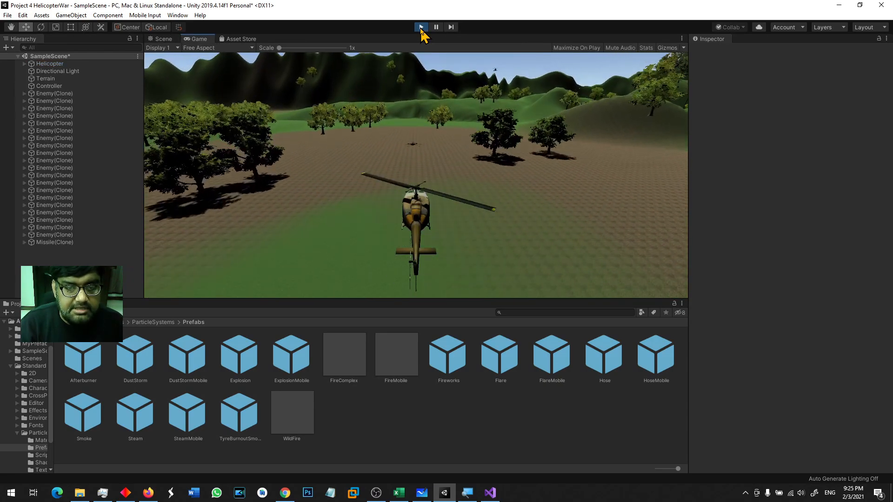
{"action": "left_click", "coordinate": [421, 27]}
{"action": "left_click", "coordinate": [420, 26]}
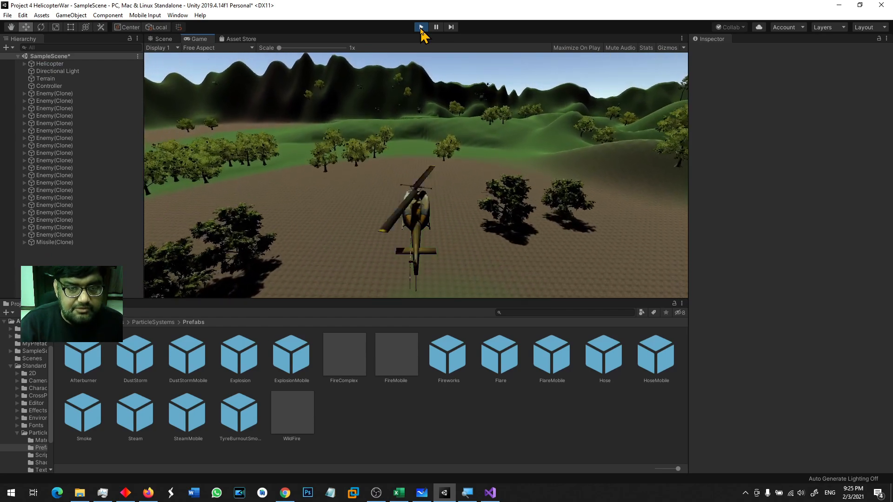
{"action": "key", "text": "space"}
{"action": "key", "text": "space"}
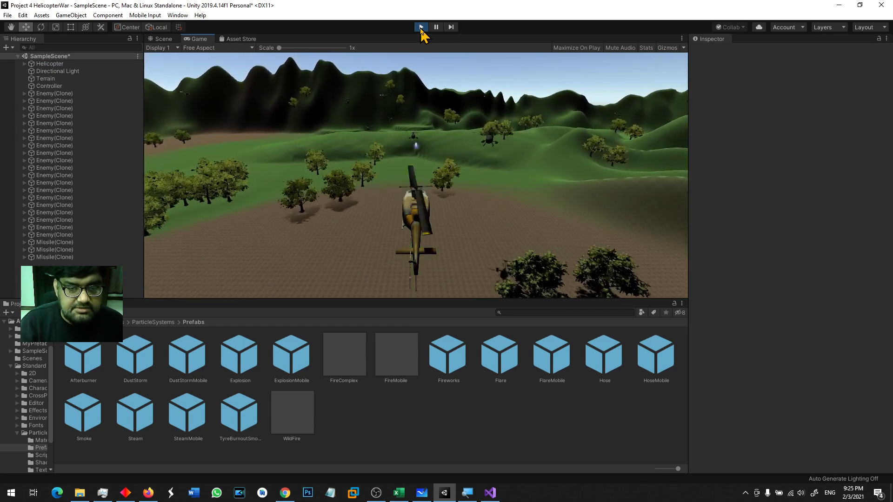
{"action": "key", "text": "Right"}
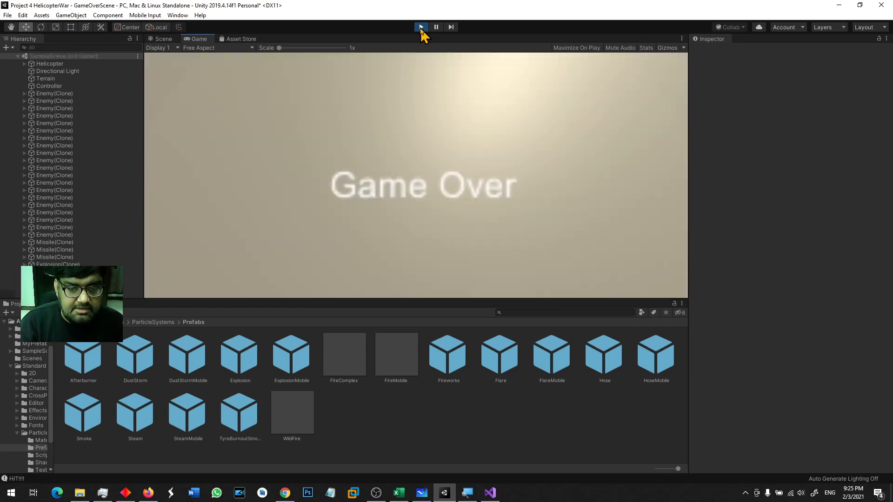
{"action": "left_click", "coordinate": [420, 27]}
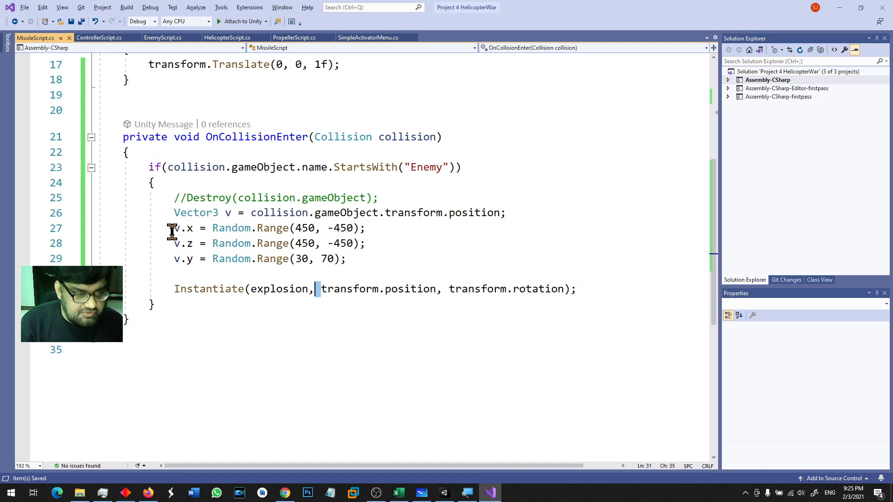
- Assign v to collision.gameObject.transform.position on the line above the explosion's Instantiate call, and save the script
{"action": "left_click_drag", "start_coordinate": [173, 228], "coordinate": [355, 254]}
{"action": "left_click", "coordinate": [355, 254]}
{"action": "left_click_drag", "start_coordinate": [251, 213], "coordinate": [507, 213]}
{"action": "left_click", "coordinate": [376, 271]}
{"action": "type", "text": "collision.gameObject.transform.position;"}
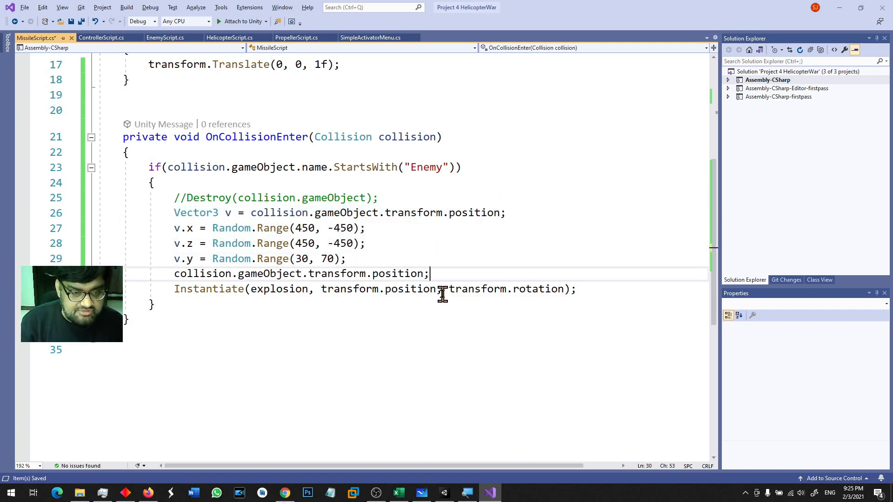
{"action": "type", "text": "= v"}
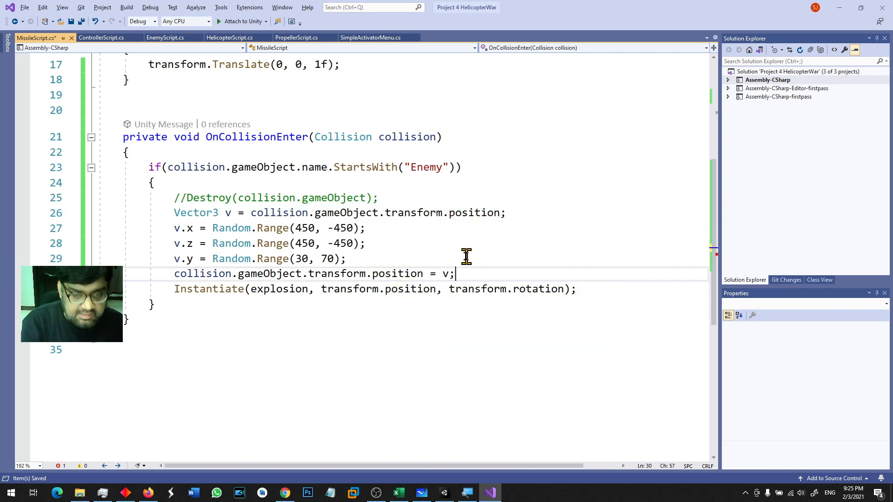
{"action": "key", "text": "ctrl+s"}
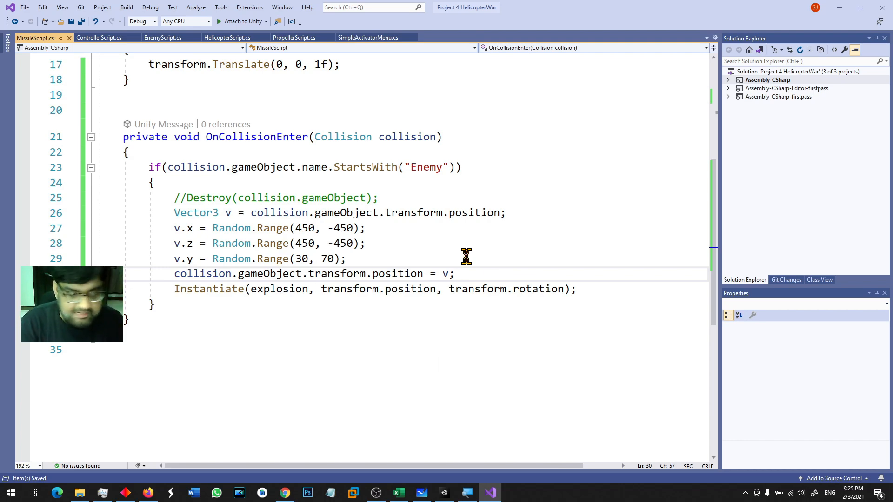
- Switch to Unity, playtest the relocation code by flying the helicopter and firing missiles at enemies, and stop play mode
{"action": "left_click", "coordinate": [445, 492]}
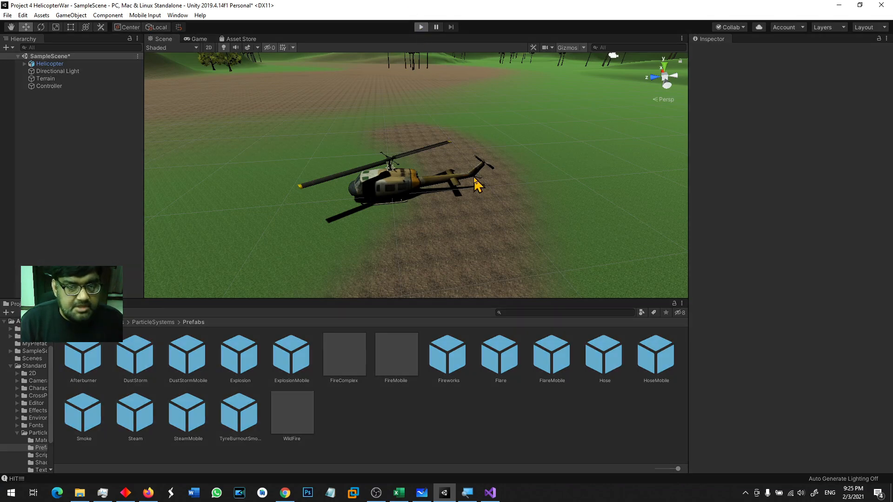
{"action": "key", "text": "ctrl+p"}
{"action": "key", "text": "w"}
{"action": "key", "text": "a"}
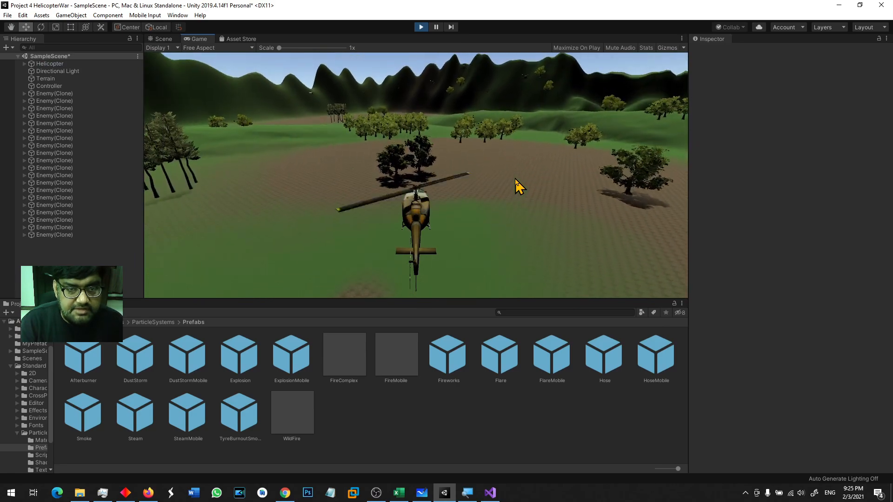
{"action": "key", "text": "d"}
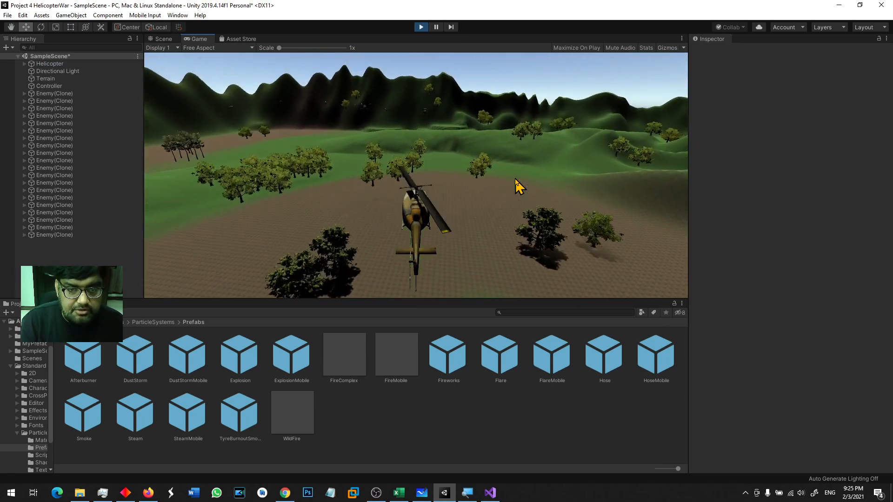
{"action": "key", "text": "space"}
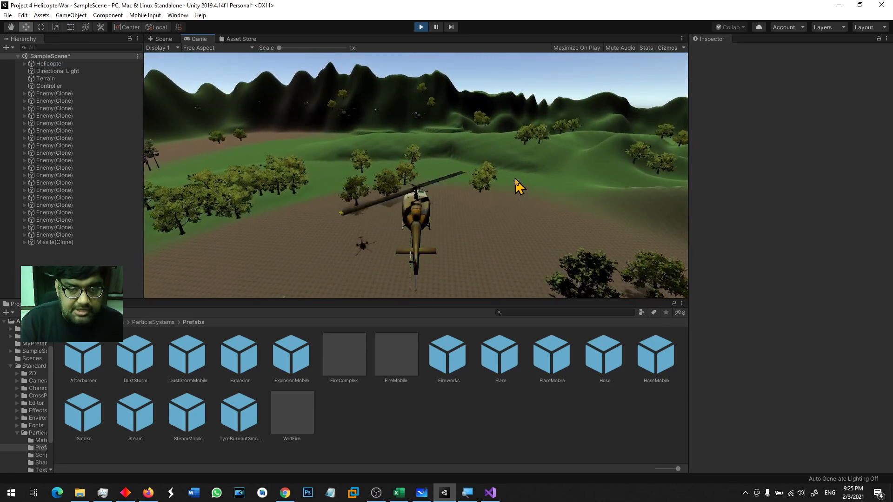
{"action": "key", "text": "space"}
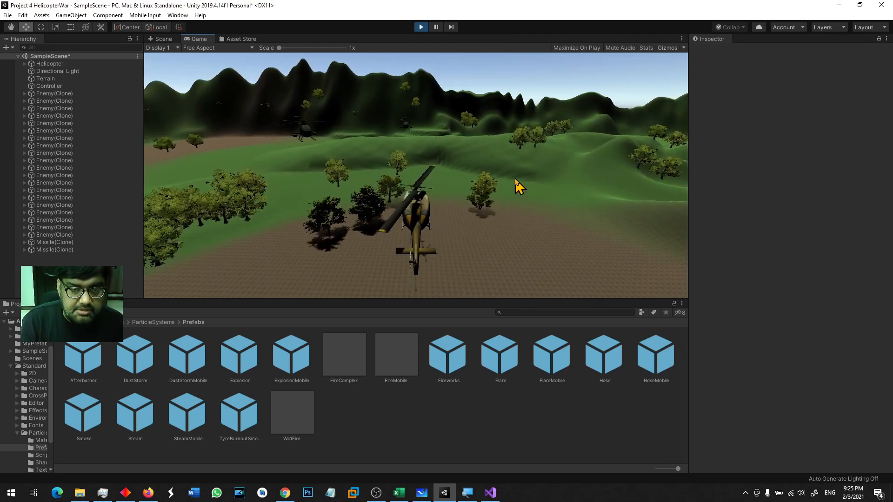
{"action": "key", "text": "space"}
{"action": "key", "text": "space"}
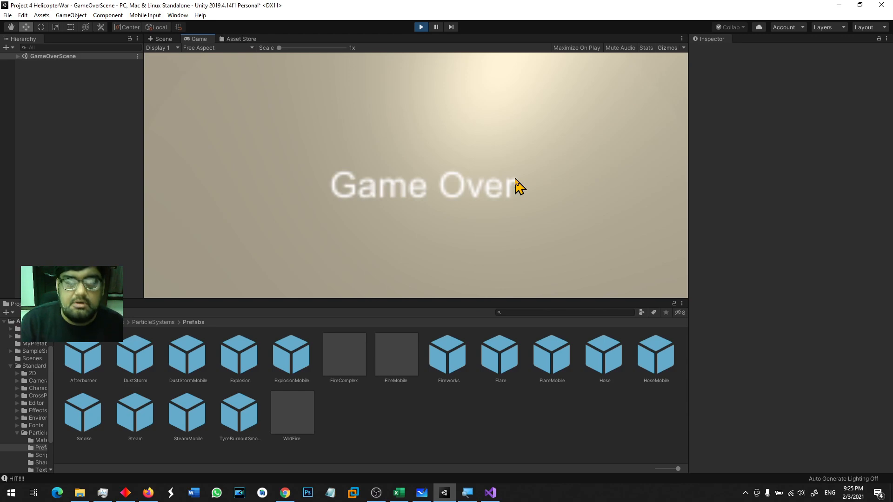
{"action": "left_click", "coordinate": [421, 28]}
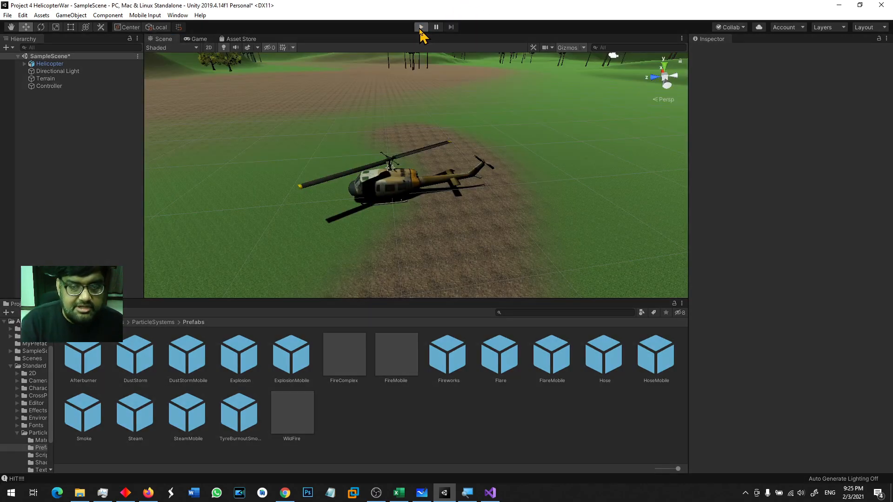
- Playtest two more rounds, firing missiles to check that hit enemies explode and relocate, and stop play mode after each
{"action": "left_click", "coordinate": [421, 28]}
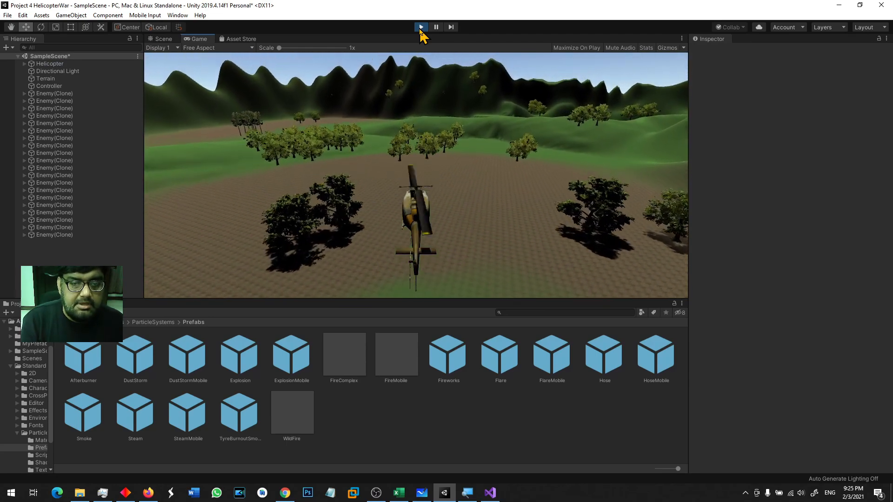
{"action": "key", "text": "space"}
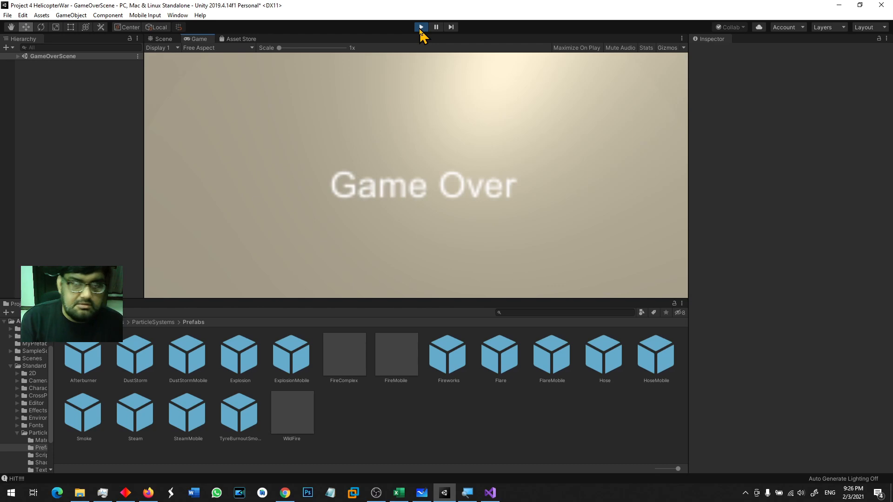
{"action": "left_click", "coordinate": [420, 27]}
{"action": "left_click", "coordinate": [420, 28]}
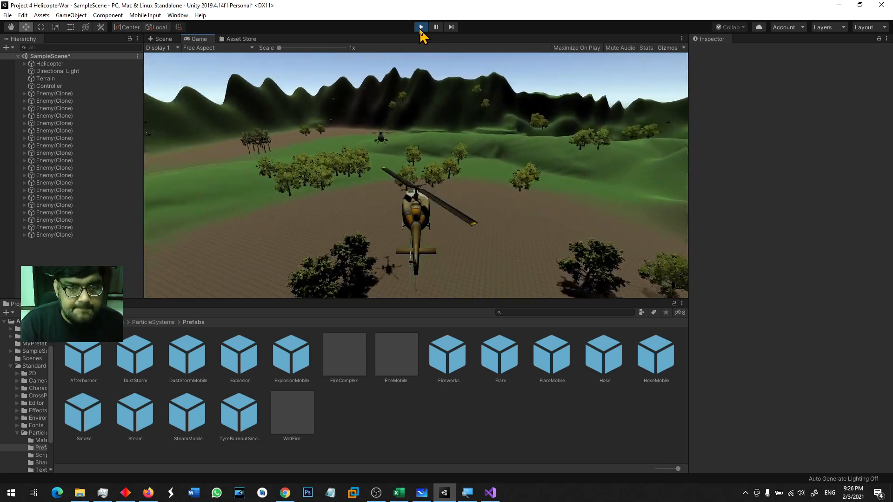
{"action": "key", "text": "space"}
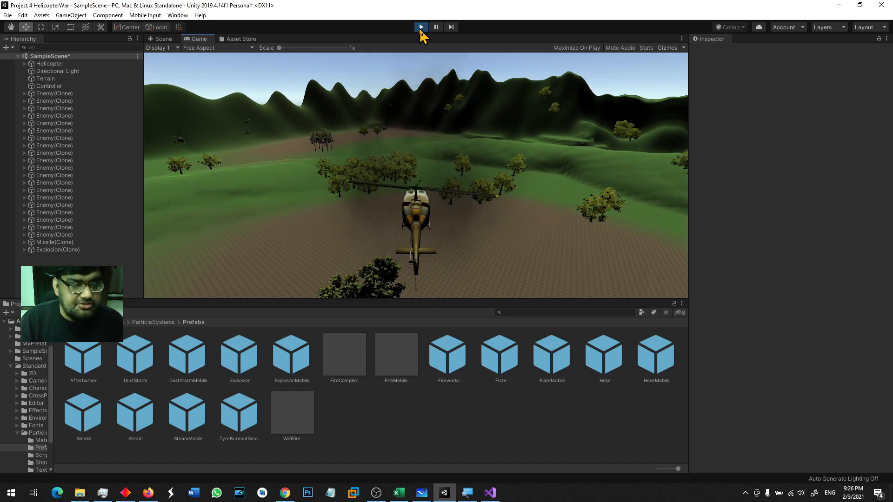
{"action": "key", "text": "Right"}
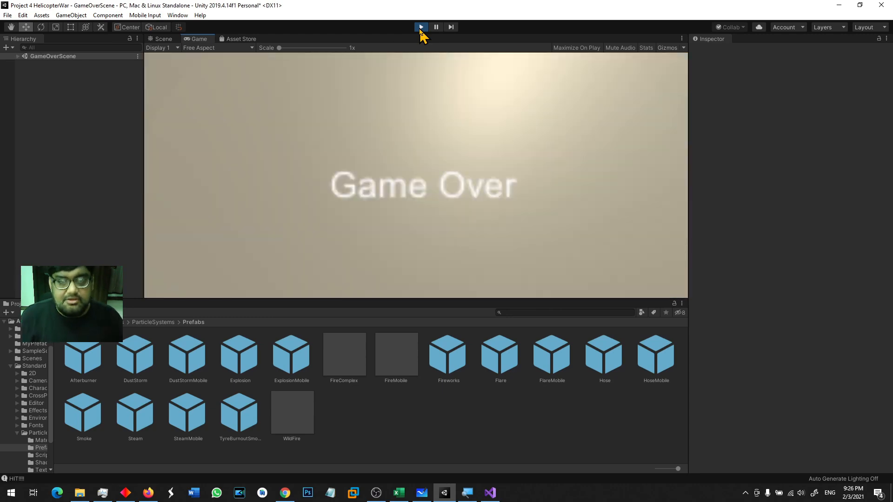
{"action": "left_click", "coordinate": [421, 27]}
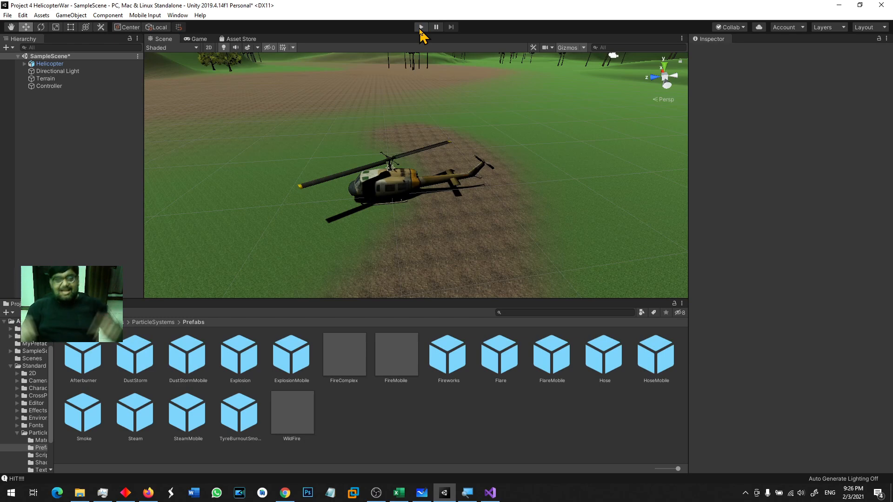